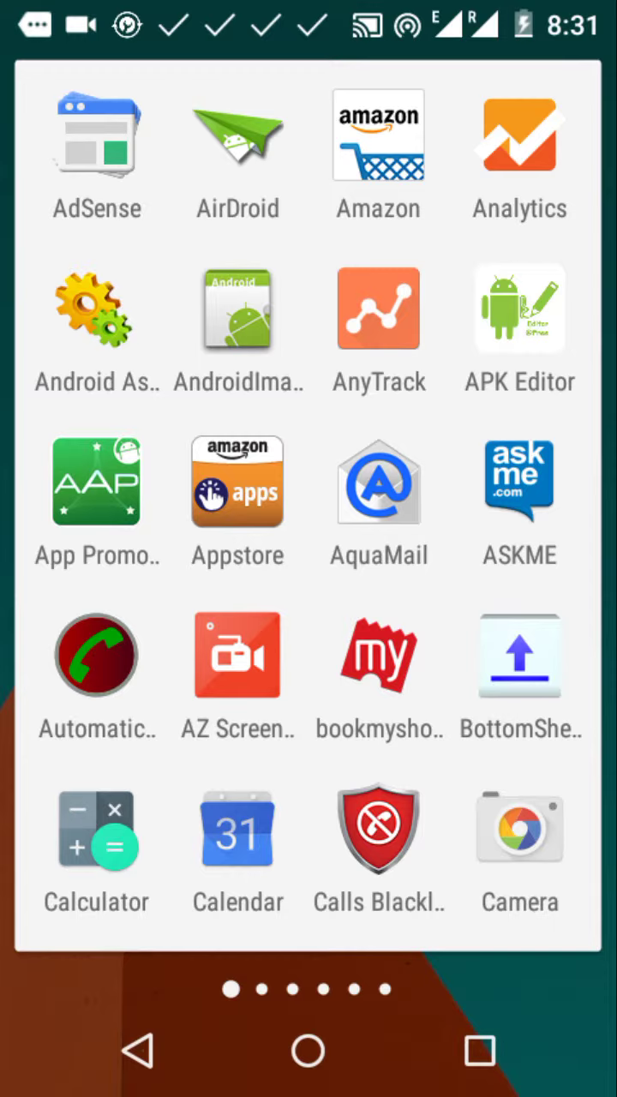
Step: Launch AnyTrack from the app drawer to reach its empty tracking list
{"action": "left_click", "coordinate": [378, 308]}
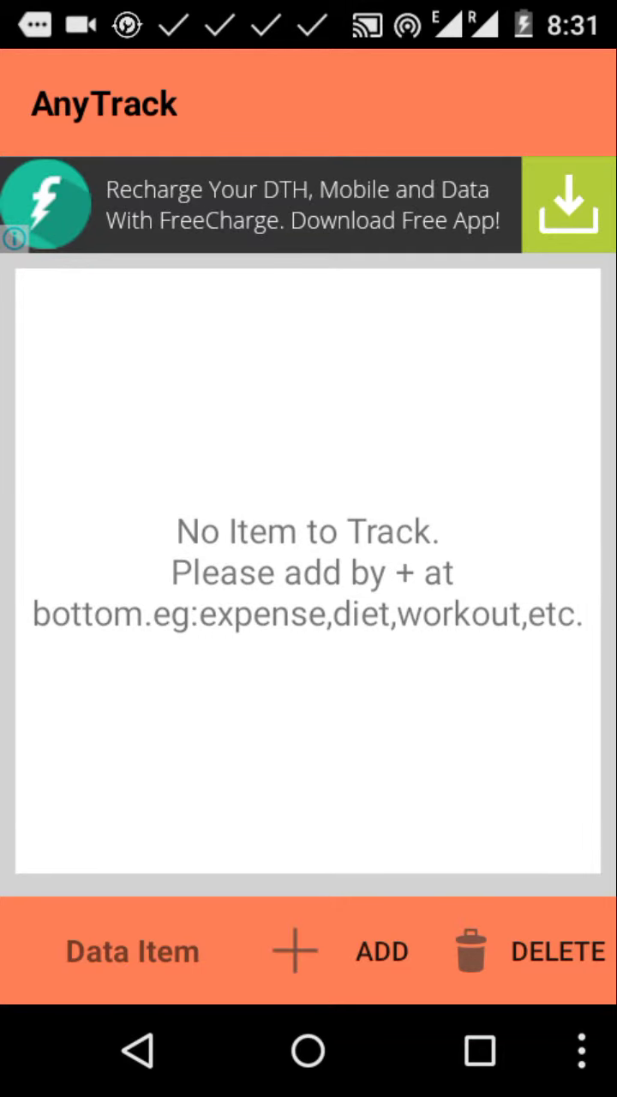
Step: Add a tracking item named 'Expense' and open its page
{"action": "left_click", "coordinate": [368, 951]}
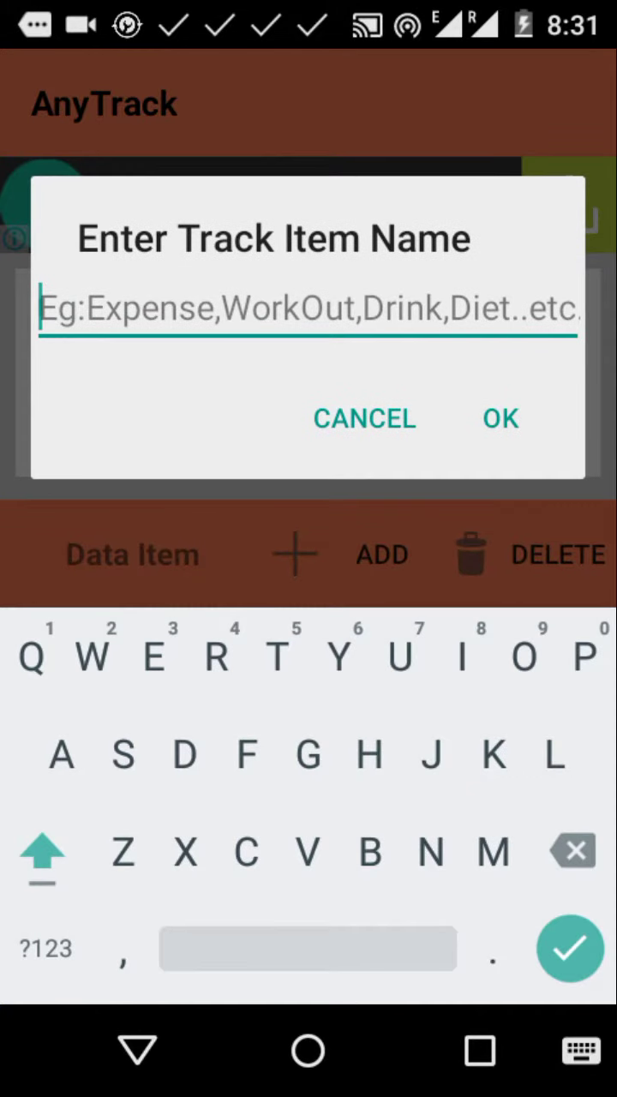
{"action": "type", "text": "E"}
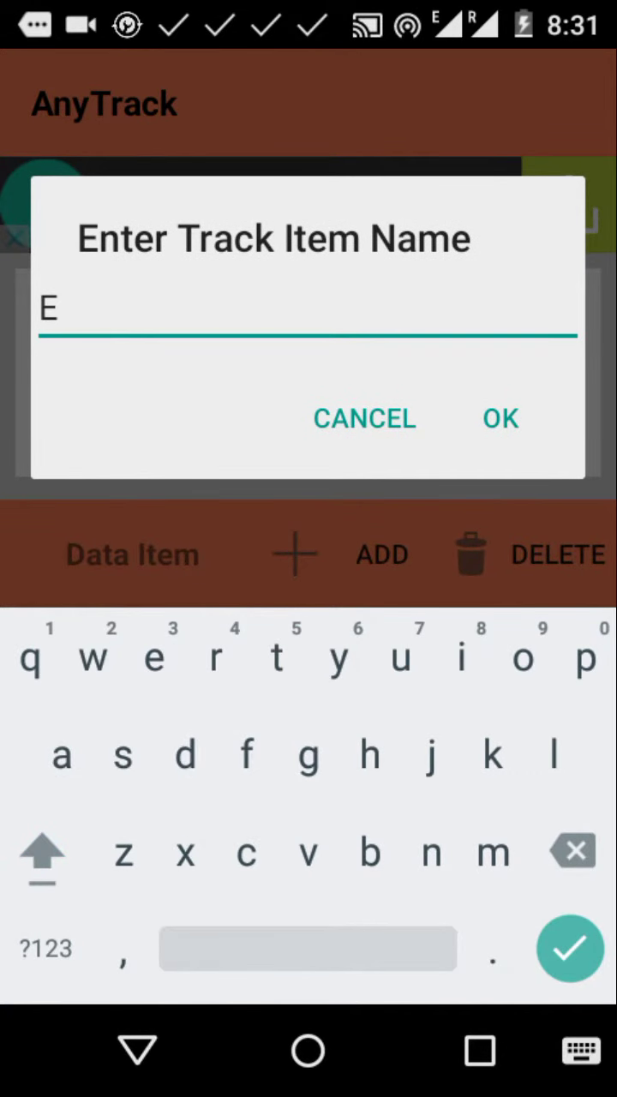
{"action": "type", "text": "xpe"}
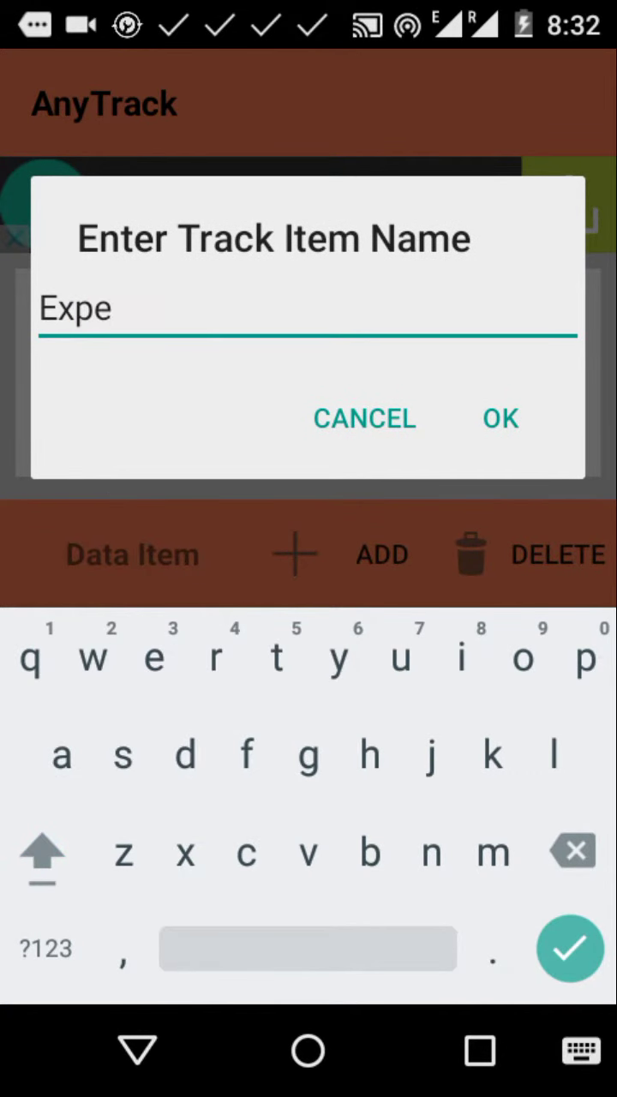
{"action": "type", "text": "nse"}
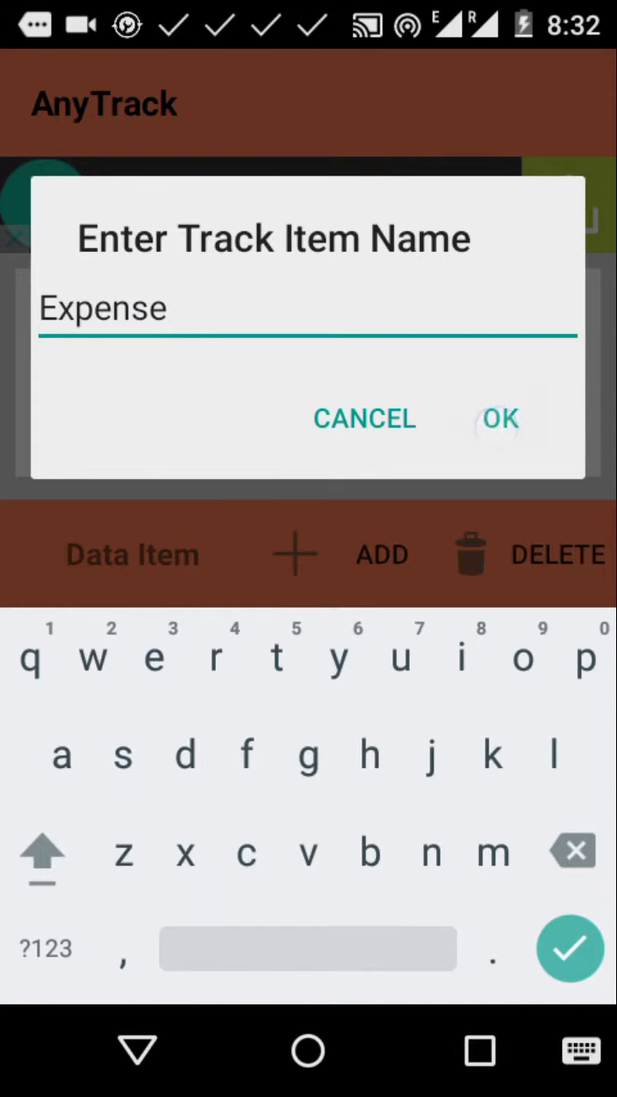
{"action": "left_click", "coordinate": [501, 417]}
{"action": "left_click", "coordinate": [534, 335]}
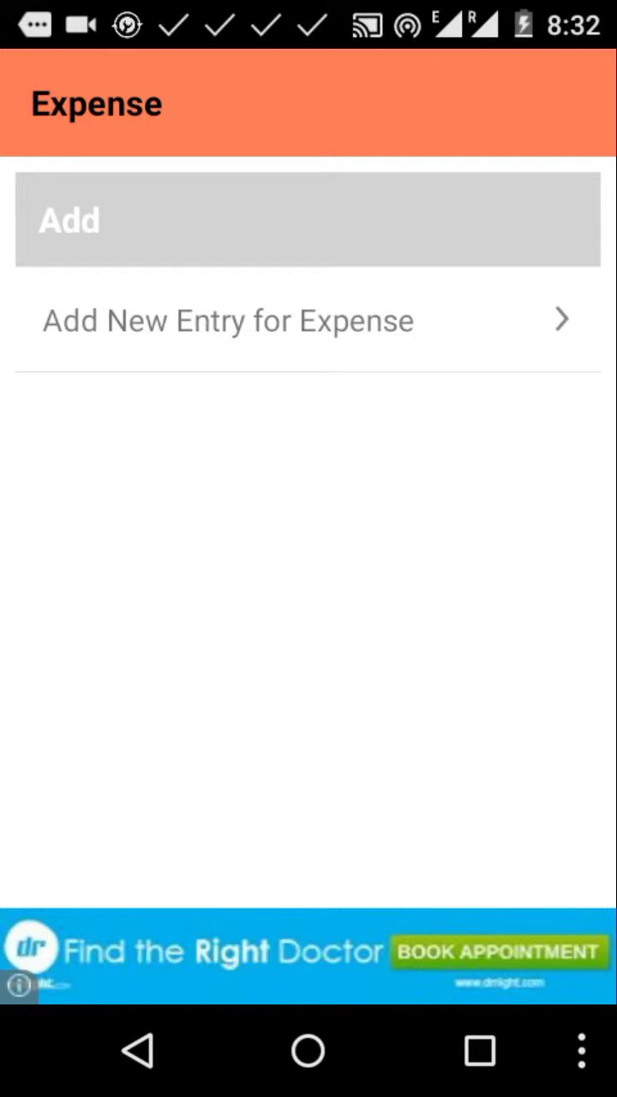
Step: Start a new Expense entry and add a 'Category' text field to its form
{"action": "left_click", "coordinate": [543, 318]}
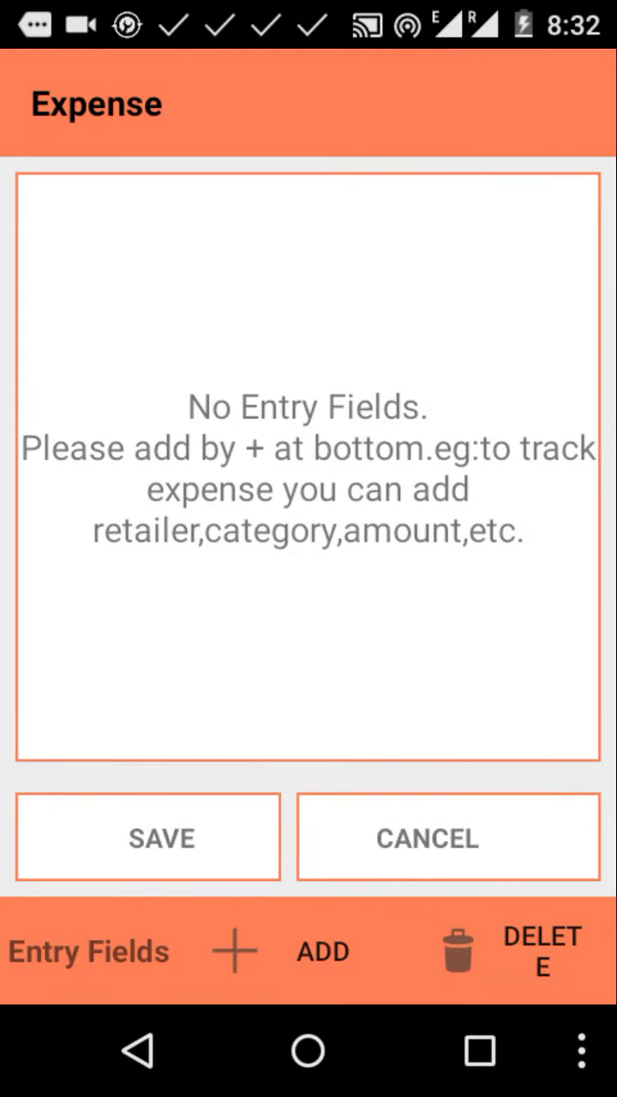
{"action": "left_click", "coordinate": [259, 839]}
{"action": "left_click", "coordinate": [330, 951]}
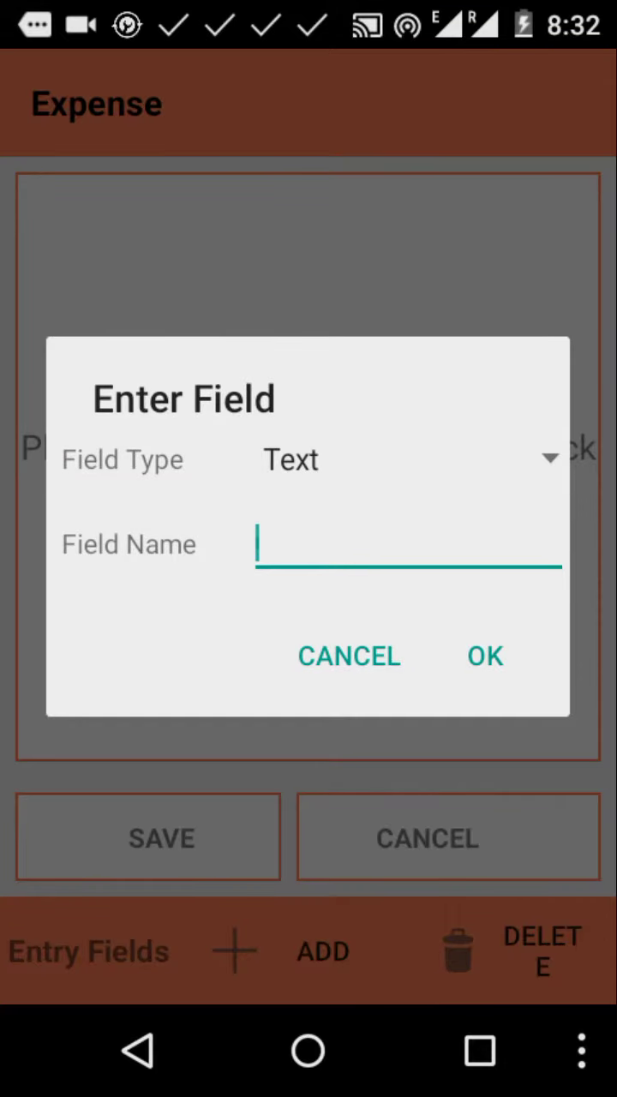
{"action": "left_click", "coordinate": [349, 568]}
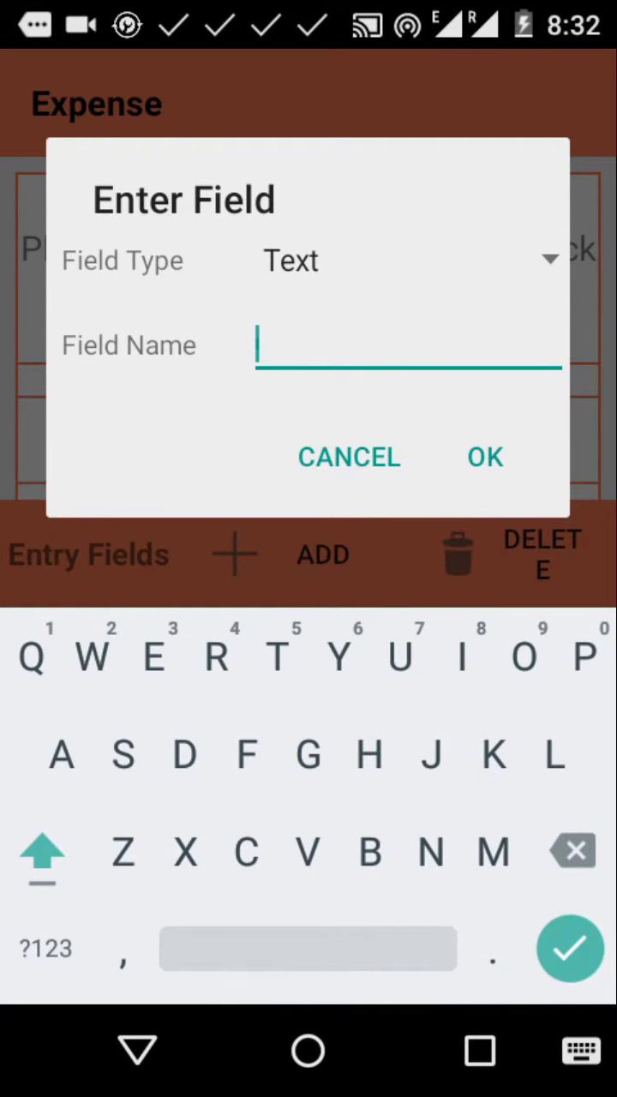
{"action": "type", "text": "Categ"}
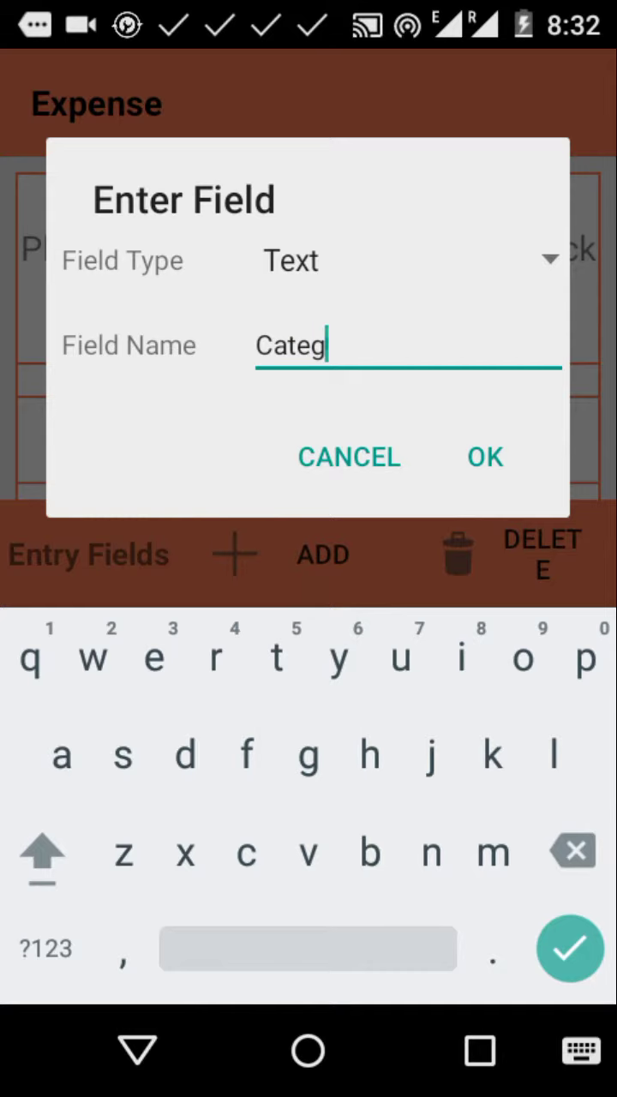
{"action": "type", "text": "o"}
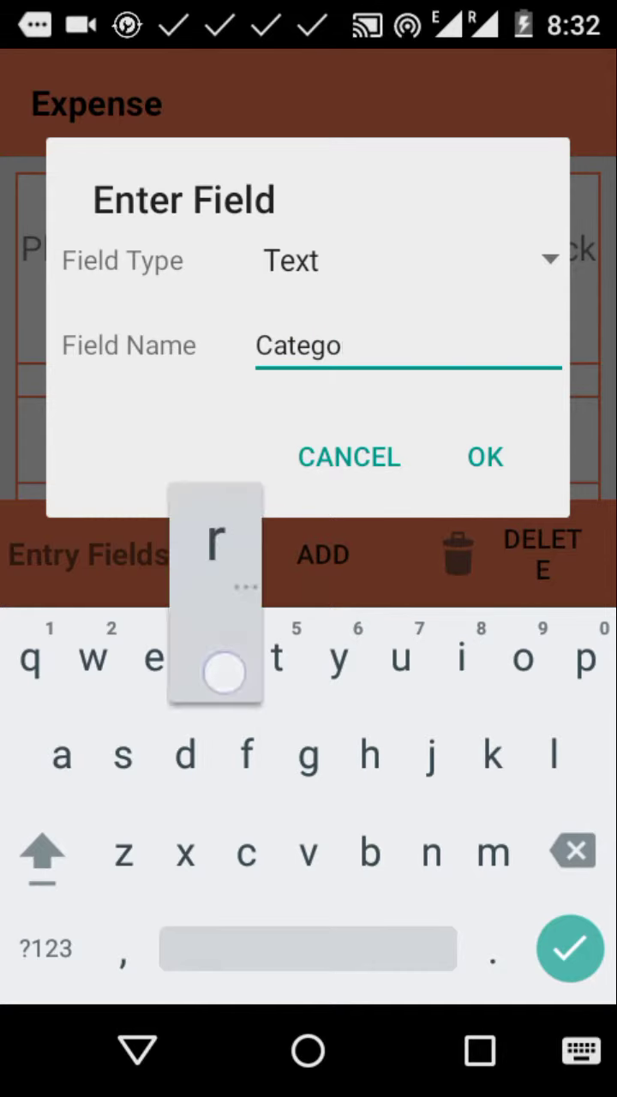
{"action": "type", "text": "ry"}
{"action": "left_click", "coordinate": [497, 462]}
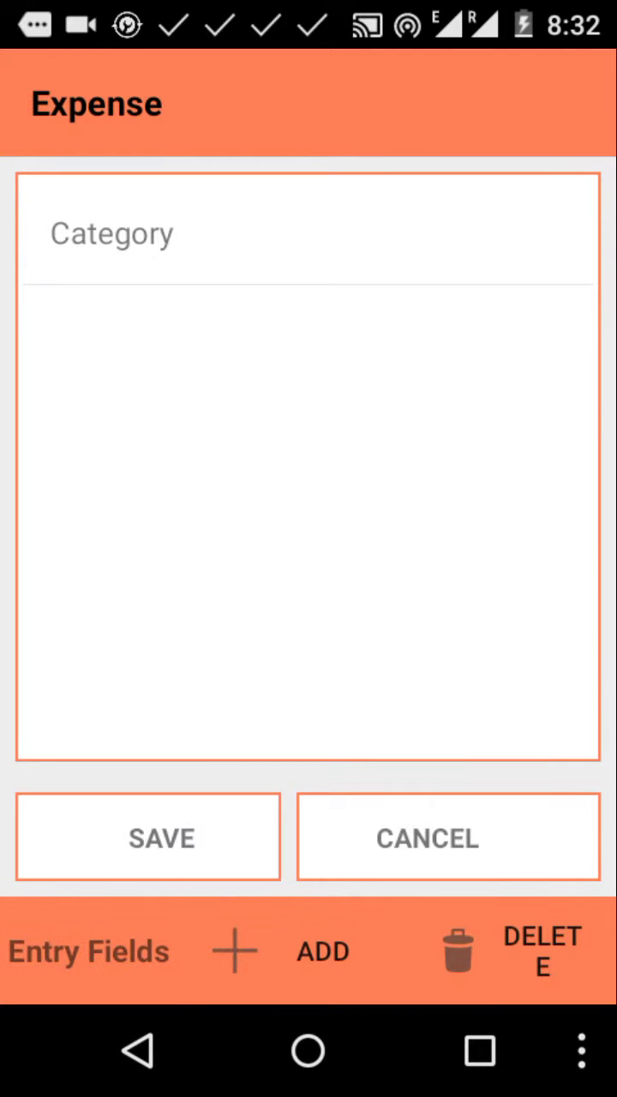
Step: Add an 'Amount' field of type Number
{"action": "left_click", "coordinate": [334, 949]}
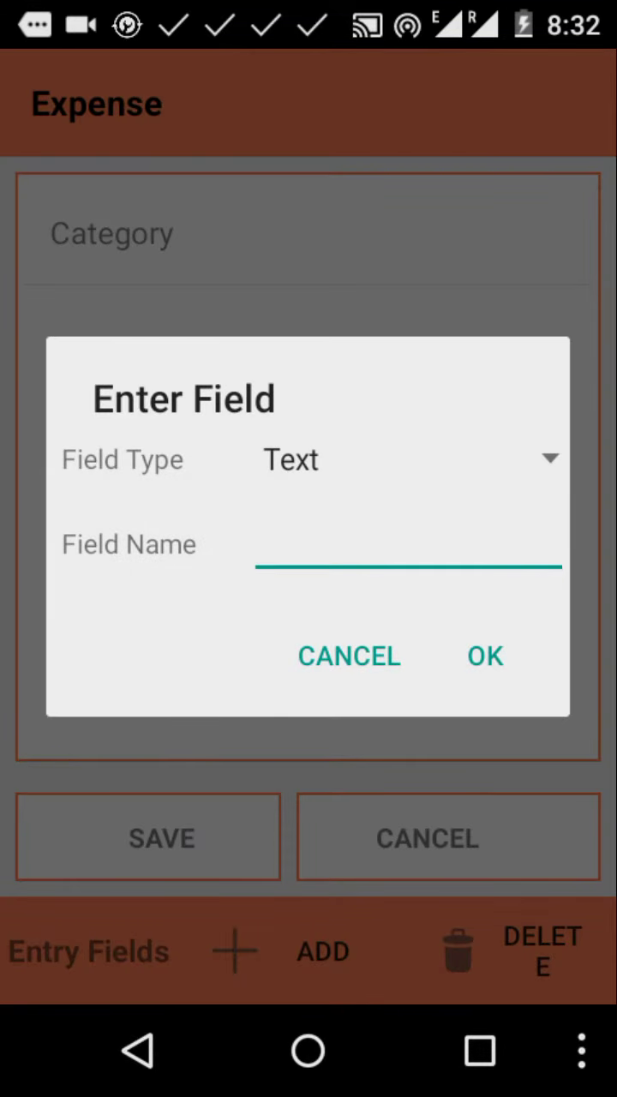
{"action": "left_click", "coordinate": [435, 461]}
{"action": "left_click", "coordinate": [432, 598]}
{"action": "left_click", "coordinate": [387, 545]}
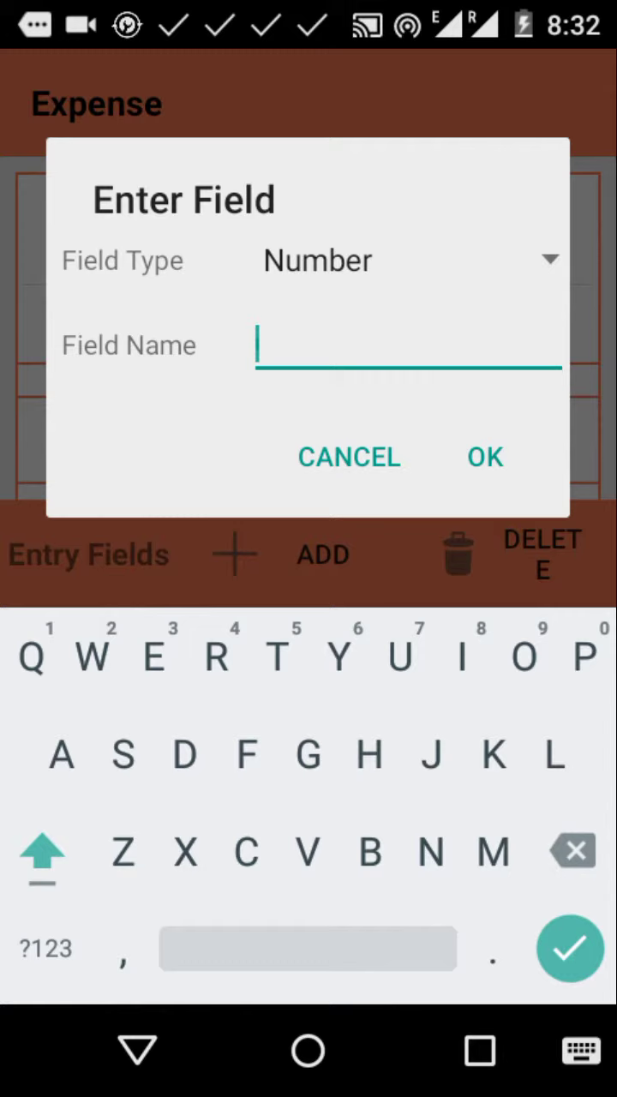
{"action": "type", "text": "Amount"}
{"action": "left_click", "coordinate": [511, 458]}
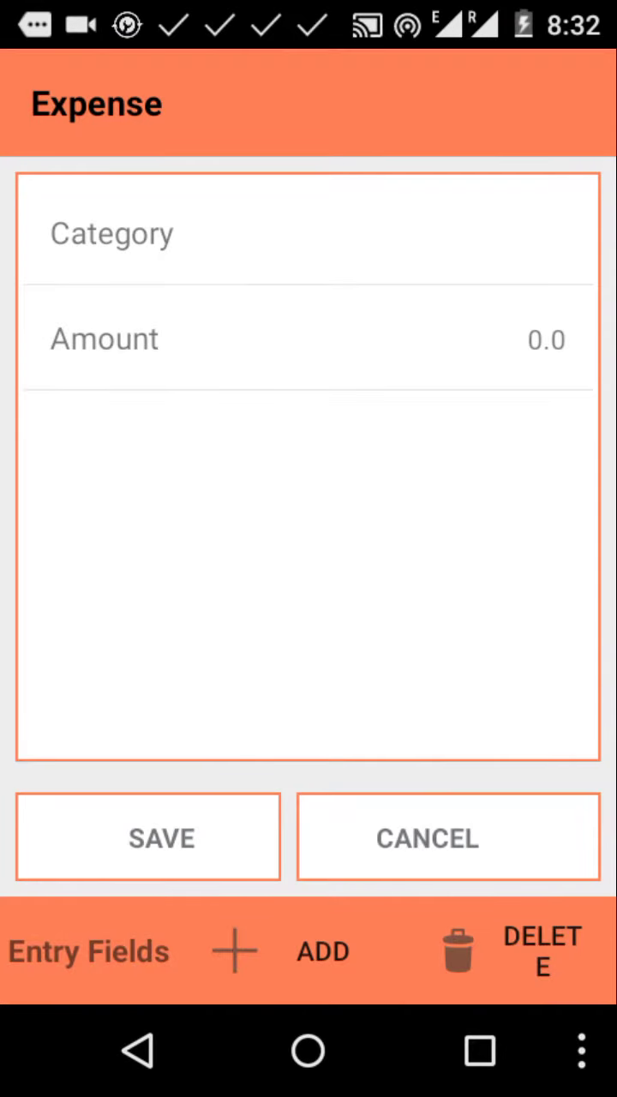
Step: Add a 'Date' field of type Date
{"action": "left_click", "coordinate": [317, 949]}
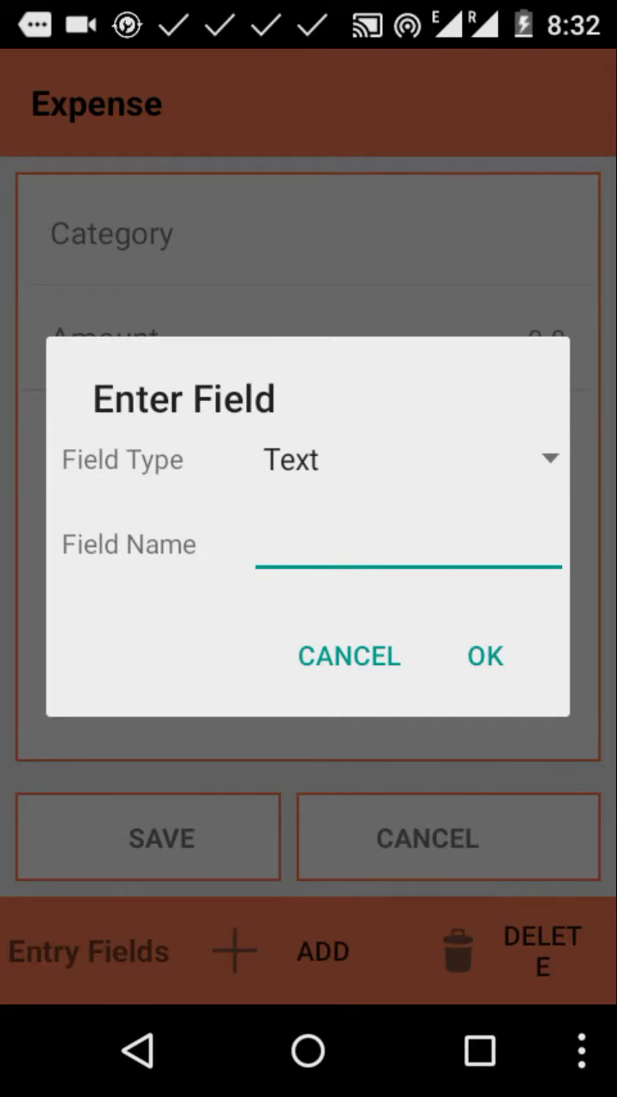
{"action": "left_click", "coordinate": [412, 551]}
{"action": "type", "text": "D"}
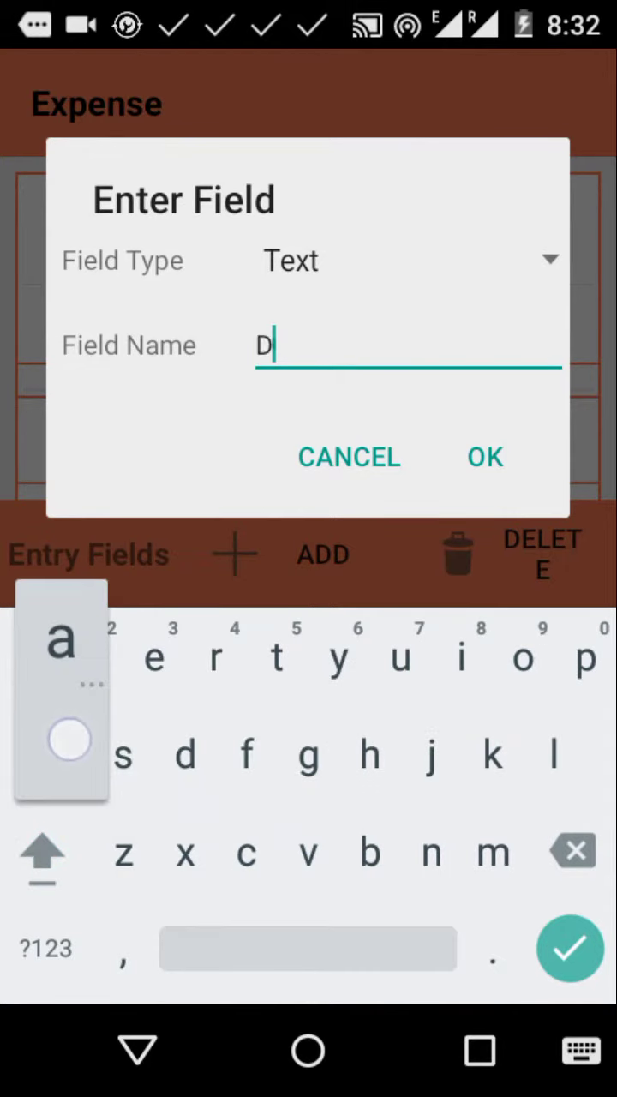
{"action": "type", "text": "ate"}
{"action": "left_click", "coordinate": [458, 263]}
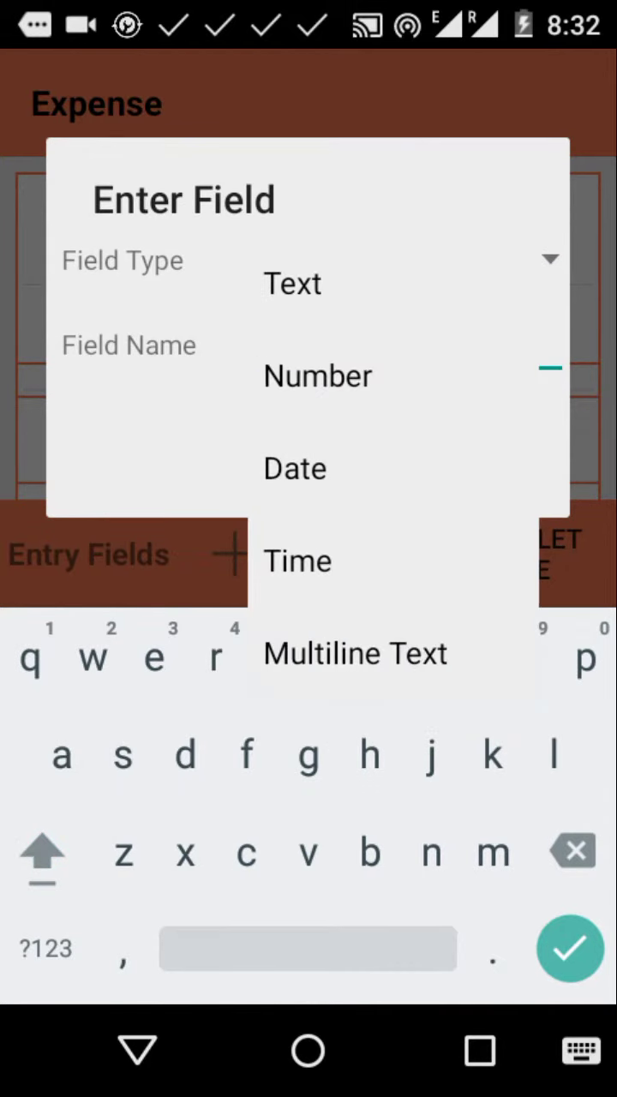
{"action": "left_click", "coordinate": [393, 468]}
{"action": "left_click", "coordinate": [497, 460]}
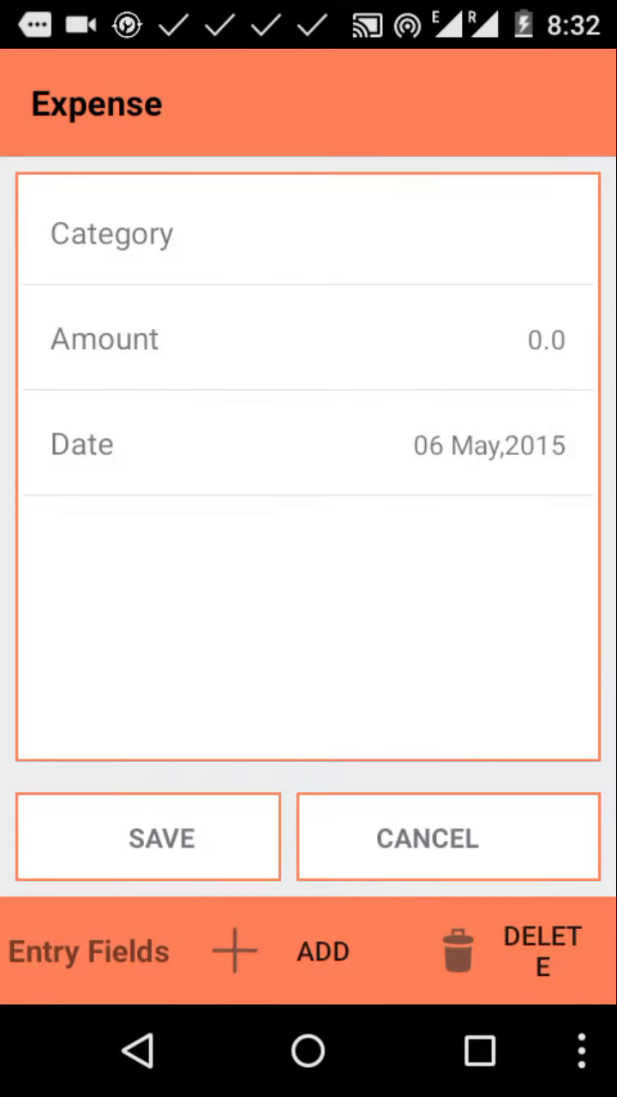
Step: Add a 'Notes' field of type Multiline Text
{"action": "left_click", "coordinate": [321, 951]}
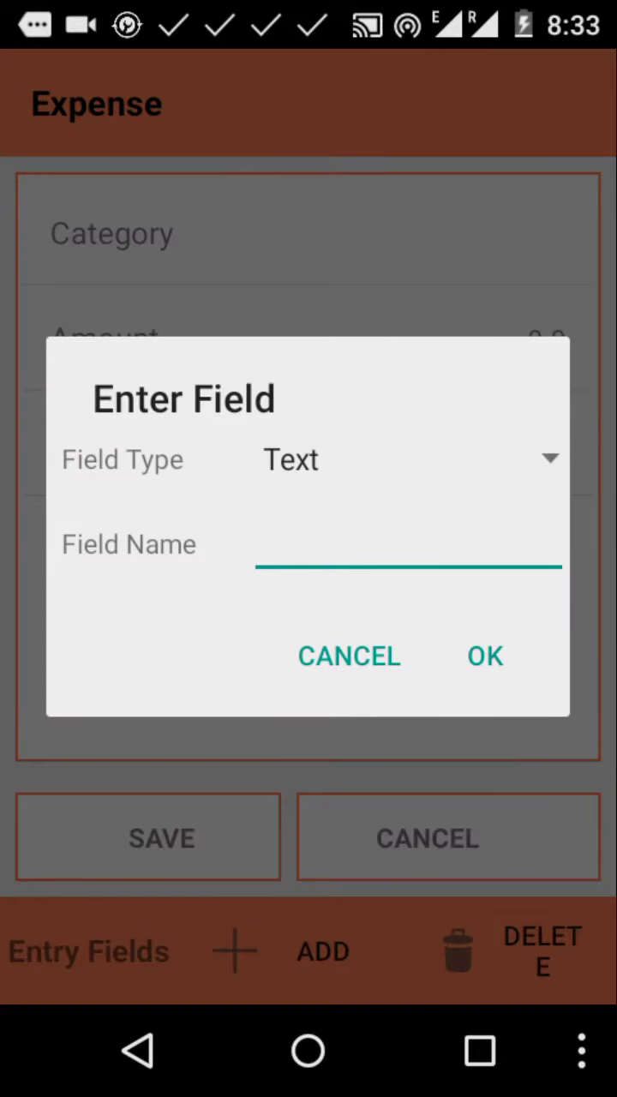
{"action": "left_click", "coordinate": [401, 544]}
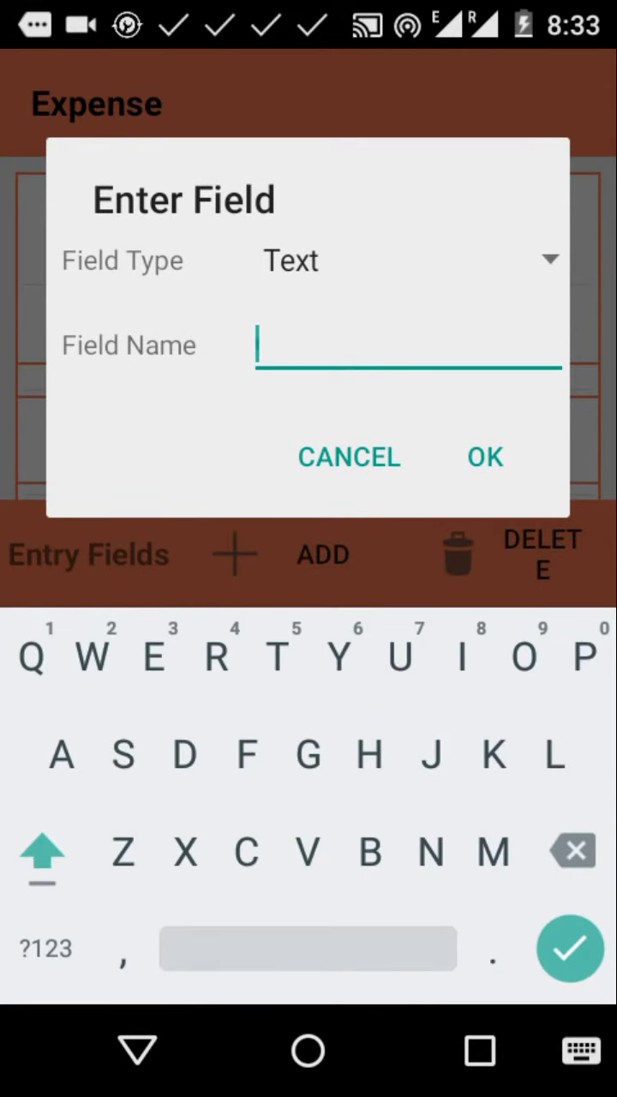
{"action": "left_click", "coordinate": [463, 258]}
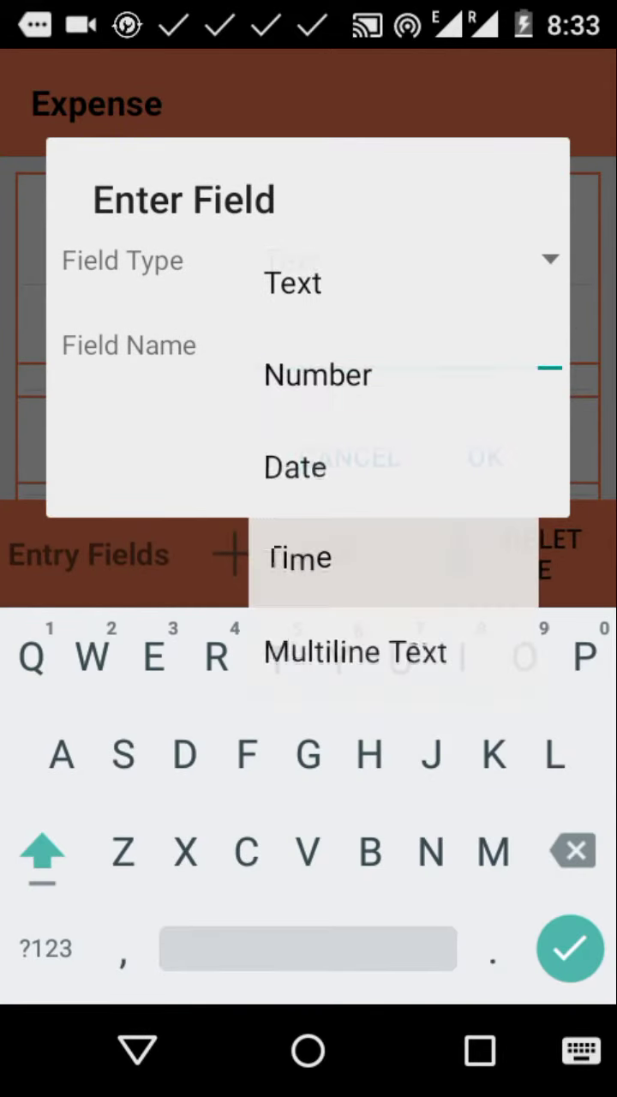
{"action": "left_click", "coordinate": [442, 657]}
{"action": "left_click", "coordinate": [416, 346]}
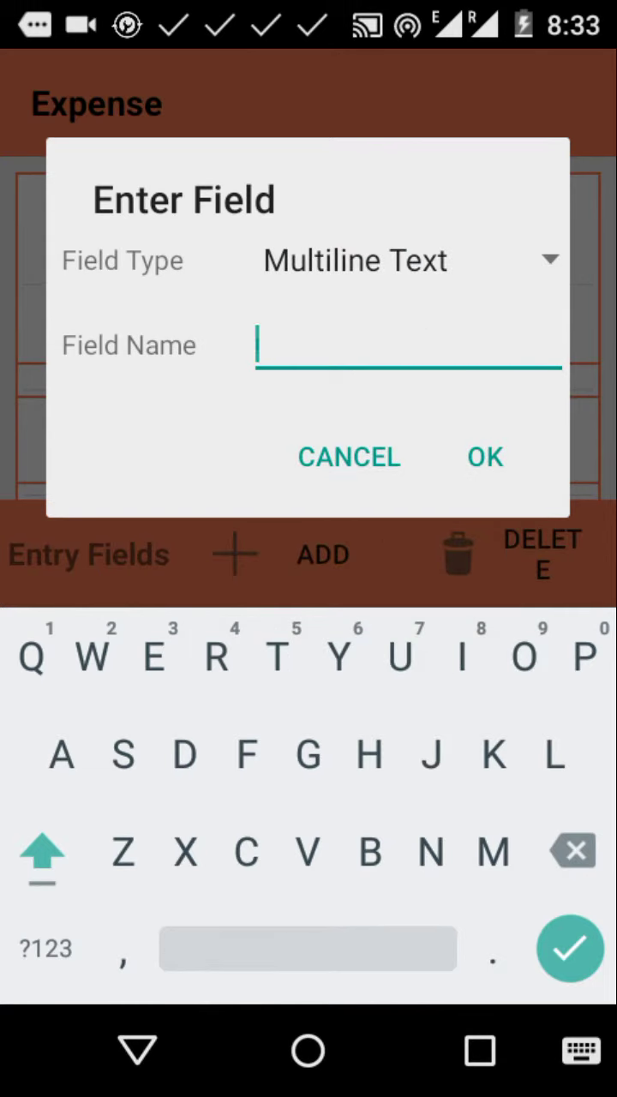
{"action": "type", "text": "Notes"}
{"action": "left_click", "coordinate": [485, 455]}
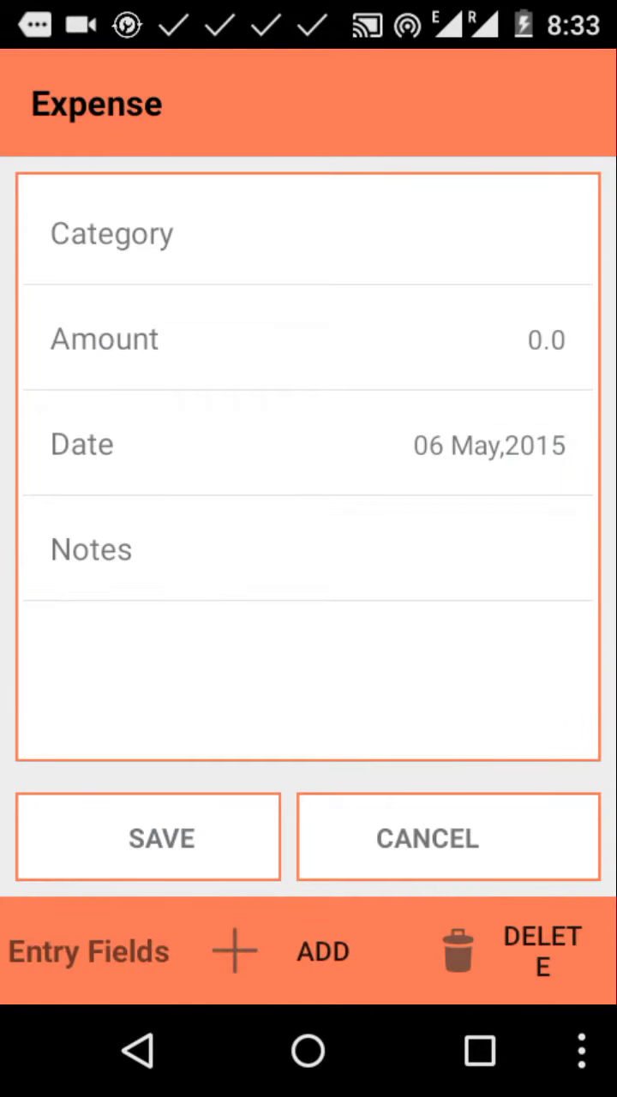
Step: Check the Expense entries grouped by date and by category
{"action": "left_click", "coordinate": [137, 1051]}
{"action": "left_click", "coordinate": [443, 502]}
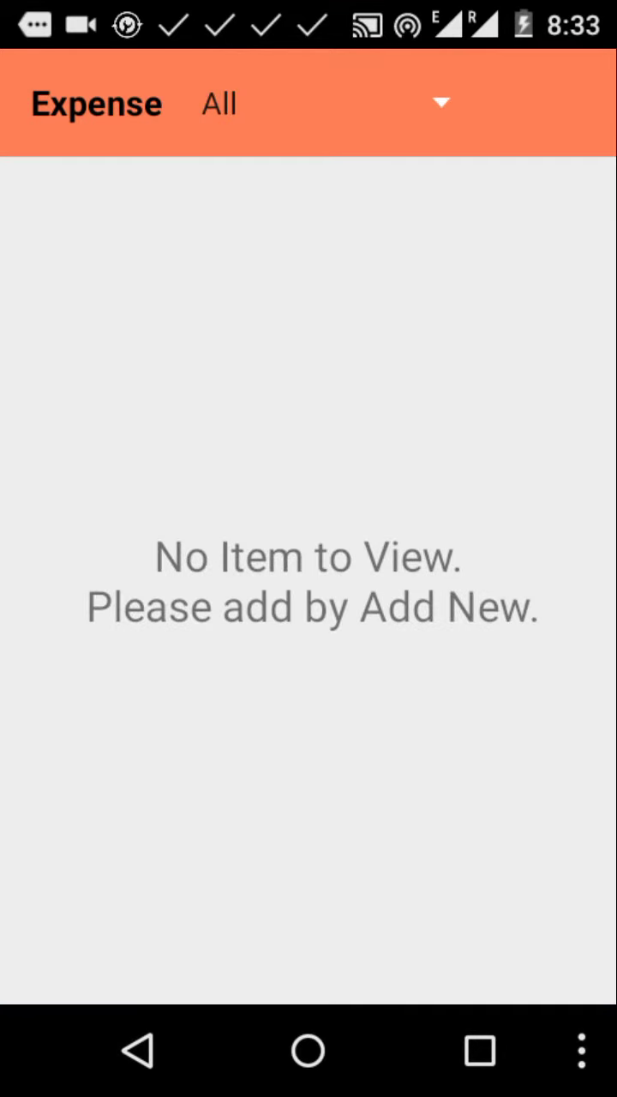
{"action": "left_click", "coordinate": [174, 1083]}
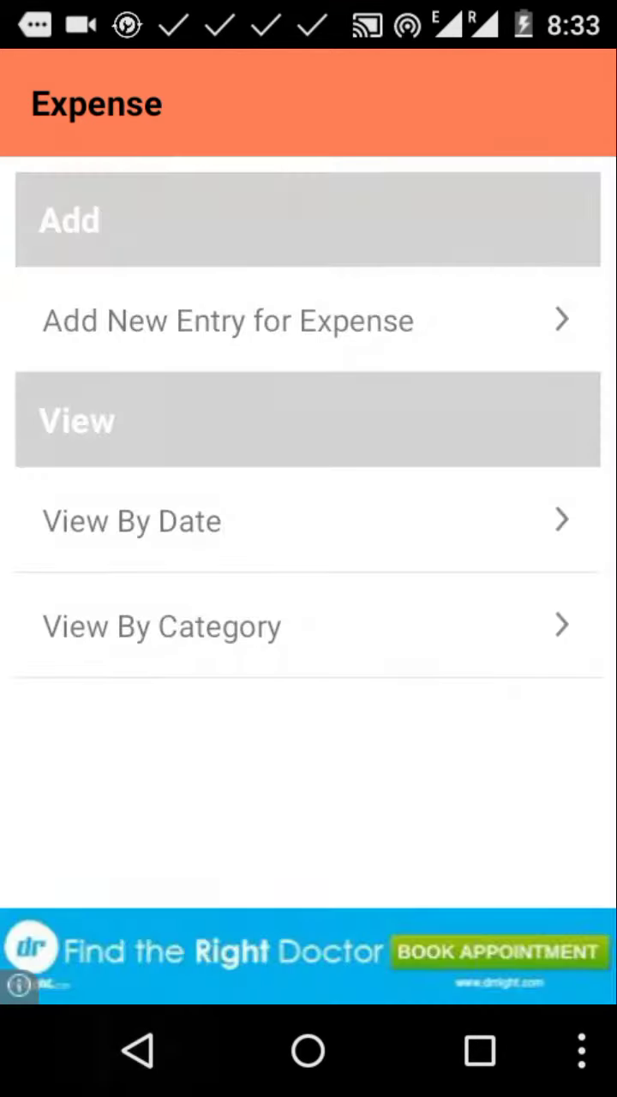
{"action": "left_click", "coordinate": [326, 626]}
{"action": "left_click", "coordinate": [125, 1085]}
Step: Start a new Expense entry with category 'Food'
{"action": "left_click", "coordinate": [410, 301]}
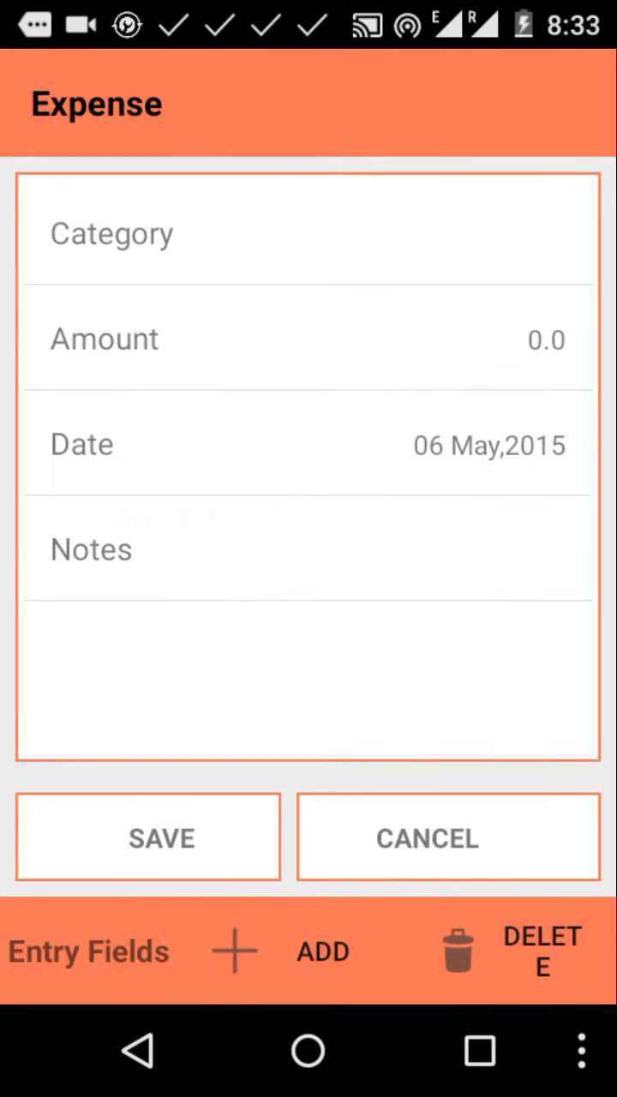
{"action": "left_click", "coordinate": [112, 233]}
{"action": "left_click", "coordinate": [276, 549]}
{"action": "type", "text": "F"}
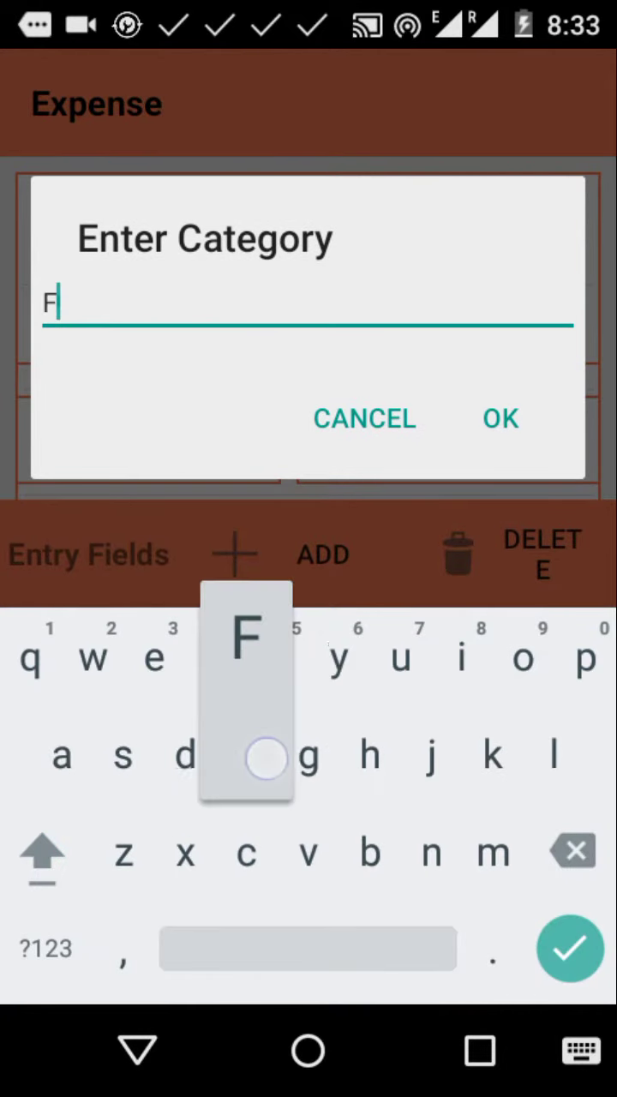
{"action": "type", "text": "ood"}
{"action": "left_click", "coordinate": [533, 417]}
Step: Set the amount to 50 and the date to 06 May 2015
{"action": "left_click", "coordinate": [536, 358]}
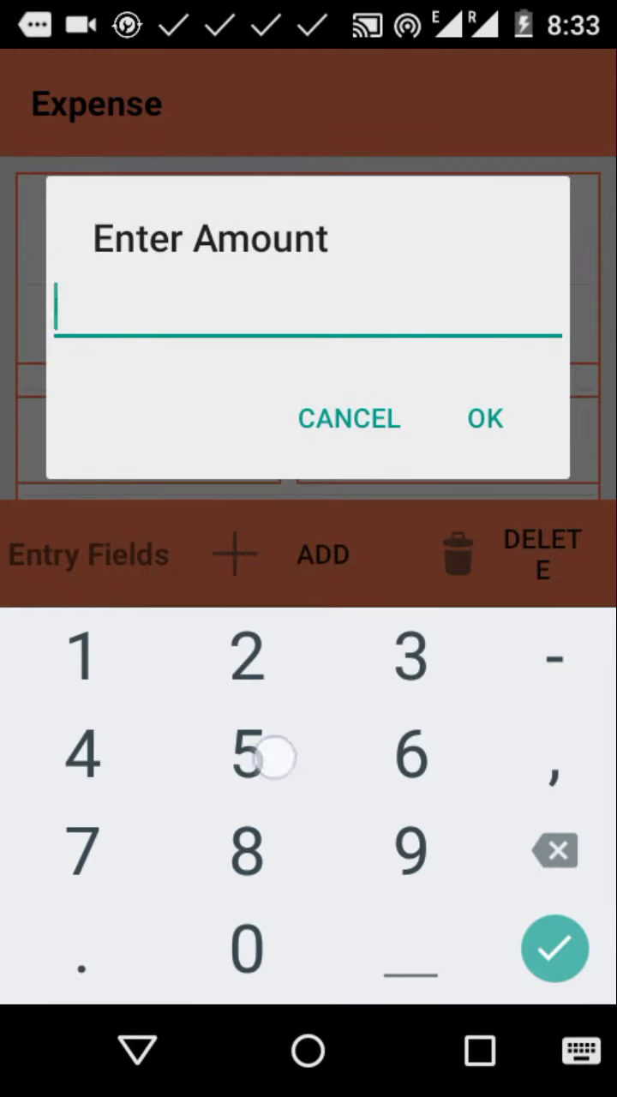
{"action": "type", "text": "50"}
{"action": "left_click", "coordinate": [511, 435]}
{"action": "left_click", "coordinate": [532, 445]}
{"action": "left_click", "coordinate": [313, 598]}
{"action": "left_click", "coordinate": [475, 906]}
Step: Enter the note 'Dinner with family'
{"action": "left_click", "coordinate": [507, 568]}
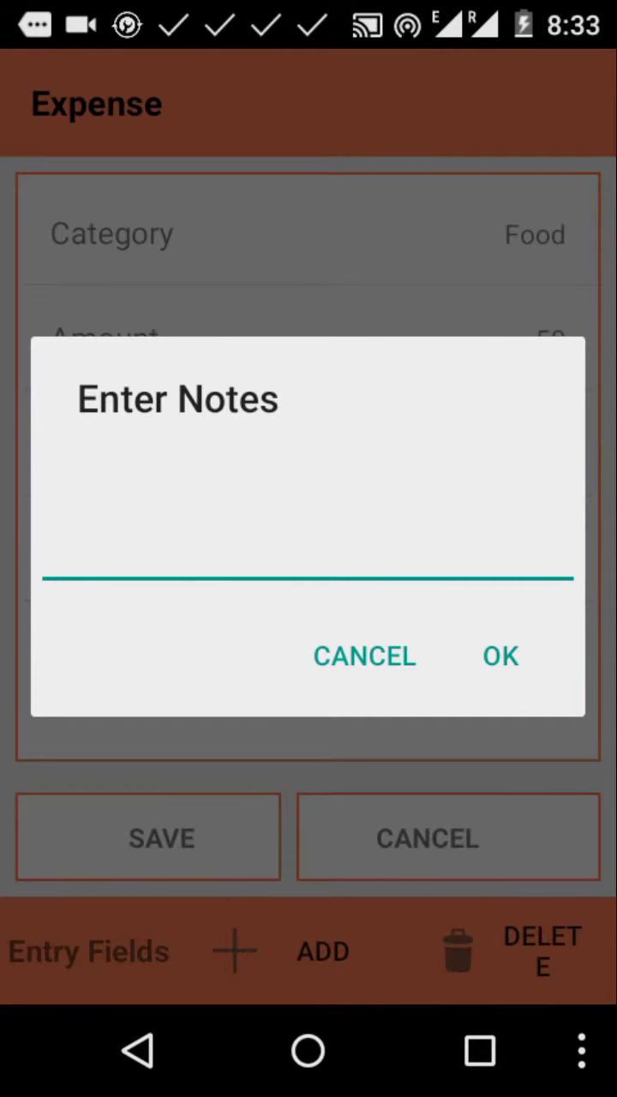
{"action": "left_click", "coordinate": [301, 516]}
{"action": "type", "text": "Di"}
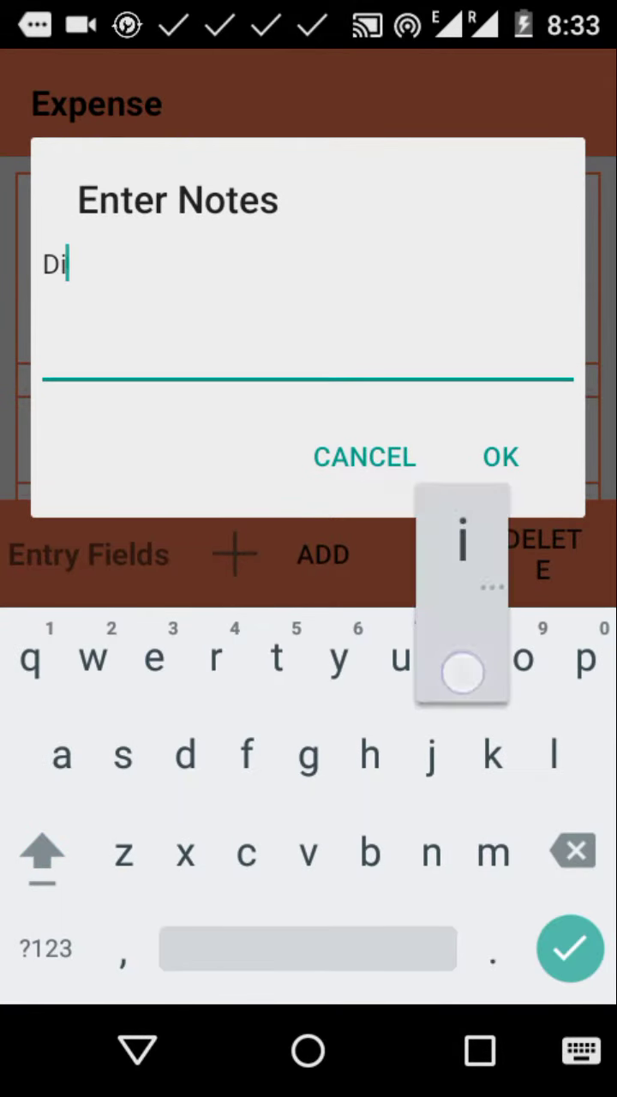
{"action": "type", "text": "nner"}
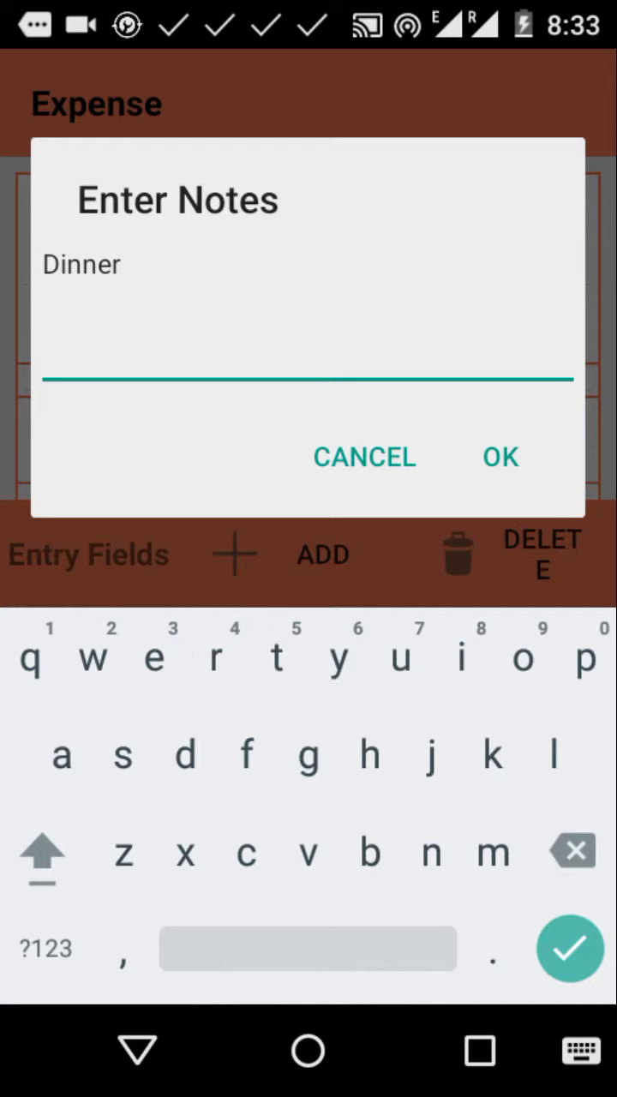
{"action": "type", "text": " with famil"}
{"action": "key", "text": "BackSpace"}
{"action": "key", "text": "BackSpace"}
{"action": "key", "text": "BackSpace"}
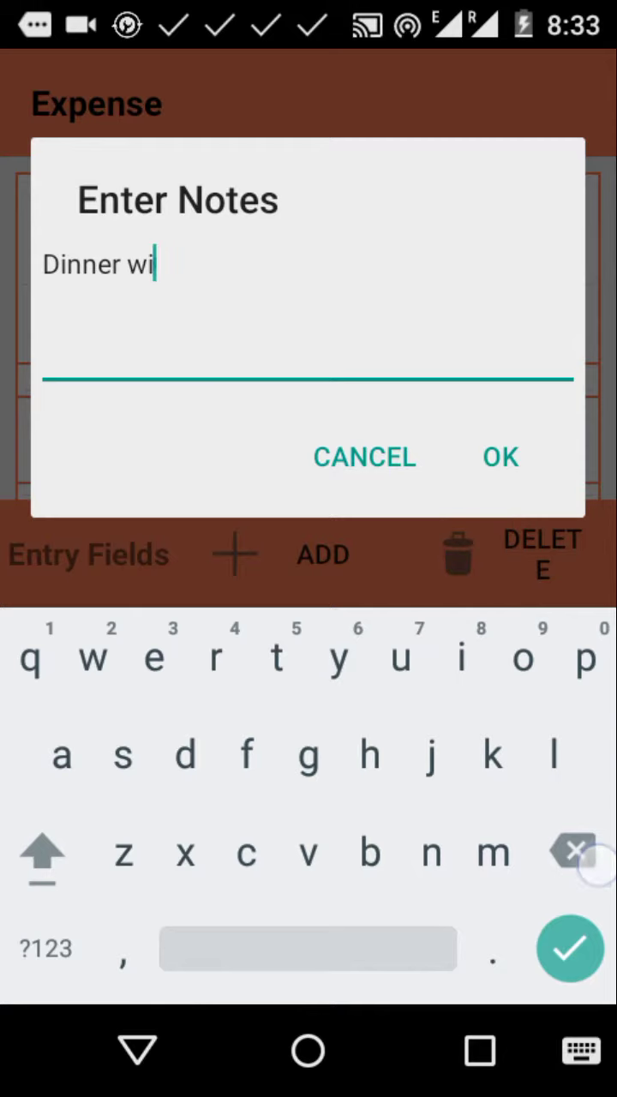
{"action": "key", "text": "BackSpace"}
{"action": "key", "text": "BackSpace"}
{"action": "key", "text": "BackSpace"}
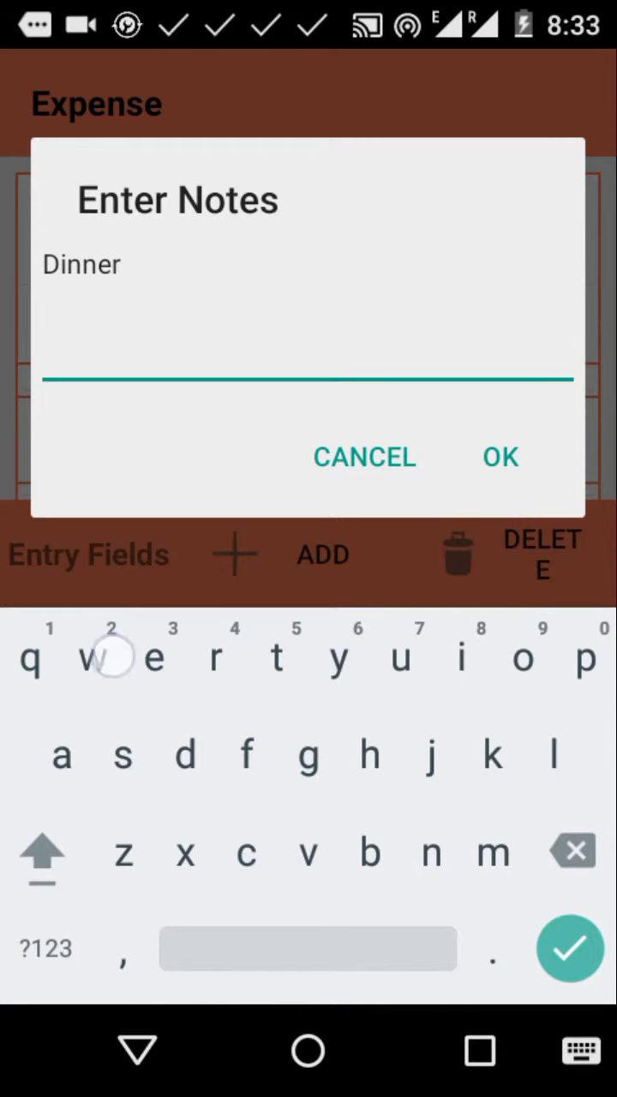
{"action": "type", "text": " with "}
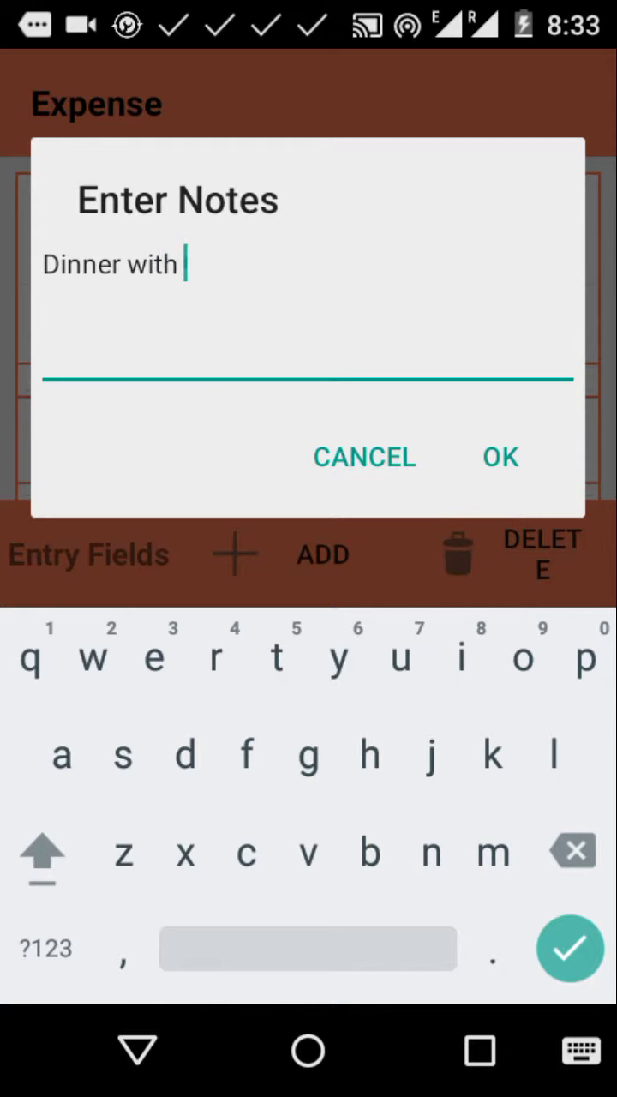
{"action": "type", "text": "famil"}
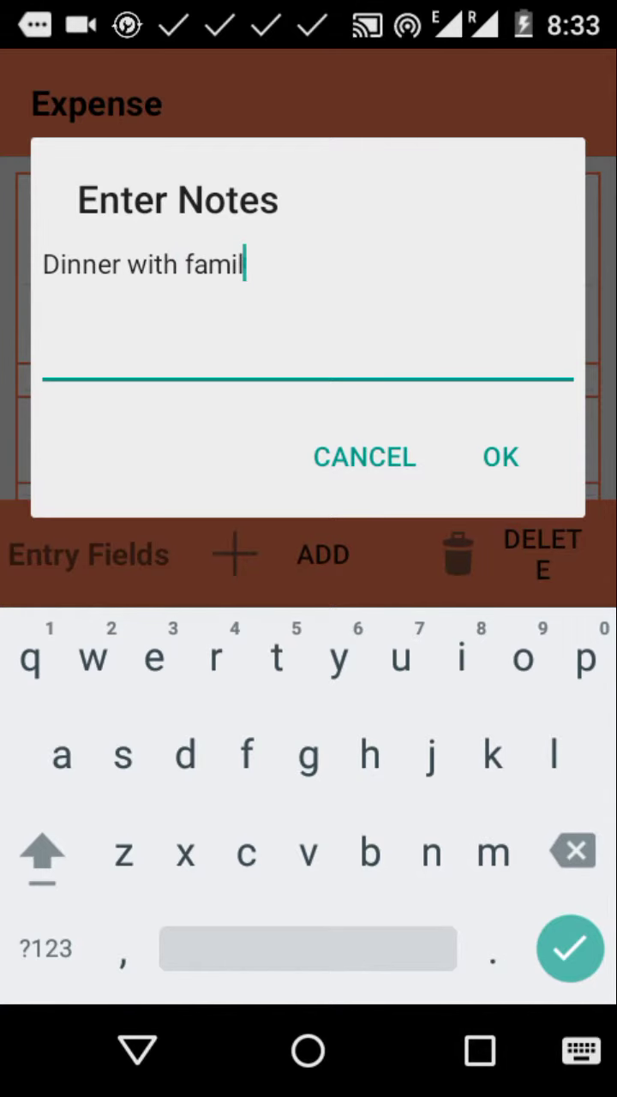
{"action": "type", "text": "y"}
{"action": "left_click", "coordinate": [501, 455]}
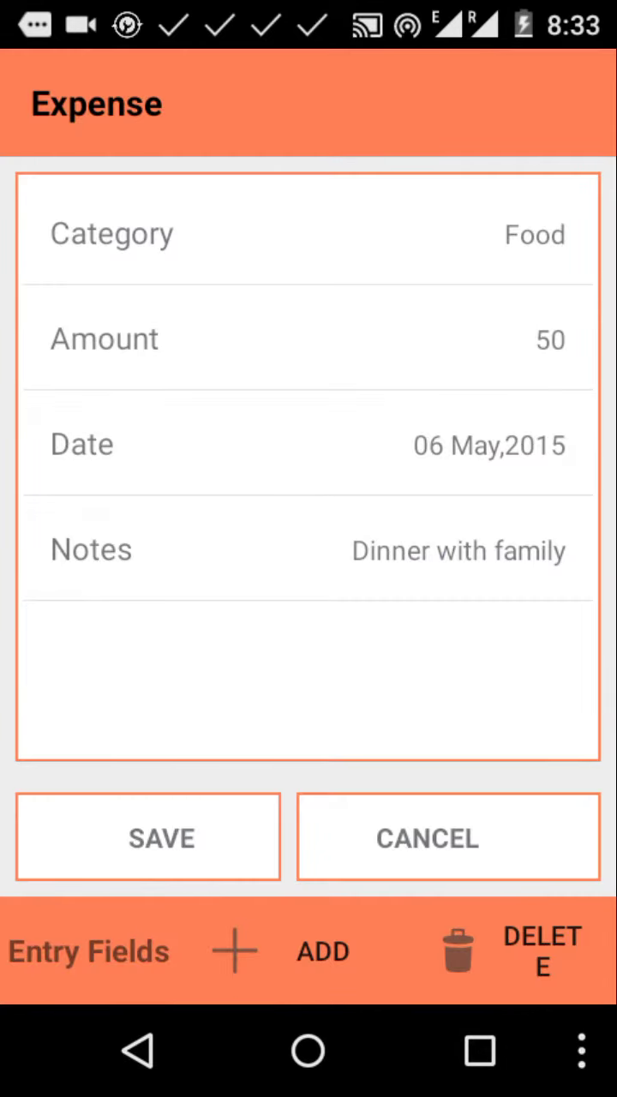
Step: Change the amount to 120 and save the Food expense
{"action": "left_click", "coordinate": [309, 338]}
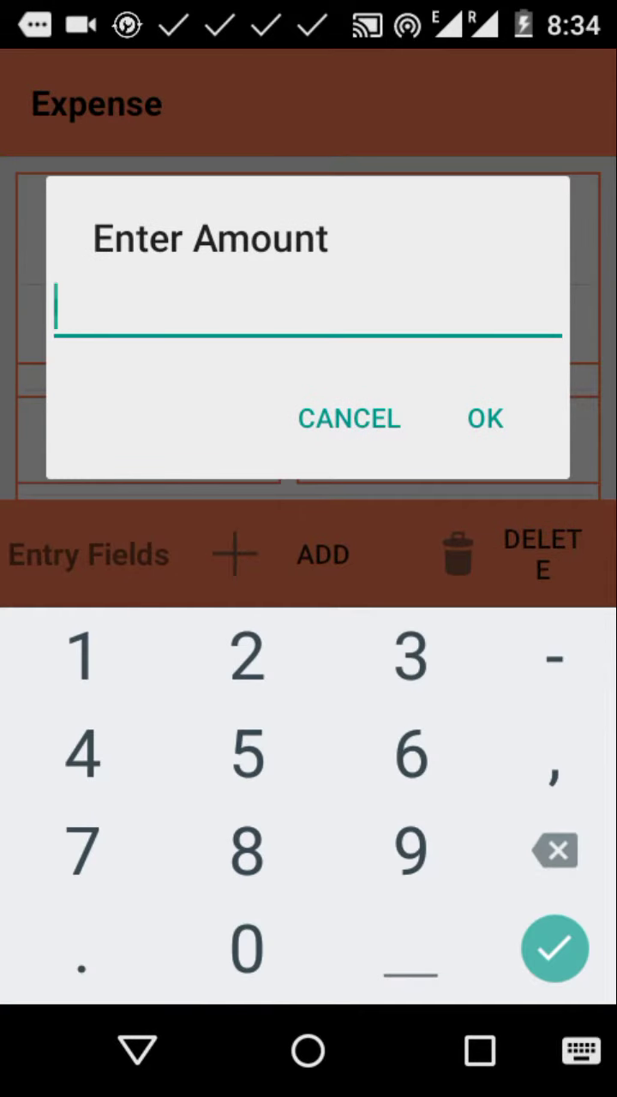
{"action": "type", "text": "120"}
{"action": "left_click", "coordinate": [506, 433]}
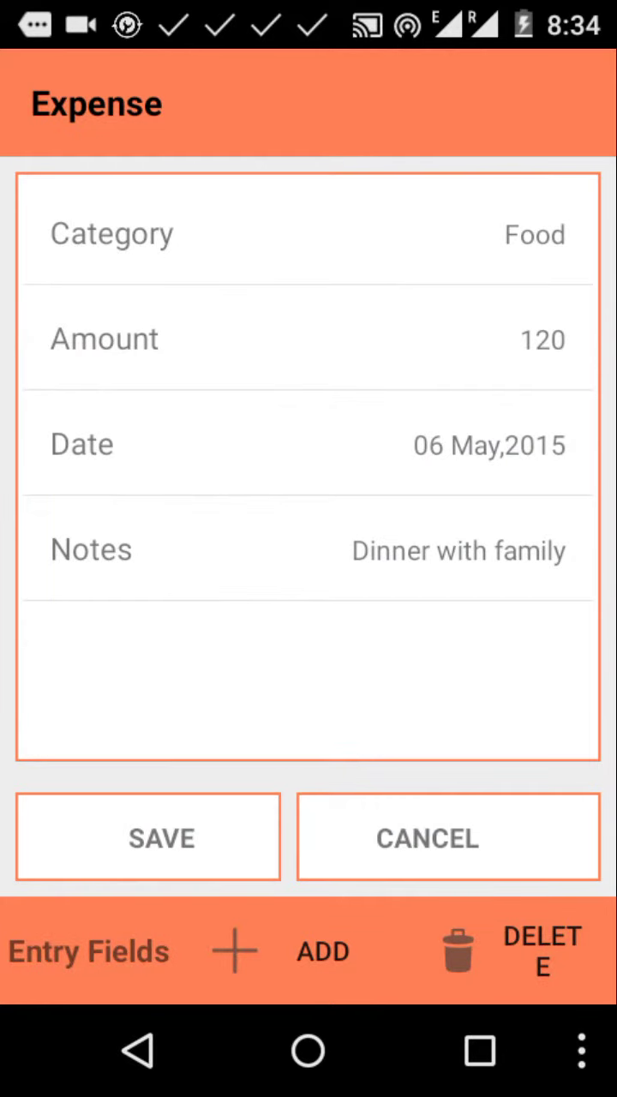
{"action": "left_click", "coordinate": [147, 837]}
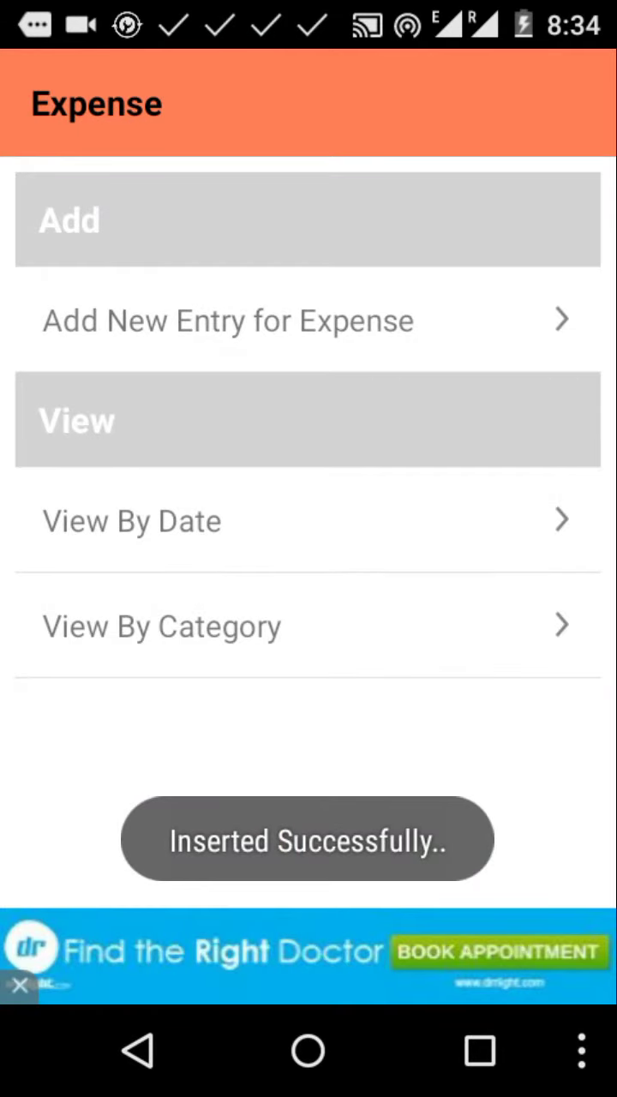
Step: Review the saved Food expense grouped by date and by category
{"action": "left_click", "coordinate": [438, 526]}
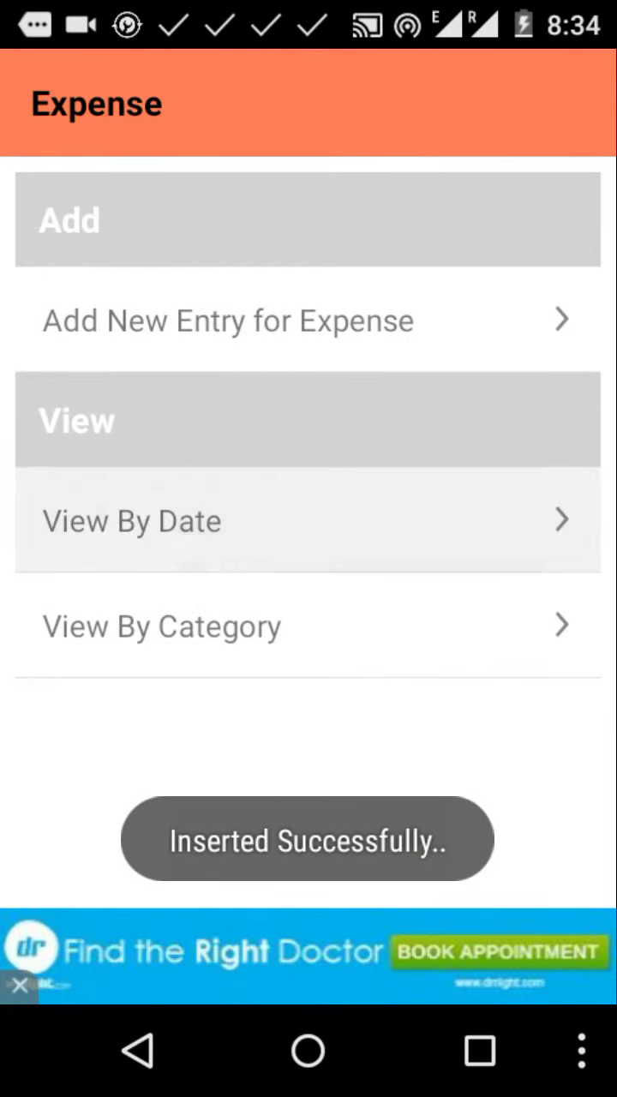
{"action": "left_click", "coordinate": [409, 234]}
{"action": "left_click", "coordinate": [154, 1052]}
{"action": "left_click", "coordinate": [309, 626]}
{"action": "left_click", "coordinate": [433, 216]}
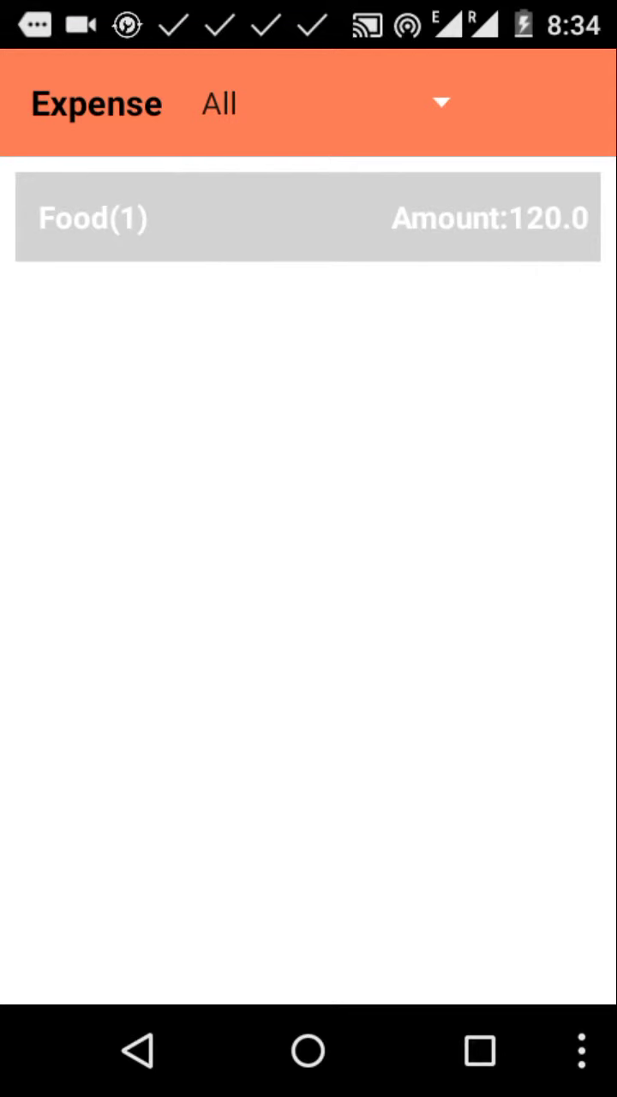
{"action": "left_click", "coordinate": [498, 228]}
Step: Start a second Expense entry with its category prompt showing 'Food' as a suggestion
{"action": "left_click", "coordinate": [154, 1078]}
{"action": "left_click", "coordinate": [443, 318]}
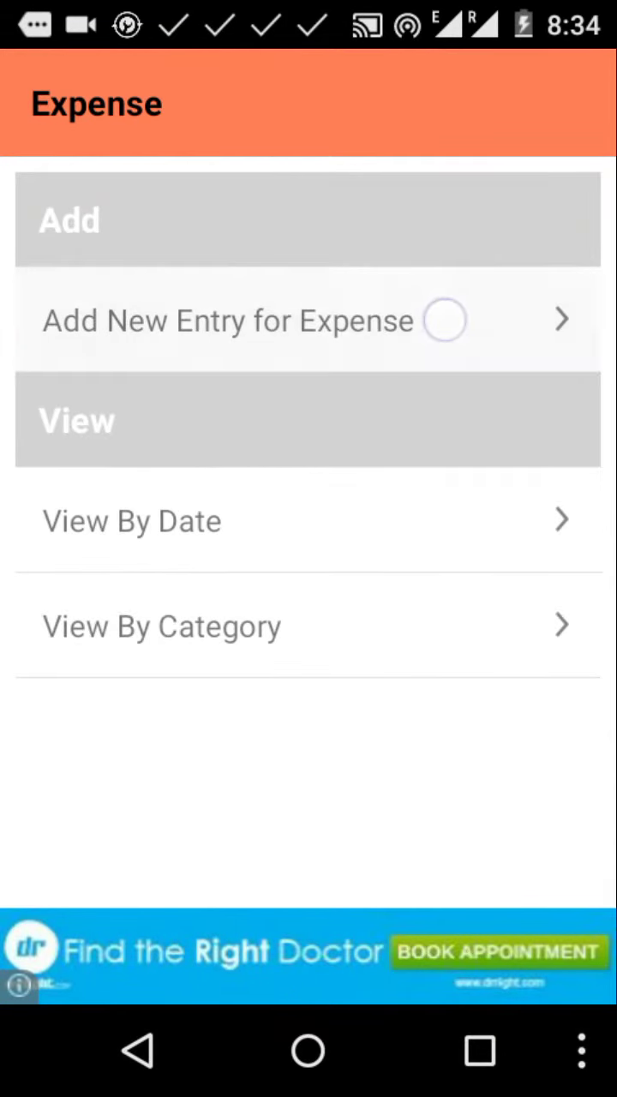
{"action": "left_click", "coordinate": [448, 253]}
Step: Enter 'Travel' as the expense category
{"action": "left_click", "coordinate": [362, 477]}
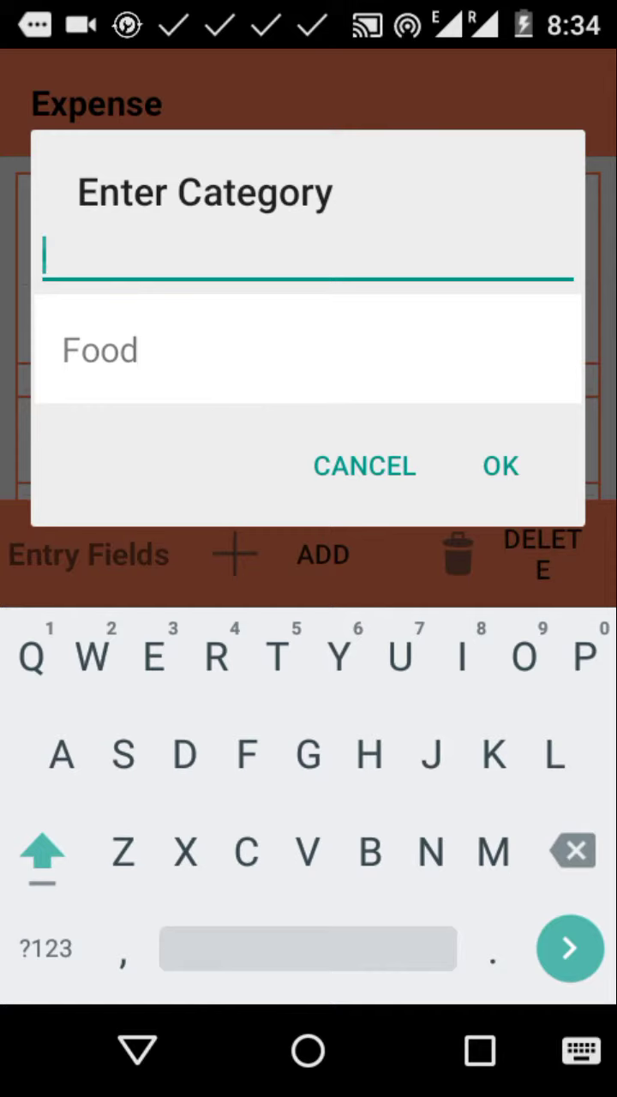
{"action": "type", "text": "Travel"}
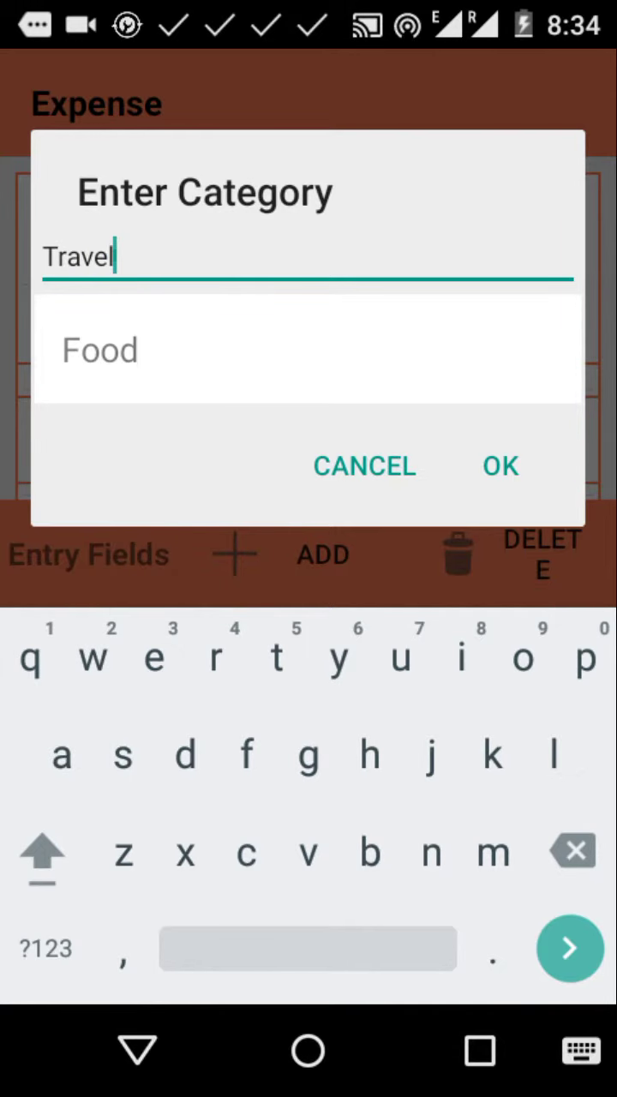
{"action": "left_click", "coordinate": [500, 465]}
Step: Set the amount to 20 and the date to 05 May 2015
{"action": "left_click", "coordinate": [507, 355]}
{"action": "type", "text": "2"}
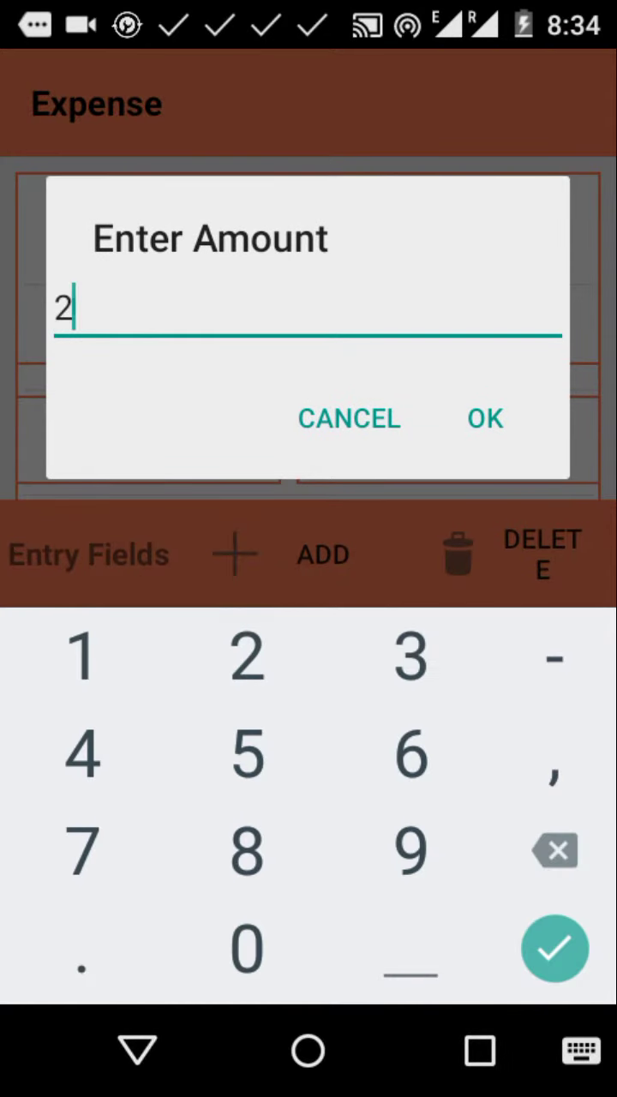
{"action": "type", "text": "0"}
{"action": "left_click", "coordinate": [506, 412]}
{"action": "left_click", "coordinate": [509, 460]}
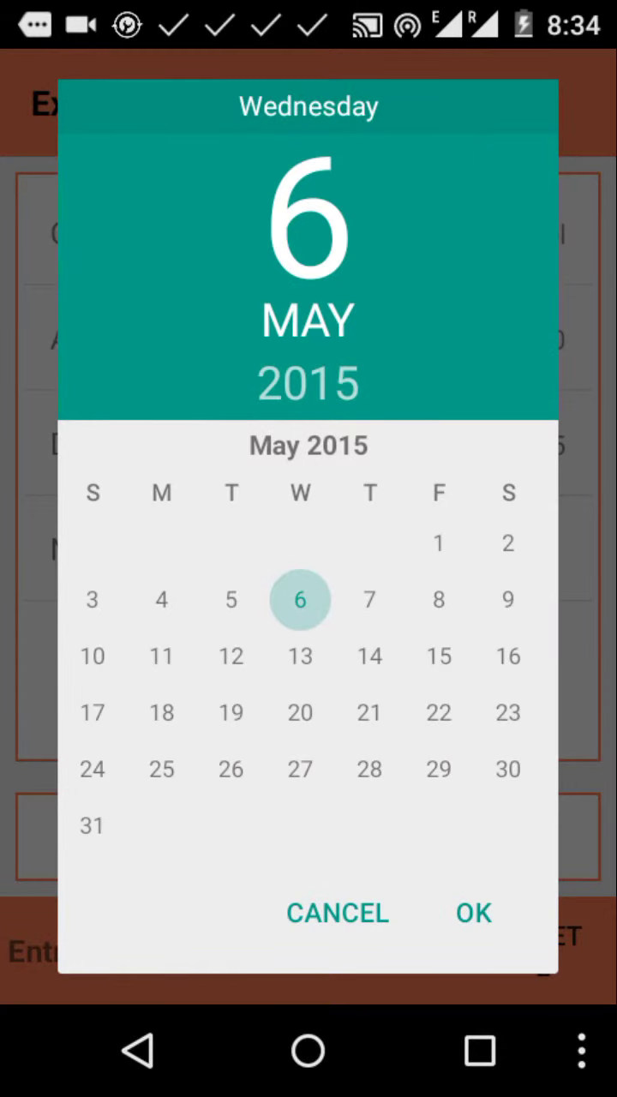
{"action": "left_click", "coordinate": [253, 585]}
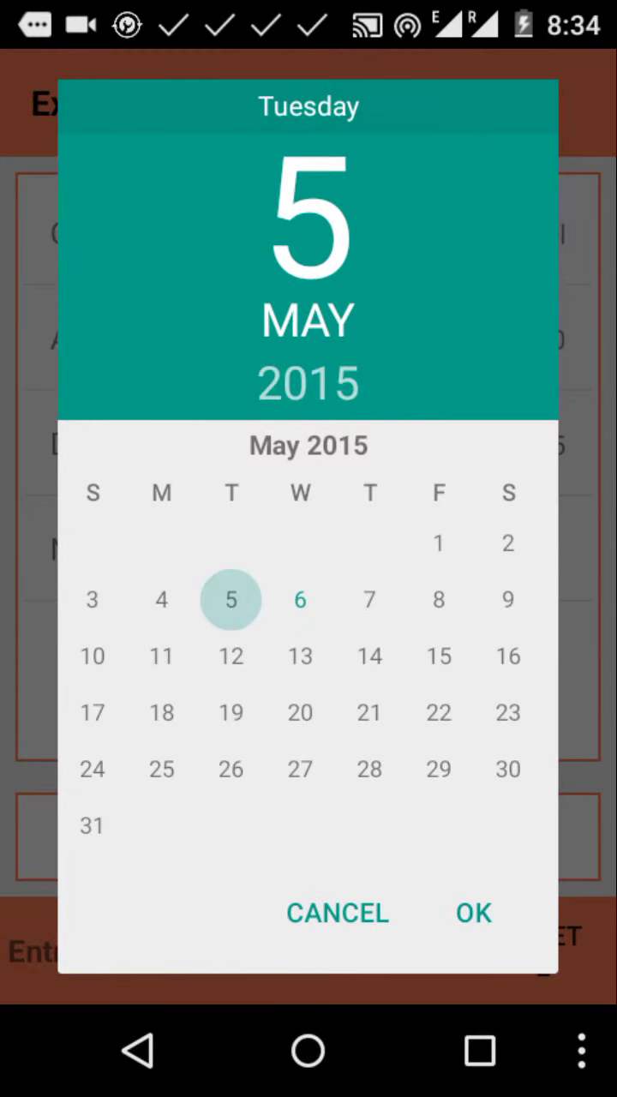
{"action": "left_click", "coordinate": [501, 910]}
Step: Add the note 'From home to office' and save the Travel expense
{"action": "left_click", "coordinate": [489, 557]}
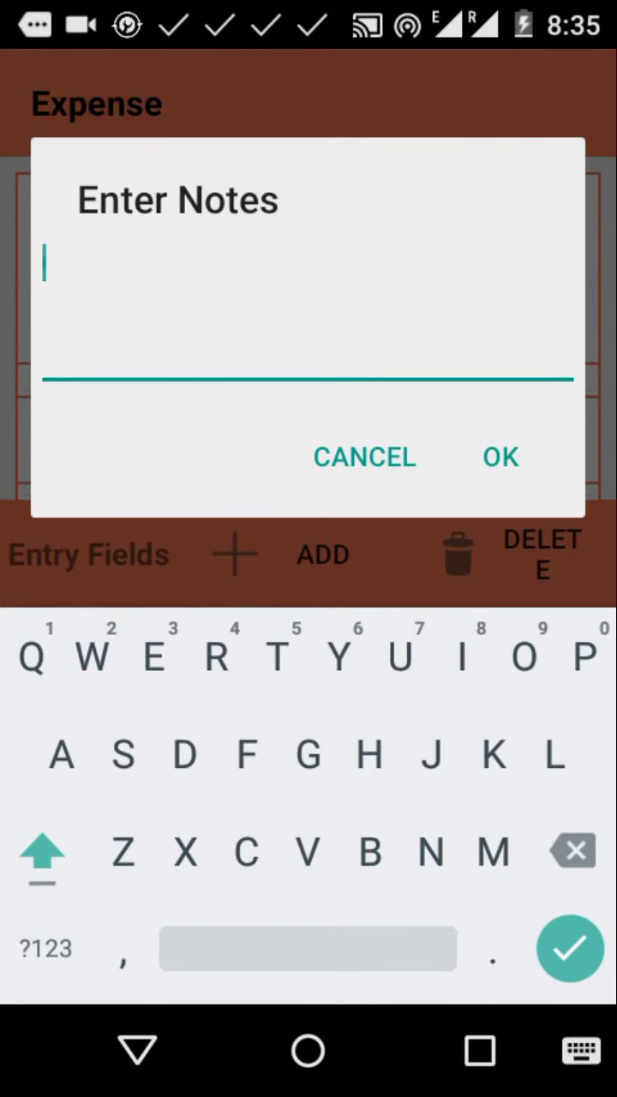
{"action": "type", "text": "A"}
{"action": "key", "text": "BackSpace"}
{"action": "type", "text": "Grom"}
{"action": "key", "text": "BackSpace"}
{"action": "key", "text": "BackSpace"}
{"action": "key", "text": "BackSpace"}
{"action": "key", "text": "BackSpace"}
{"action": "key", "text": "BackSpace"}
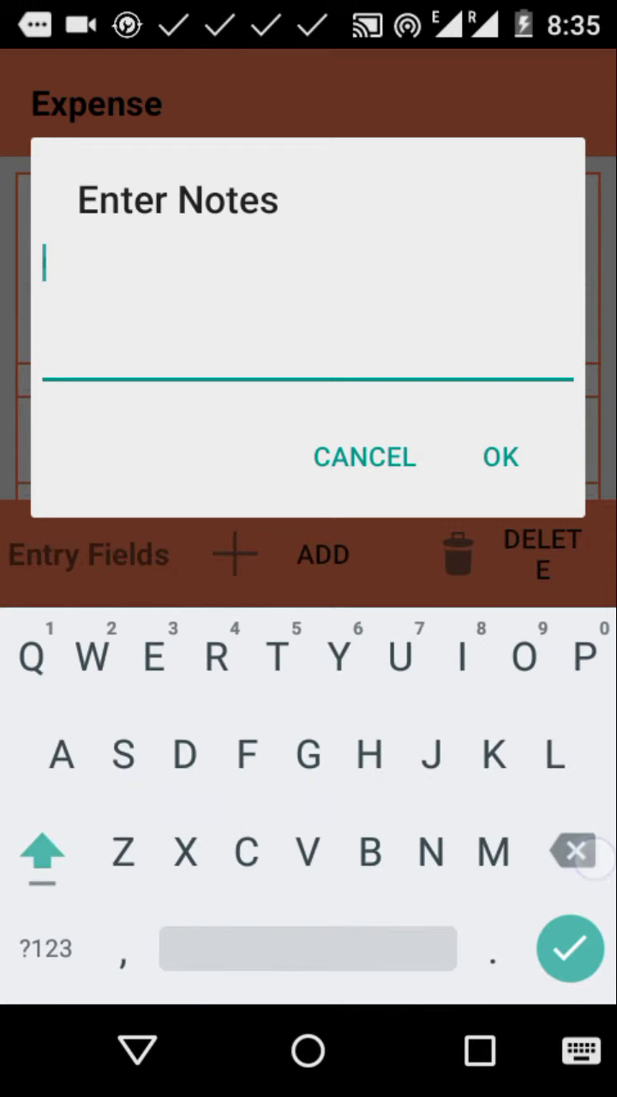
{"action": "type", "text": "From home to office"}
{"action": "left_click", "coordinate": [514, 455]}
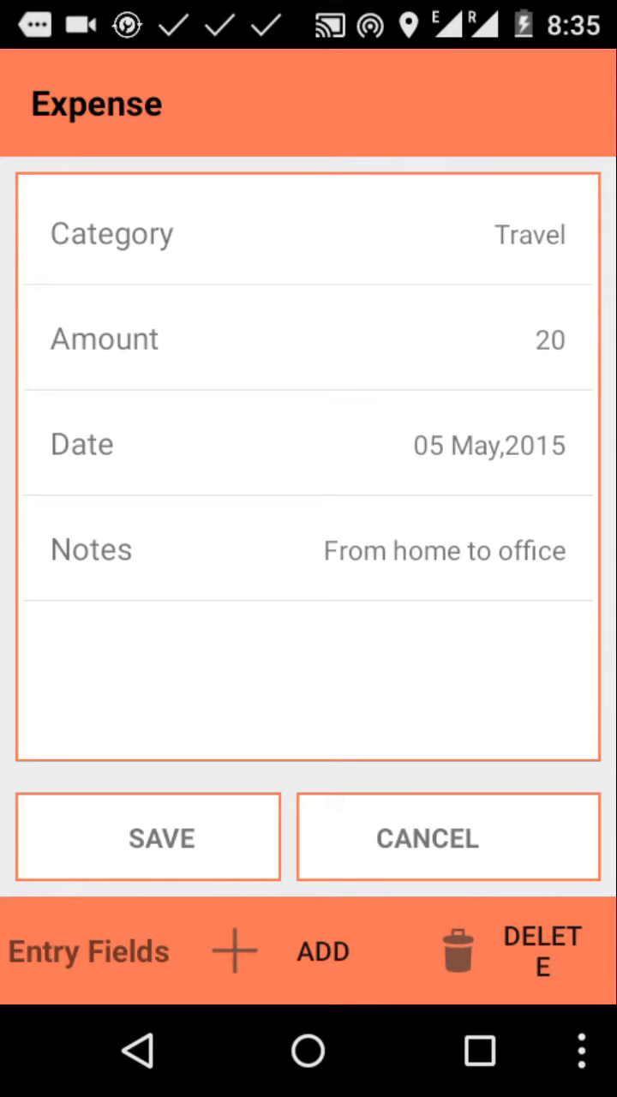
{"action": "left_click", "coordinate": [211, 828]}
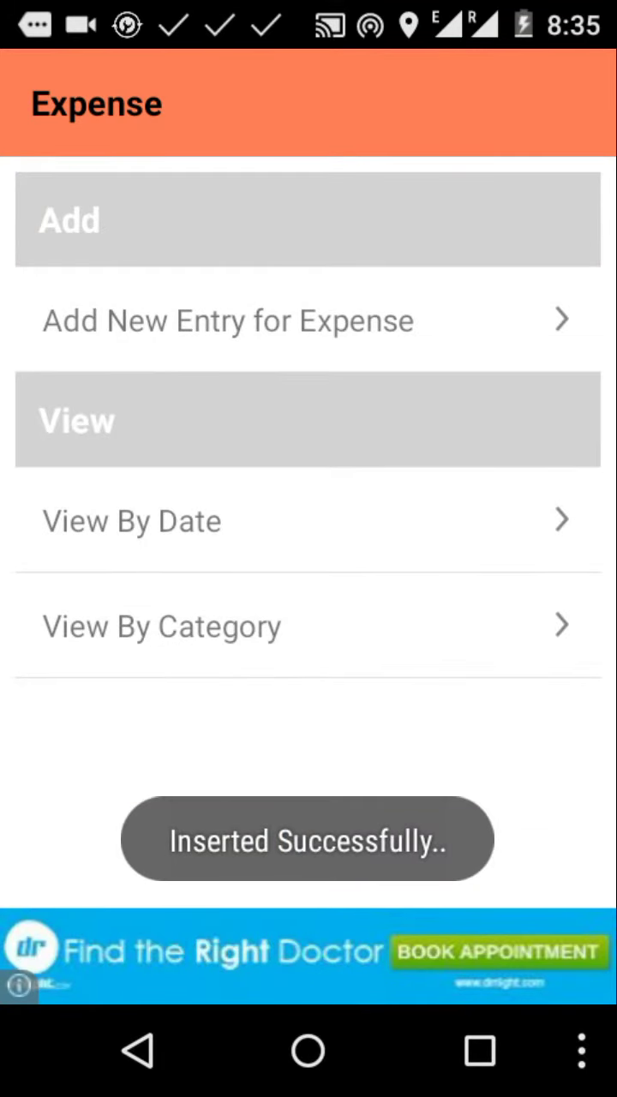
{"action": "left_click", "coordinate": [132, 520]}
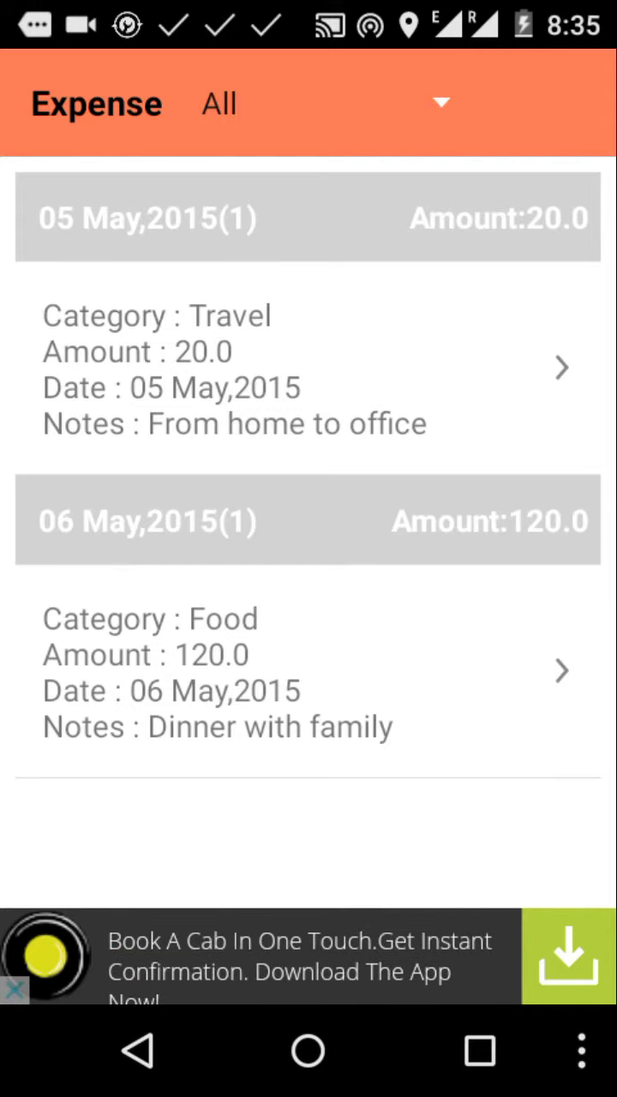
{"action": "left_click", "coordinate": [150, 1078]}
{"action": "left_click", "coordinate": [391, 625]}
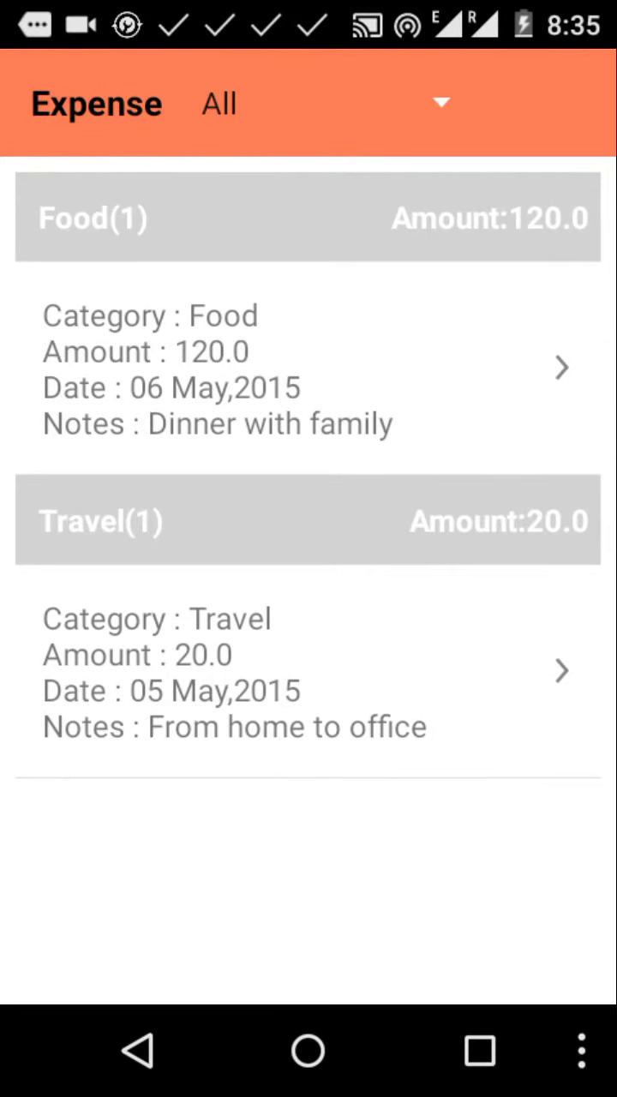
{"action": "left_click", "coordinate": [472, 209]}
{"action": "left_click", "coordinate": [488, 330]}
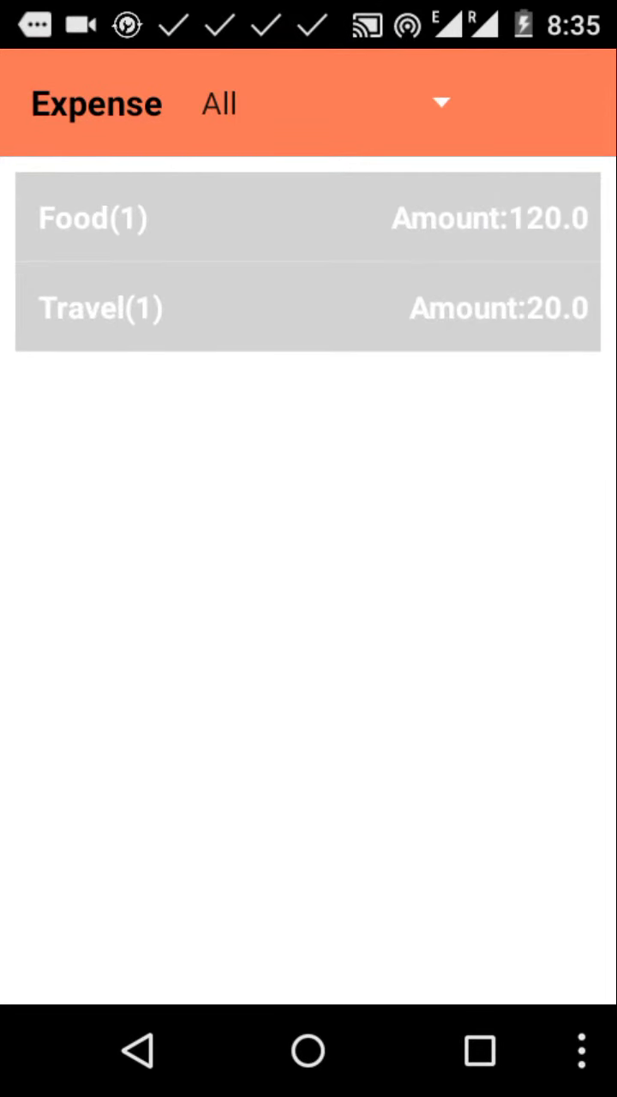
{"action": "left_click", "coordinate": [413, 327]}
{"action": "left_click", "coordinate": [440, 228]}
{"action": "left_click", "coordinate": [387, 101]}
{"action": "left_click", "coordinate": [368, 218]}
{"action": "left_click", "coordinate": [391, 115]}
{"action": "left_click", "coordinate": [390, 137]}
{"action": "left_click", "coordinate": [394, 105]}
{"action": "left_click", "coordinate": [380, 224]}
{"action": "left_click", "coordinate": [368, 106]}
{"action": "left_click", "coordinate": [391, 181]}
{"action": "left_click", "coordinate": [385, 103]}
{"action": "left_click", "coordinate": [300, 107]}
{"action": "left_click", "coordinate": [137, 1049]}
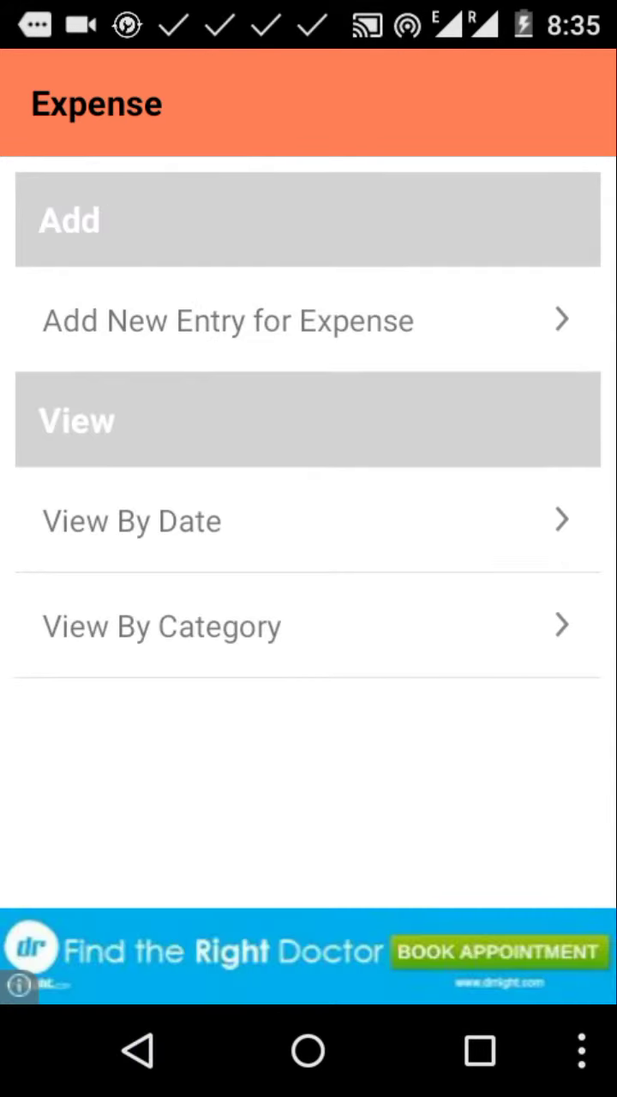
Step: Start a new expense with category 'Food' and amount 15
{"action": "left_click", "coordinate": [397, 284]}
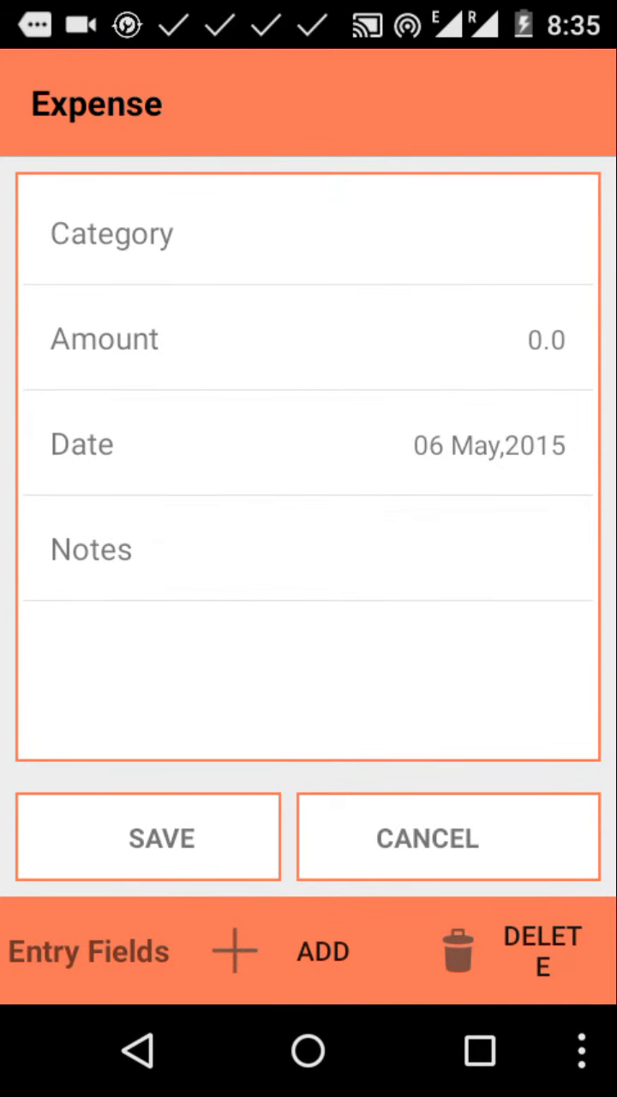
{"action": "left_click", "coordinate": [454, 233]}
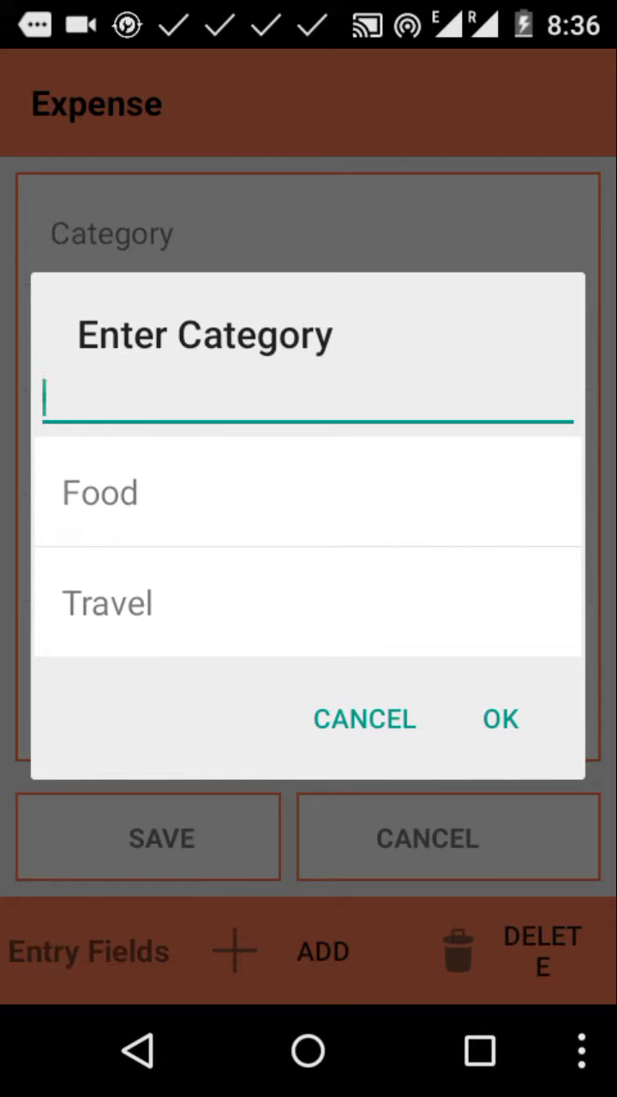
{"action": "left_click", "coordinate": [304, 510]}
{"action": "left_click", "coordinate": [570, 359]}
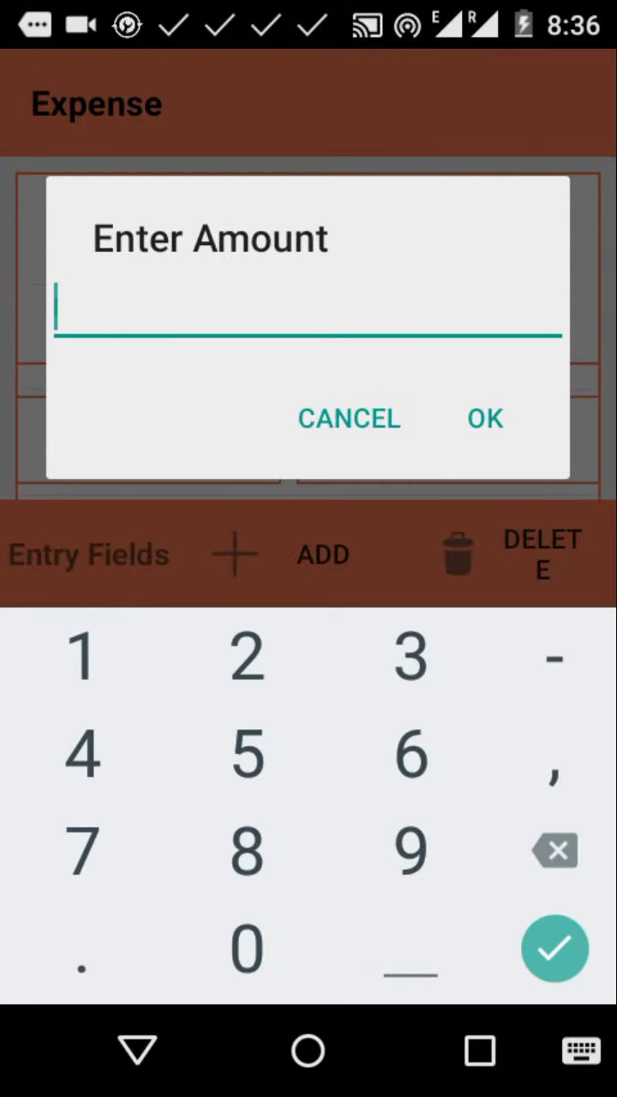
{"action": "type", "text": "15"}
{"action": "left_click", "coordinate": [518, 429]}
Step: Set the expense date to 30 Apr 2015
{"action": "left_click", "coordinate": [514, 471]}
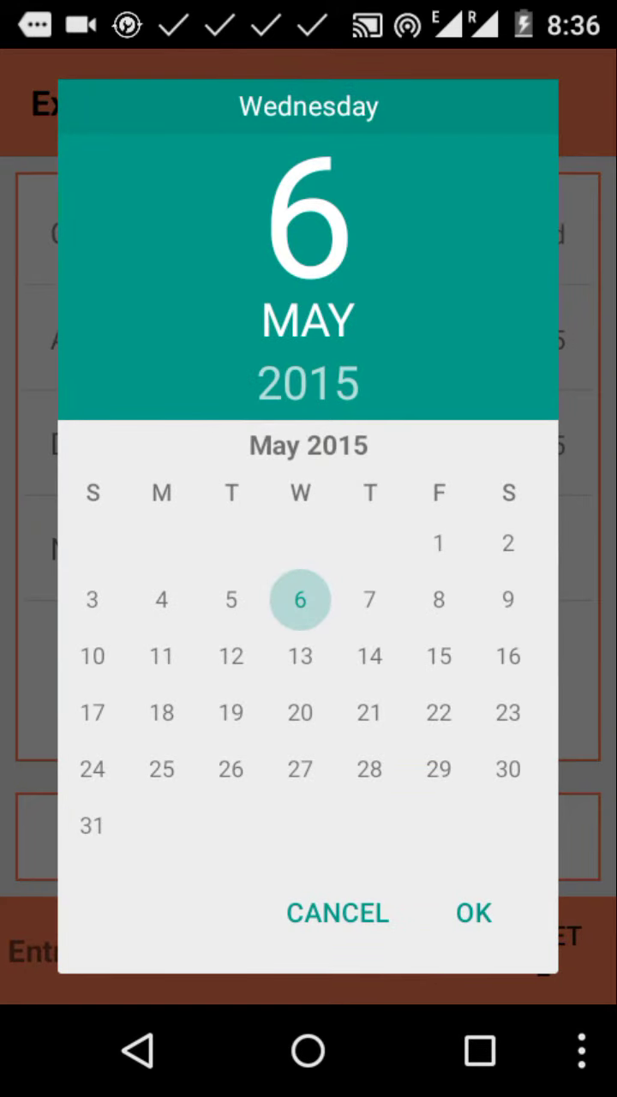
{"action": "left_click_drag", "start_coordinate": [368, 565], "coordinate": [368, 789]}
{"action": "left_click", "coordinate": [377, 775]}
{"action": "left_click", "coordinate": [479, 913]}
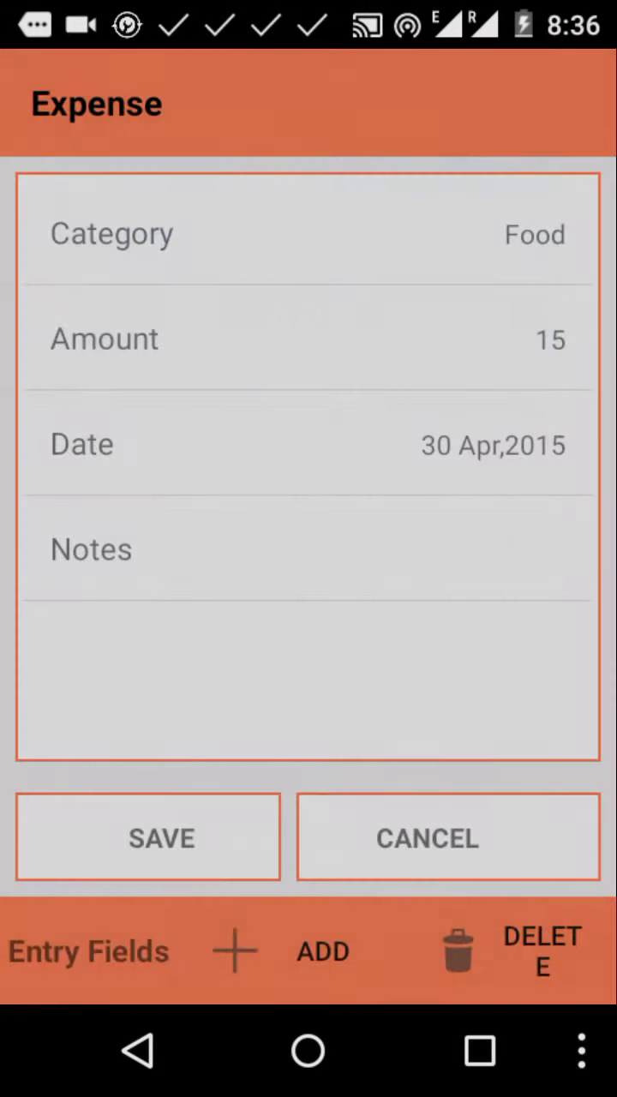
Step: Add the note 'Soup' and save the expense
{"action": "left_click", "coordinate": [506, 577]}
{"action": "left_click", "coordinate": [320, 515]}
{"action": "type", "text": "S"}
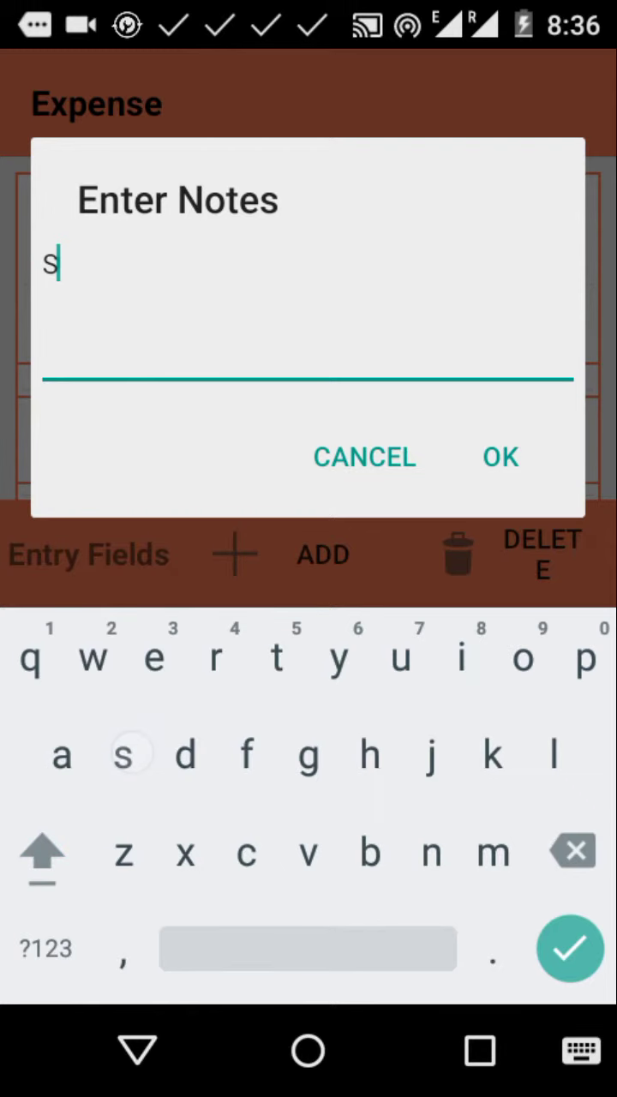
{"action": "type", "text": "oup"}
{"action": "left_click", "coordinate": [501, 456]}
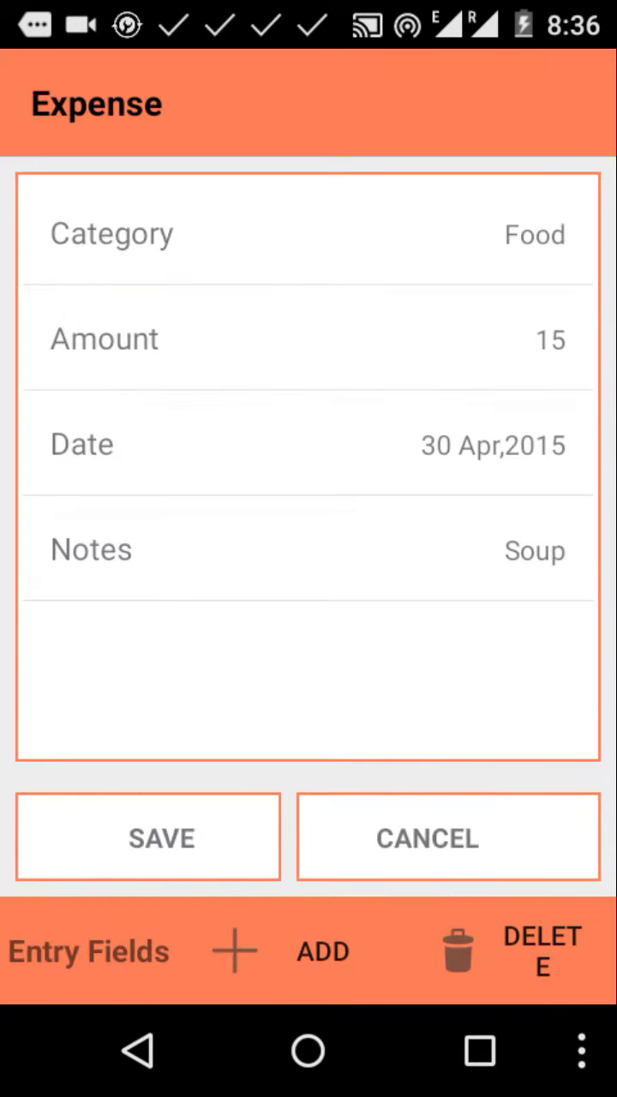
{"action": "left_click", "coordinate": [161, 837]}
{"action": "left_click", "coordinate": [394, 557]}
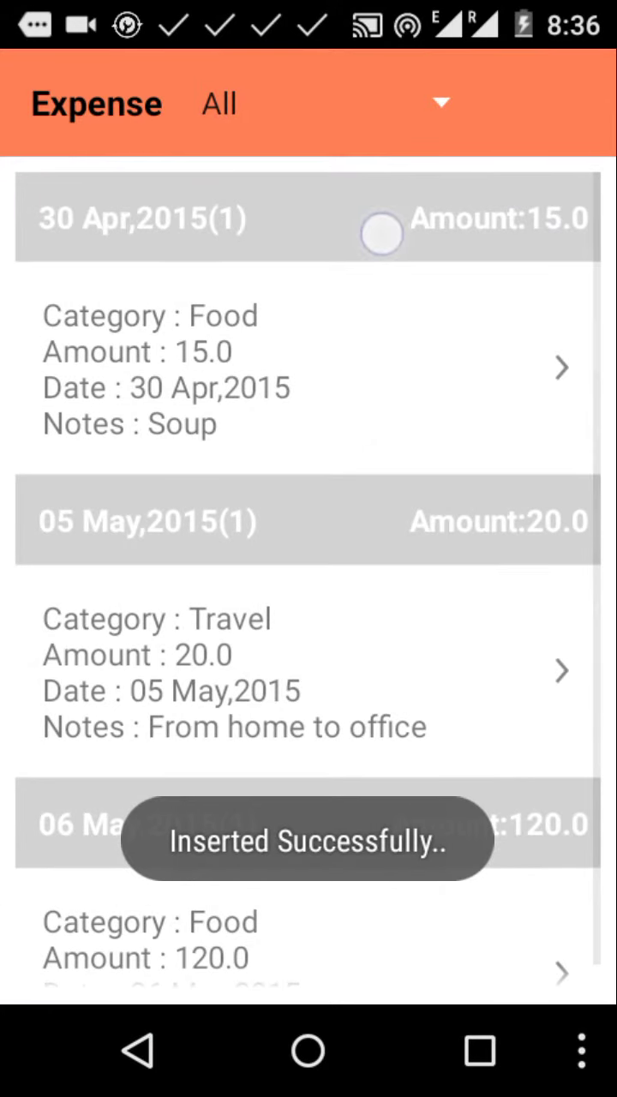
{"action": "left_click", "coordinate": [381, 233]}
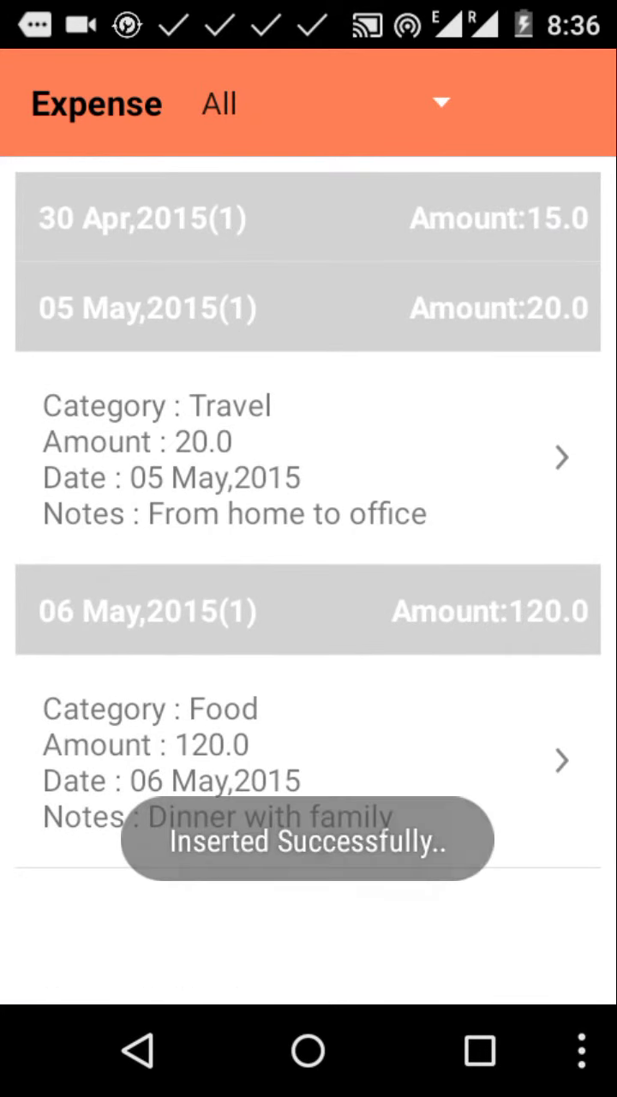
{"action": "left_click", "coordinate": [325, 316]}
{"action": "left_click", "coordinate": [321, 416]}
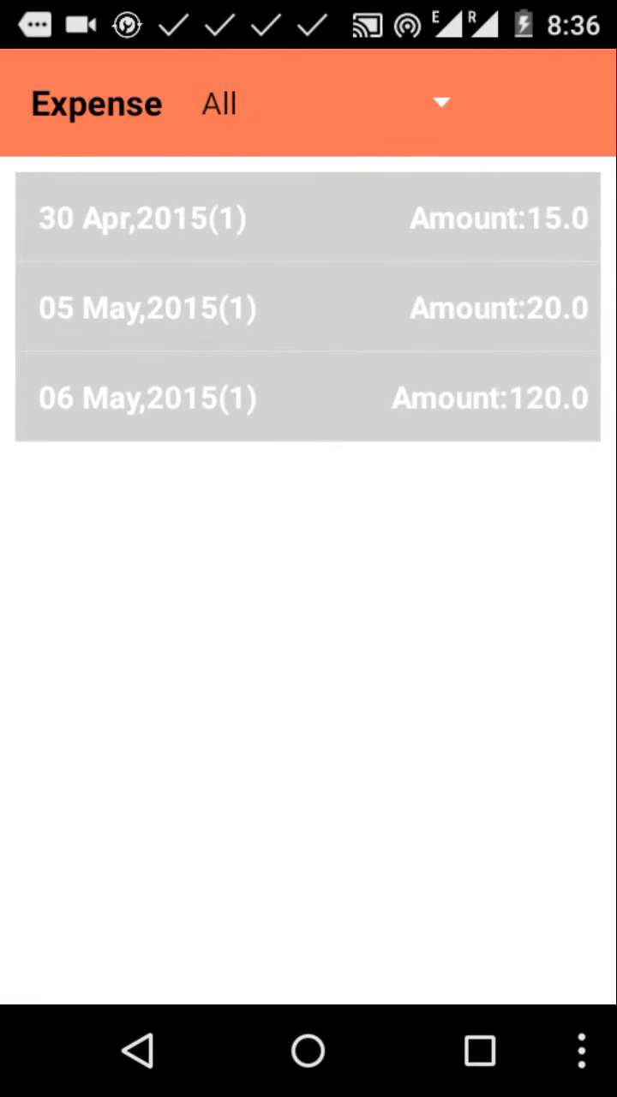
{"action": "left_click", "coordinate": [330, 110]}
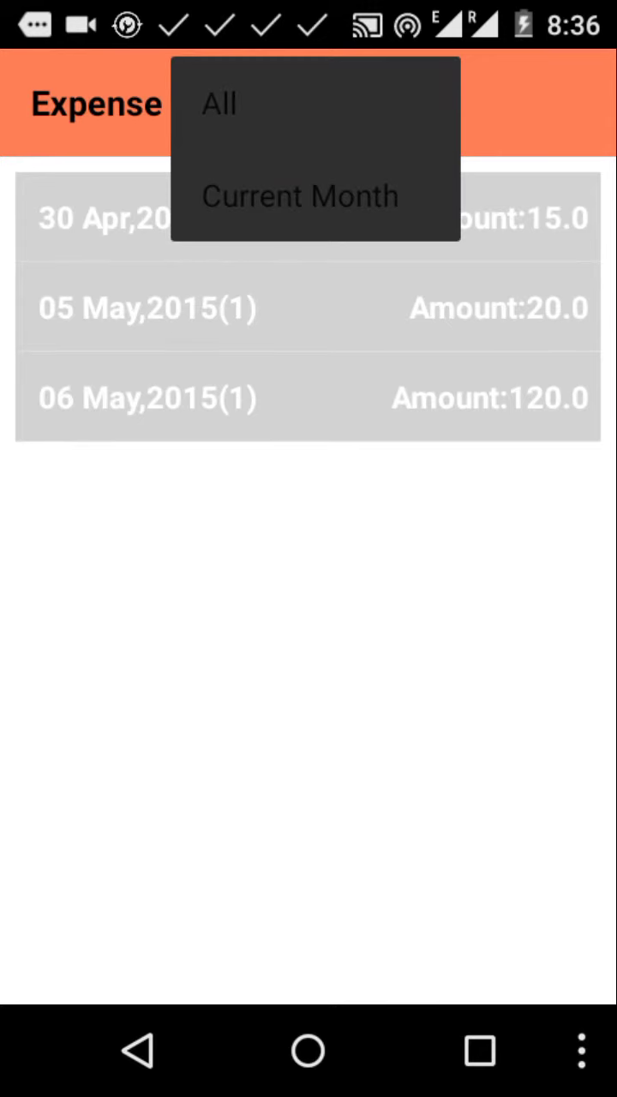
{"action": "left_click", "coordinate": [360, 189]}
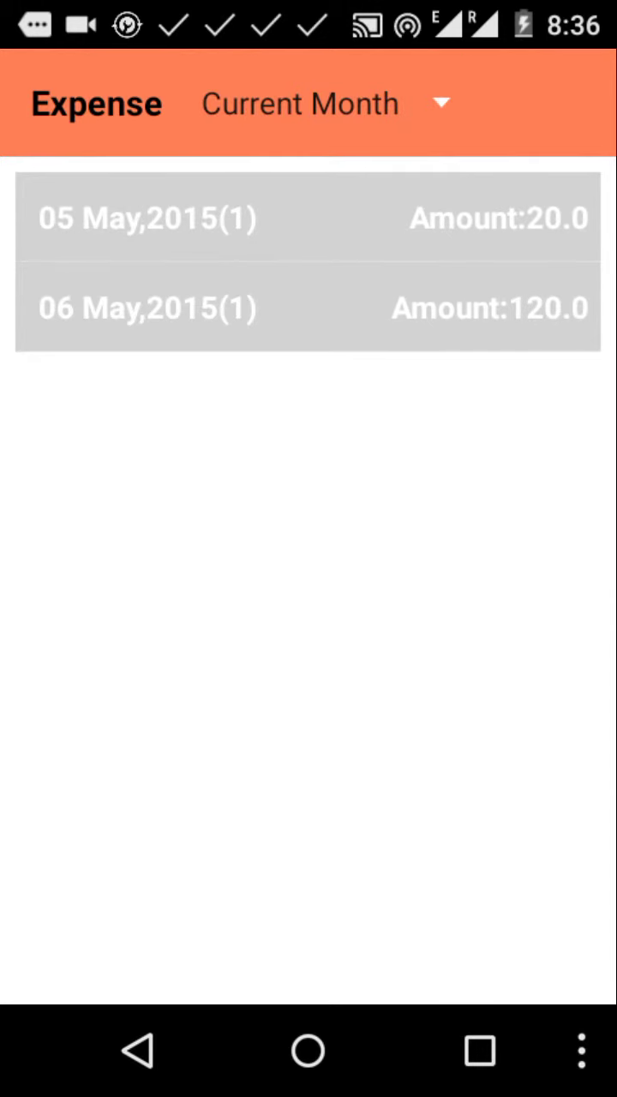
{"action": "left_click", "coordinate": [348, 129]}
{"action": "left_click", "coordinate": [367, 88]}
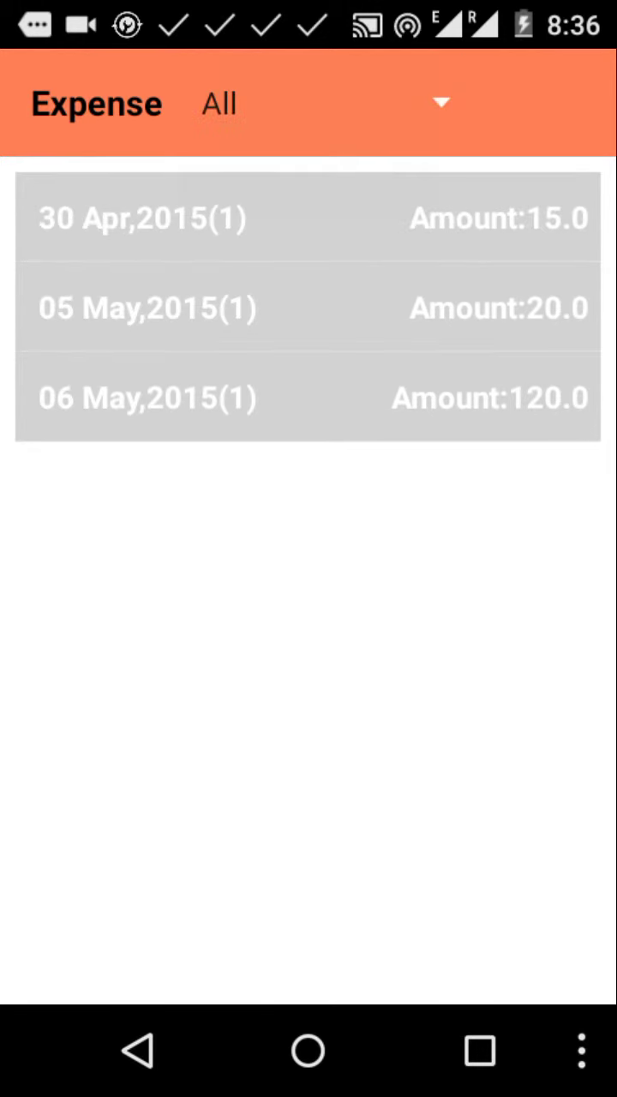
{"action": "left_click", "coordinate": [365, 228]}
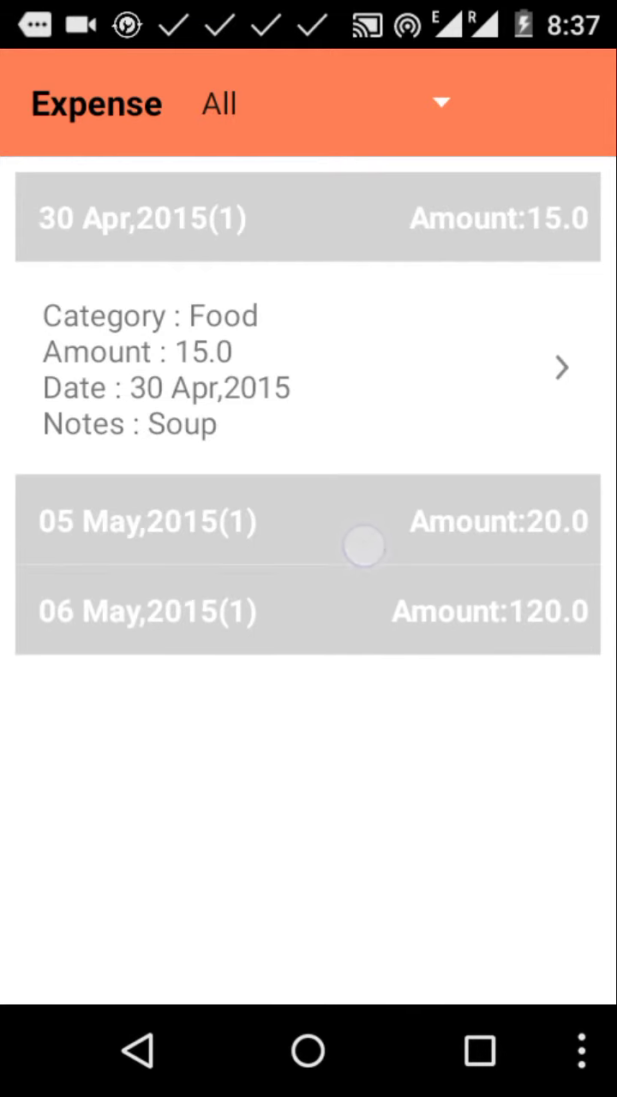
{"action": "left_click", "coordinate": [364, 546]}
{"action": "left_click", "coordinate": [367, 839]}
{"action": "scroll", "coordinate": [356, 514], "scroll_direction": "down", "scroll_amount": 2}
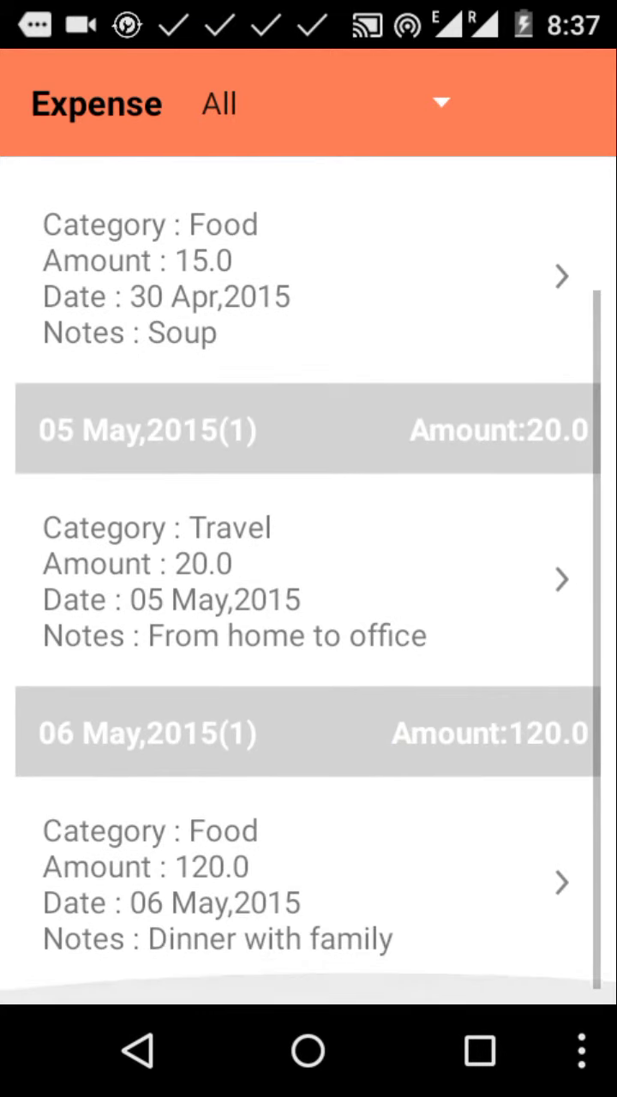
{"action": "left_click", "coordinate": [450, 585]}
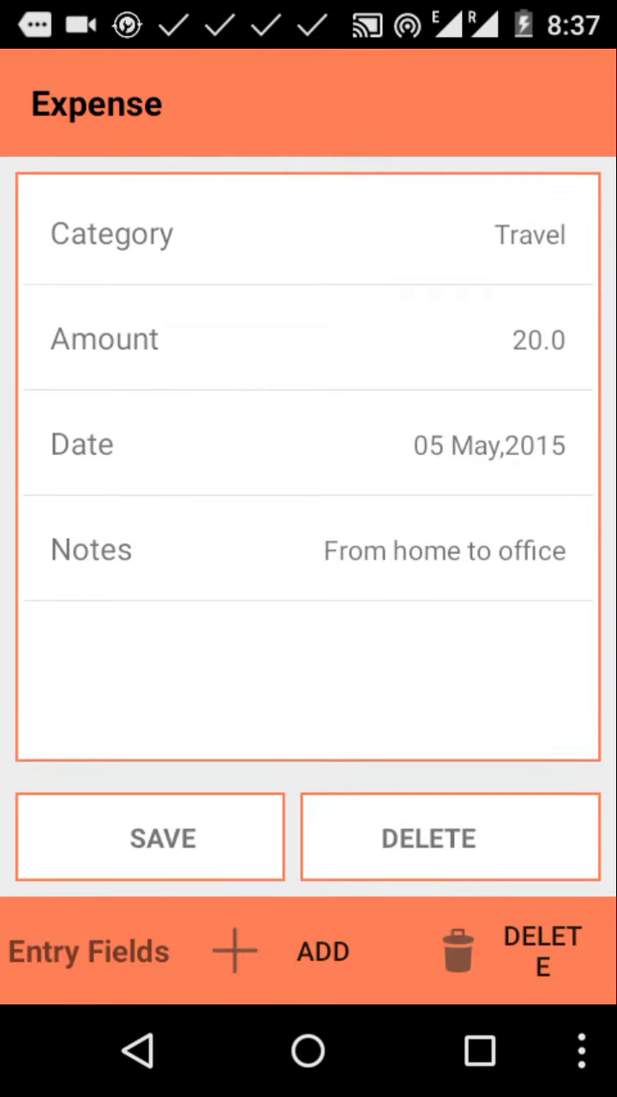
{"action": "left_click", "coordinate": [137, 1051]}
{"action": "left_click", "coordinate": [139, 1067]}
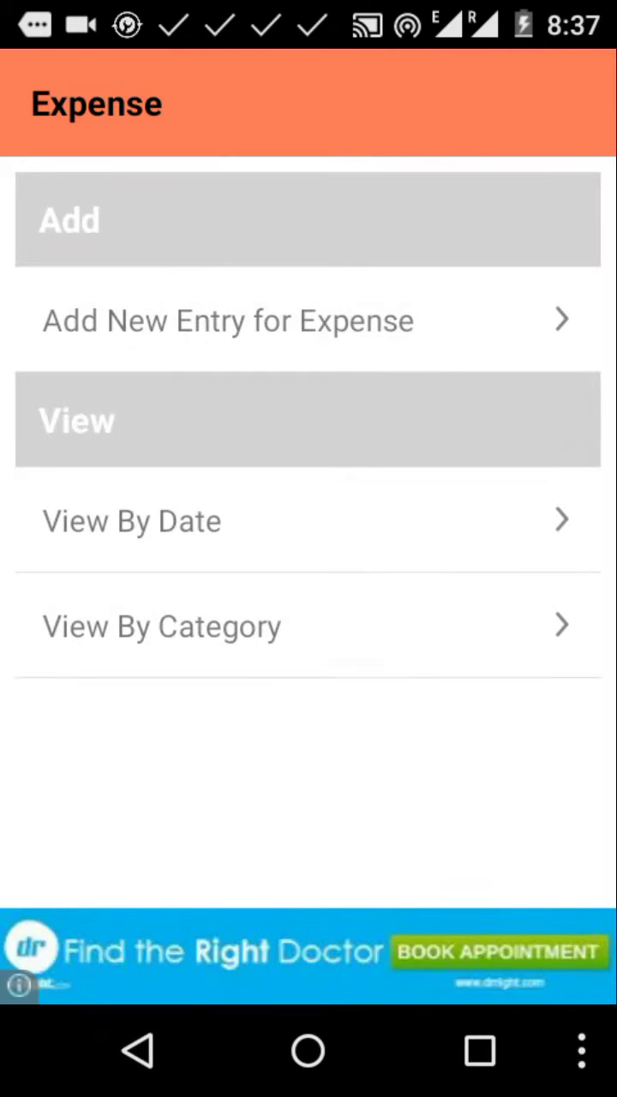
{"action": "left_click", "coordinate": [433, 657]}
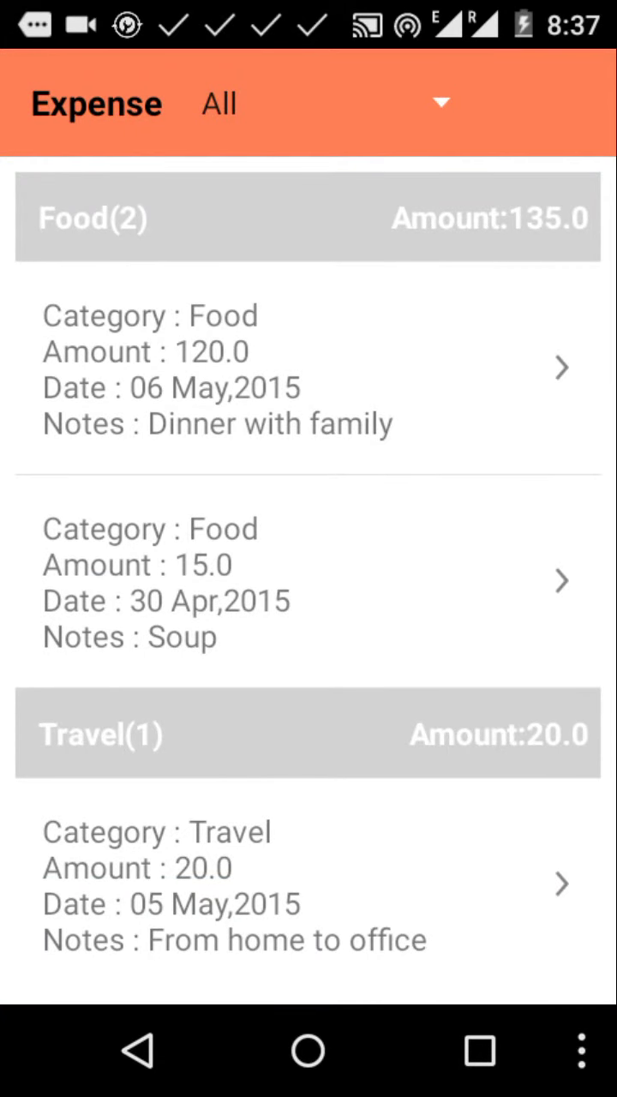
{"action": "left_click", "coordinate": [509, 240]}
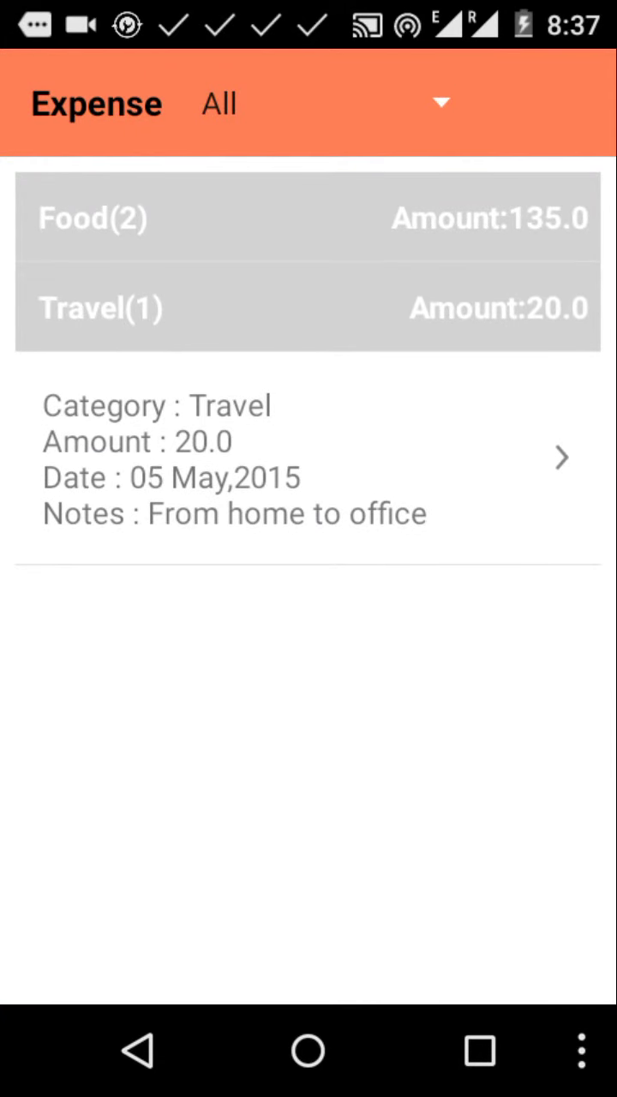
{"action": "left_click", "coordinate": [534, 312]}
{"action": "left_click", "coordinate": [458, 318]}
{"action": "left_click", "coordinate": [405, 218]}
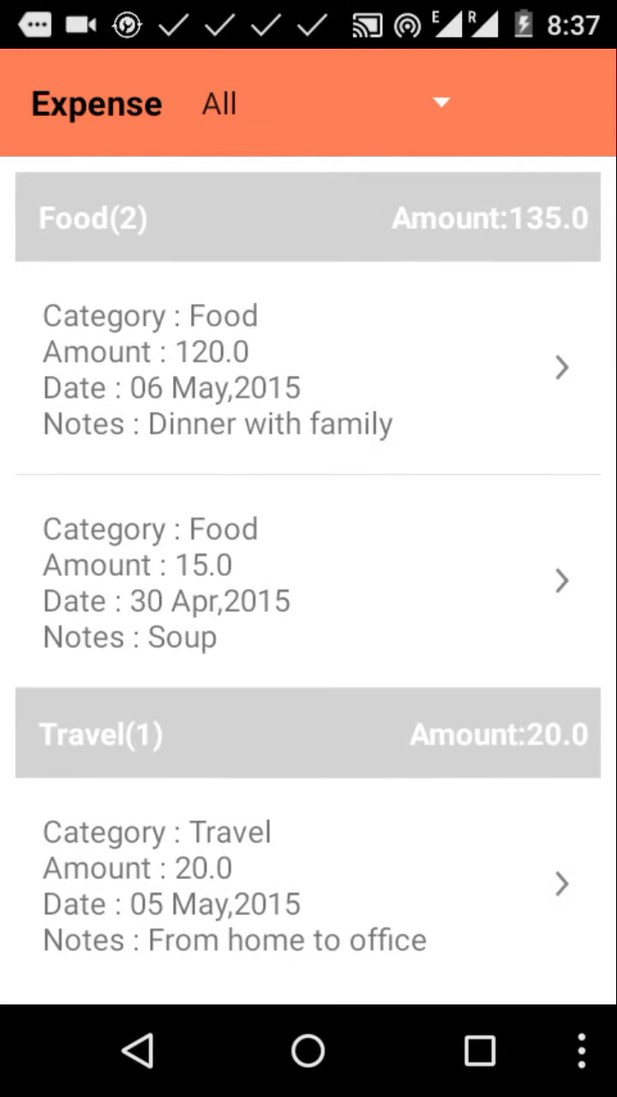
{"action": "left_click", "coordinate": [138, 1051]}
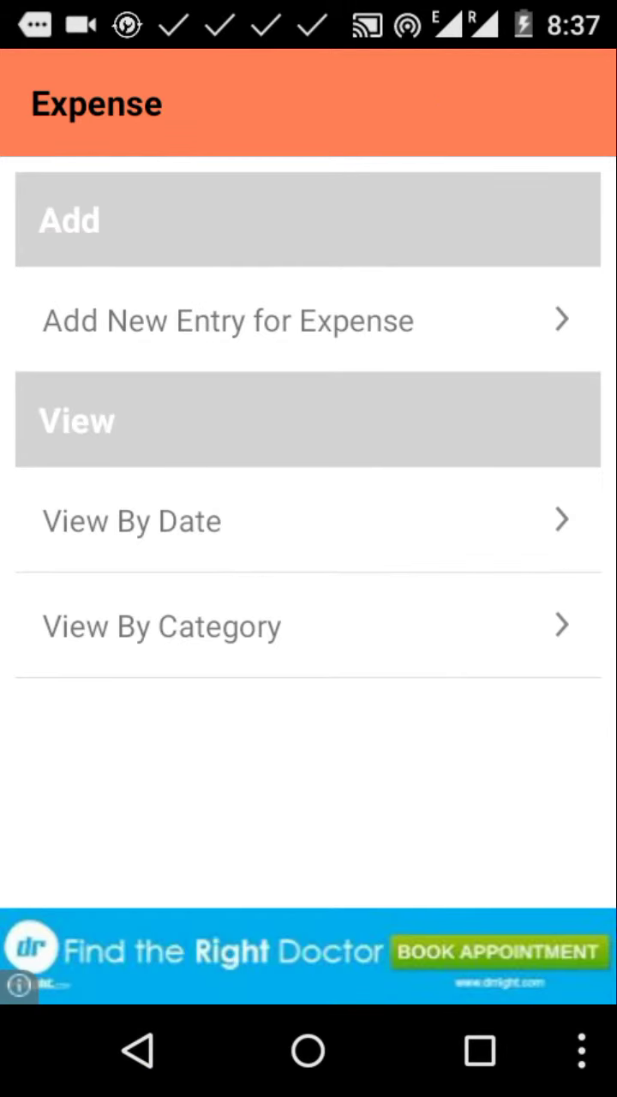
Step: Return to the tracker list and create a tracker named 'Smoking'
{"action": "left_click", "coordinate": [138, 1050]}
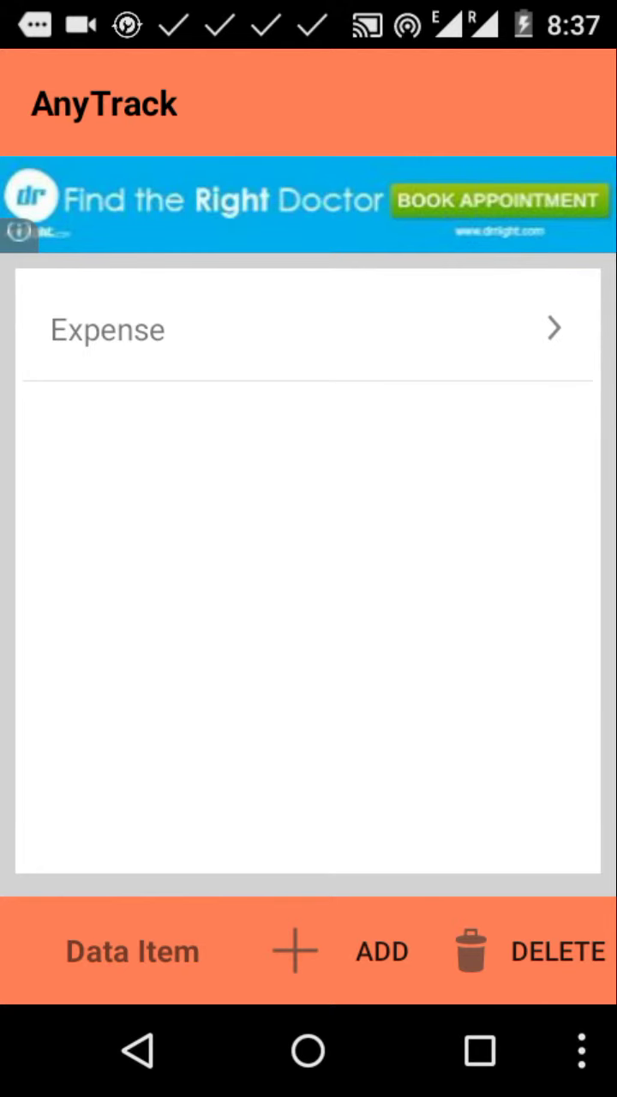
{"action": "left_click", "coordinate": [352, 955]}
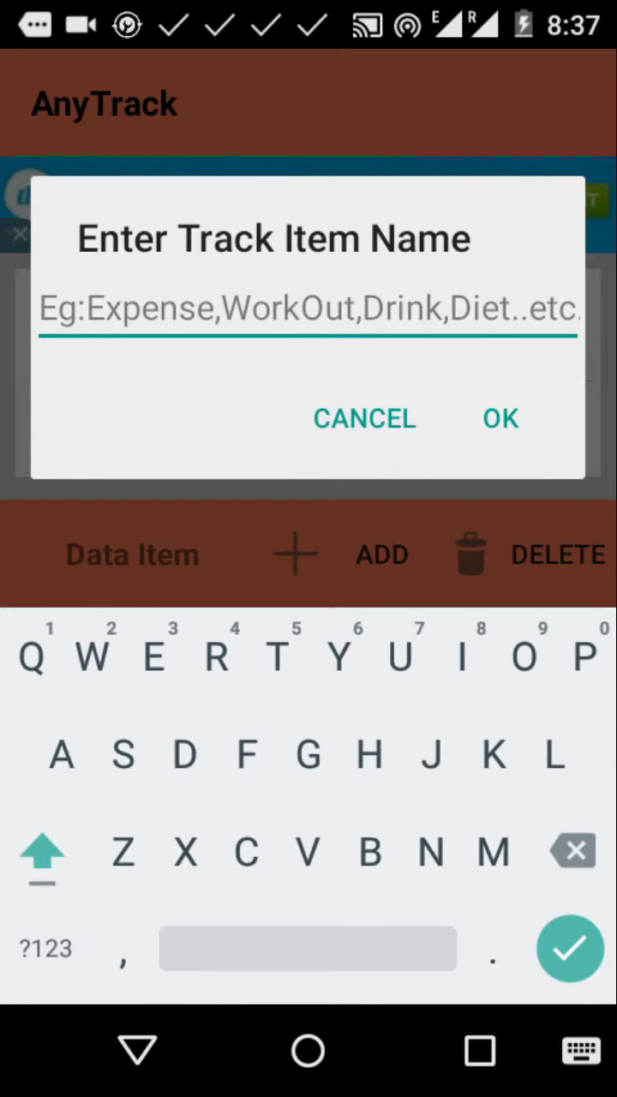
{"action": "left_click", "coordinate": [141, 763]}
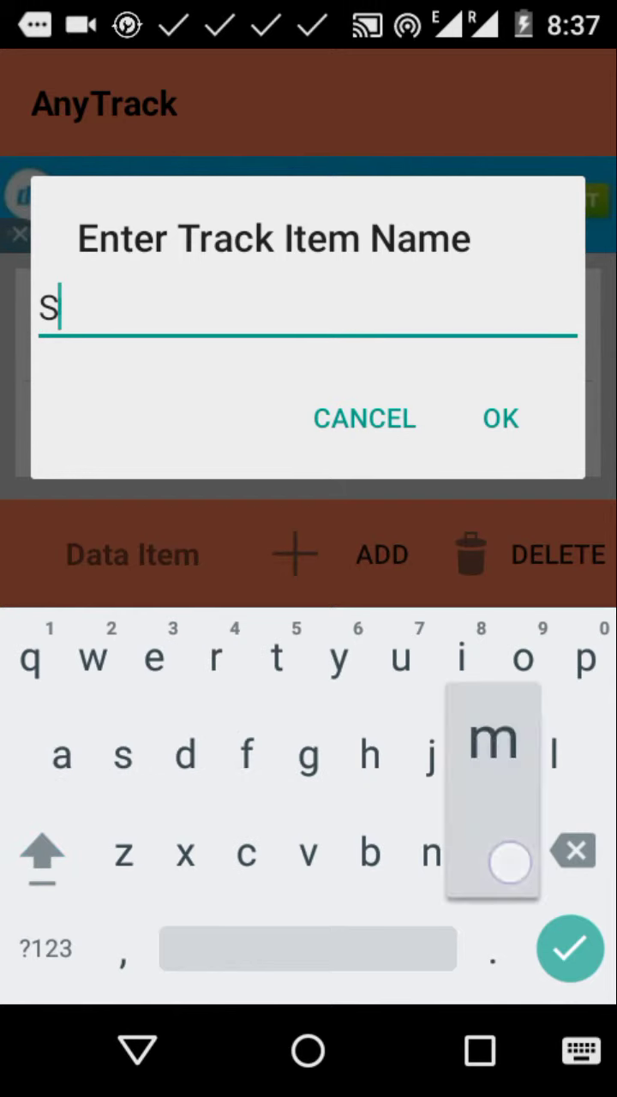
{"action": "type", "text": "moking"}
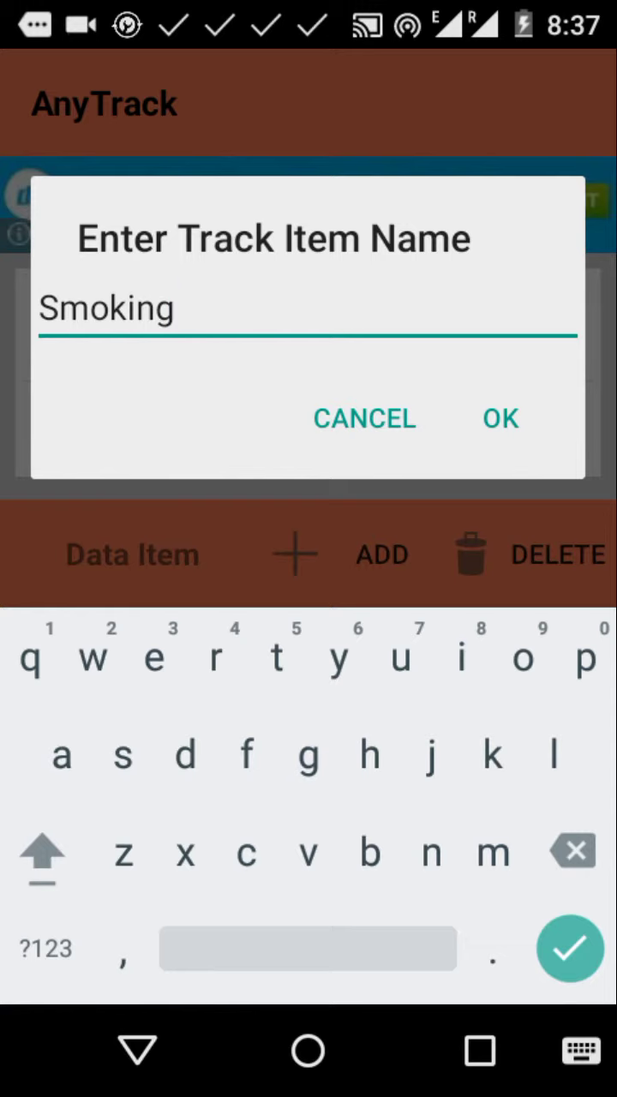
{"action": "left_click", "coordinate": [500, 418]}
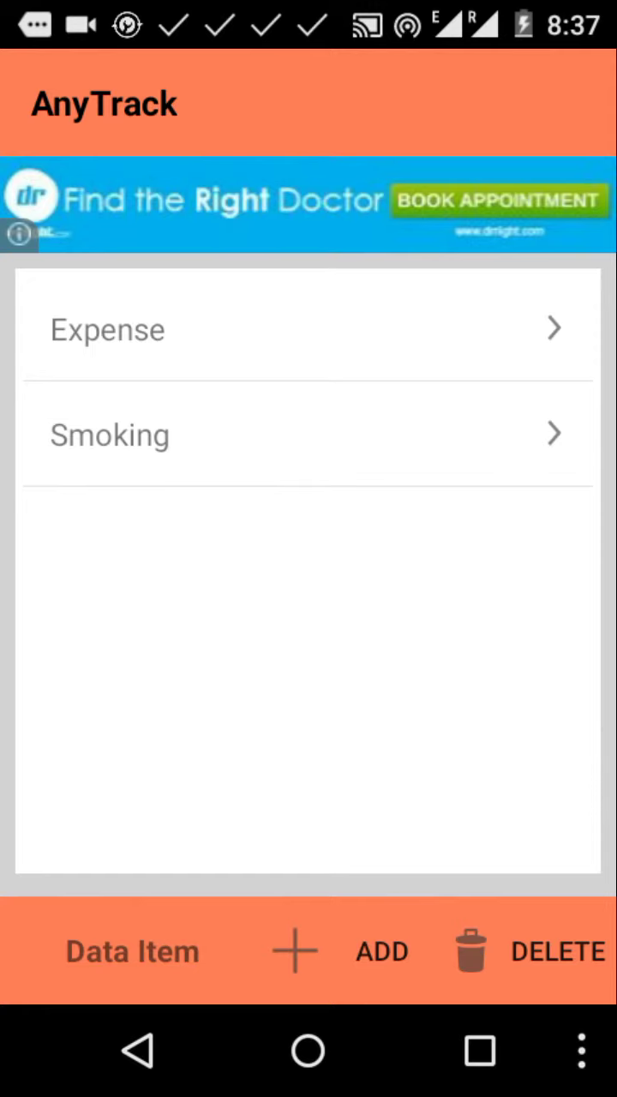
Step: Add a Number field named Count to the Smoking entry form
{"action": "left_click", "coordinate": [477, 453]}
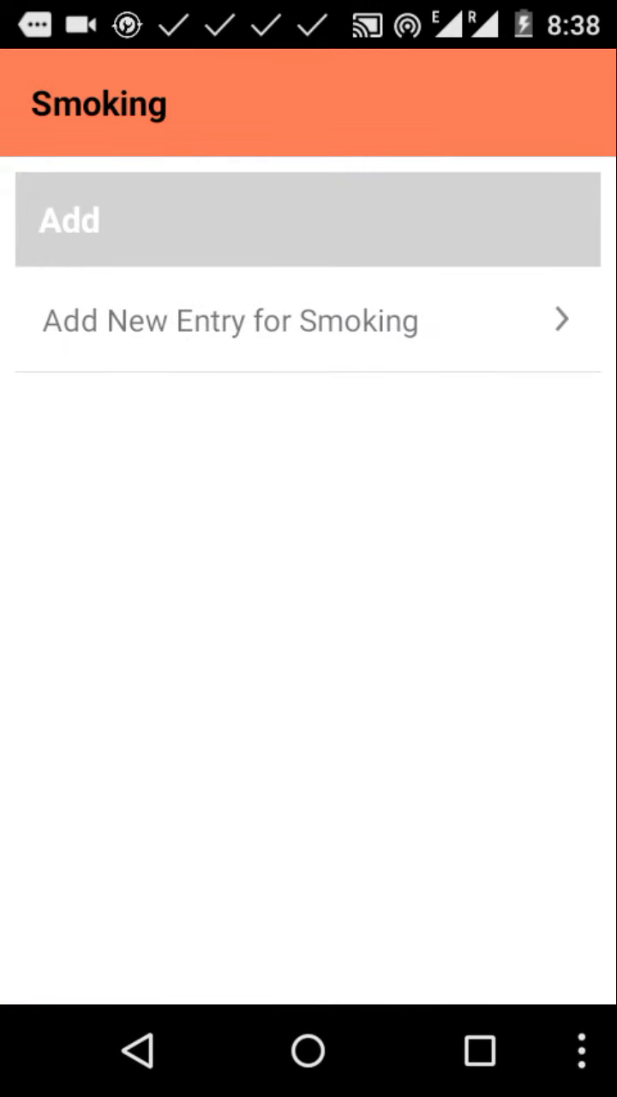
{"action": "left_click", "coordinate": [505, 340]}
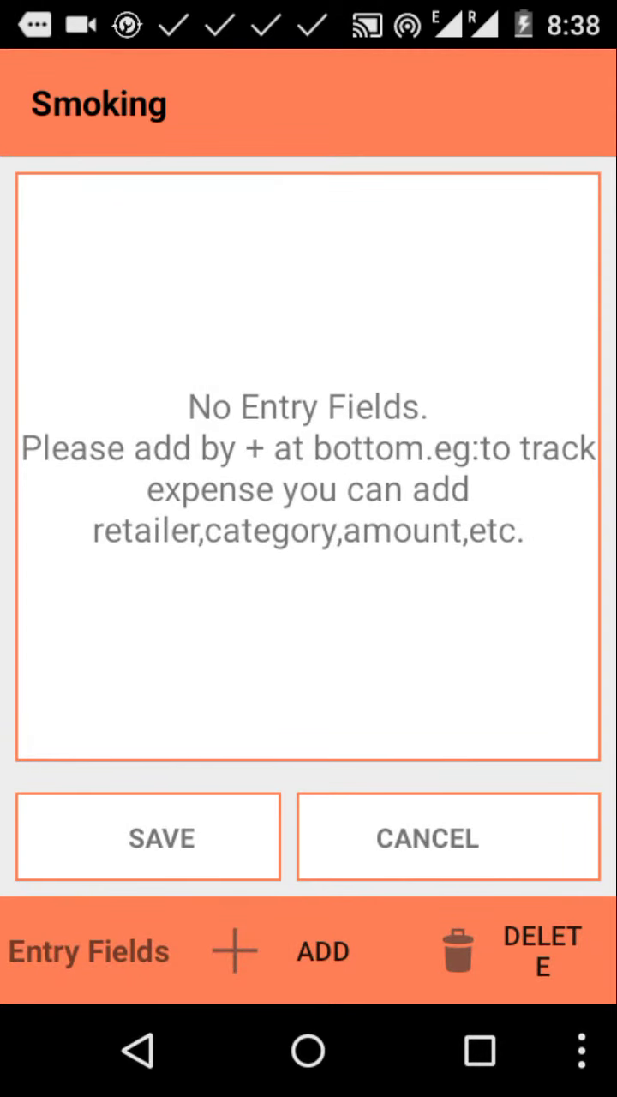
{"action": "left_click", "coordinate": [319, 960]}
{"action": "left_click", "coordinate": [372, 456]}
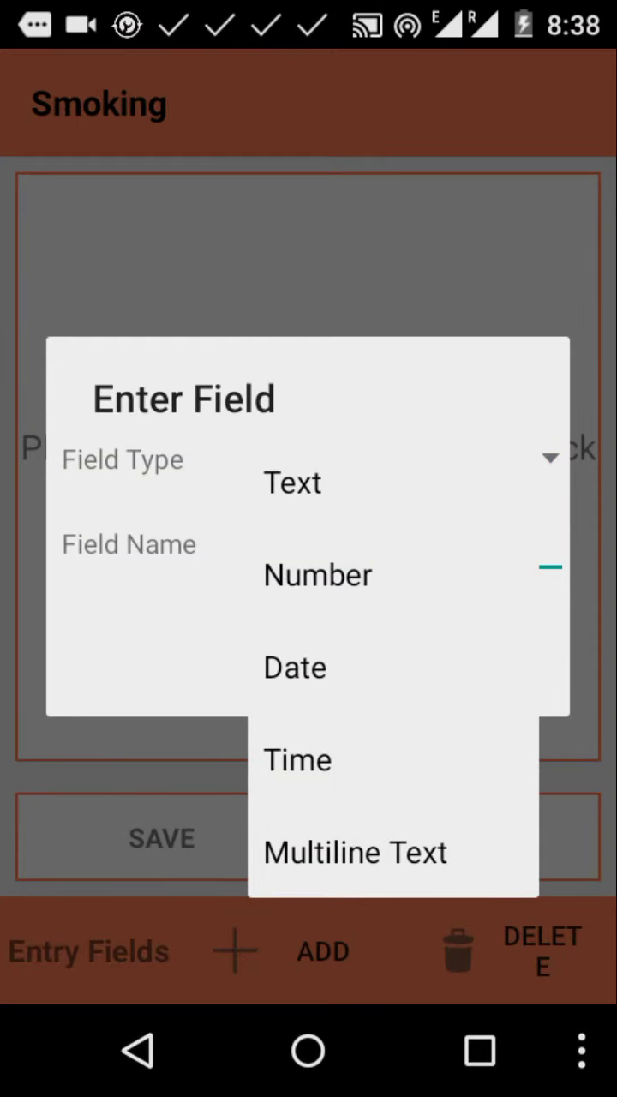
{"action": "left_click", "coordinate": [436, 474]}
{"action": "left_click", "coordinate": [438, 541]}
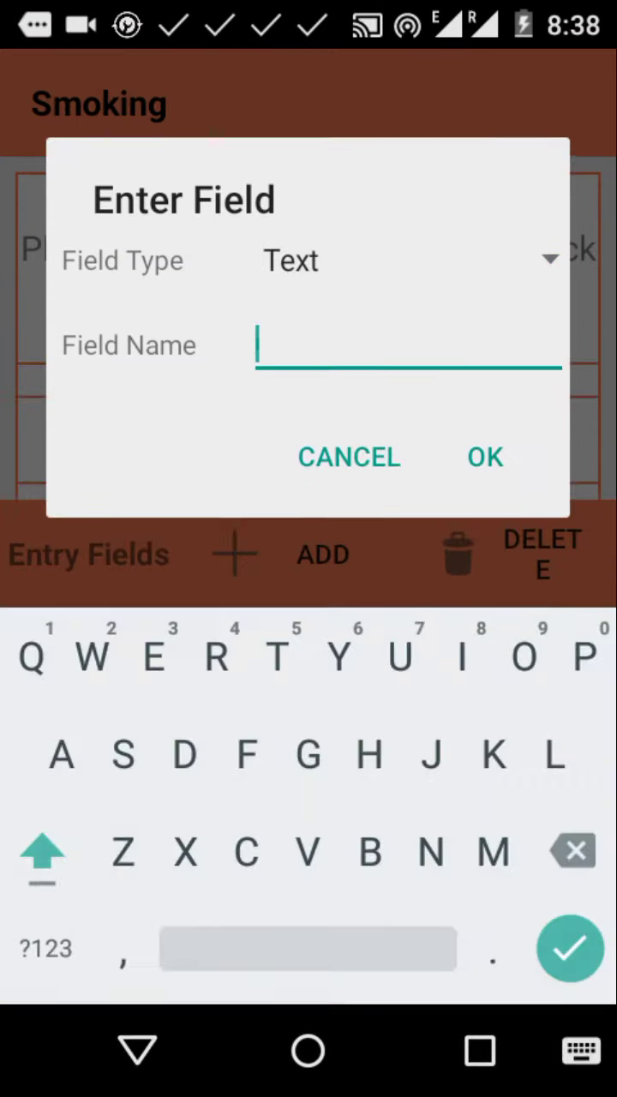
{"action": "left_click", "coordinate": [496, 261]}
{"action": "left_click", "coordinate": [457, 372]}
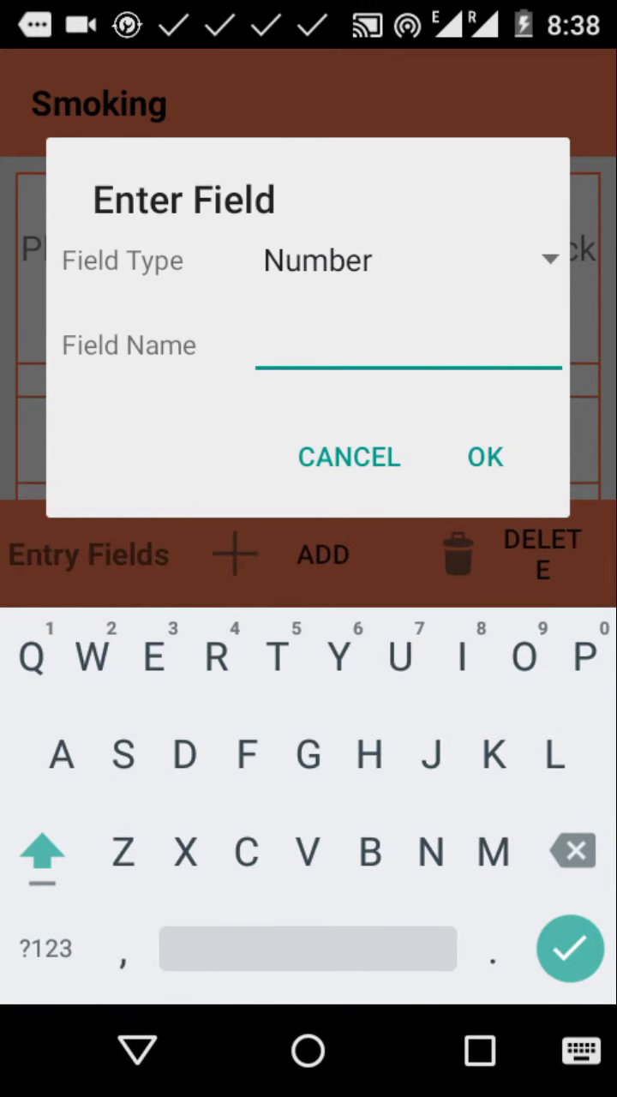
{"action": "type", "text": "Count"}
{"action": "left_click", "coordinate": [502, 457]}
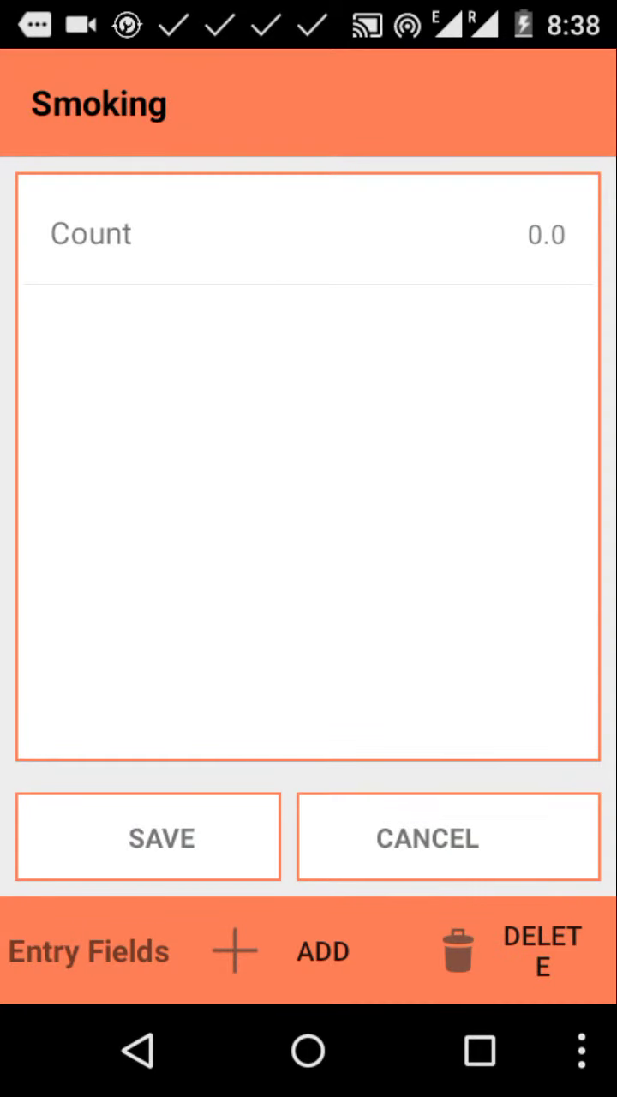
Step: Add a Text field named Brand to the entry form
{"action": "left_click", "coordinate": [328, 953]}
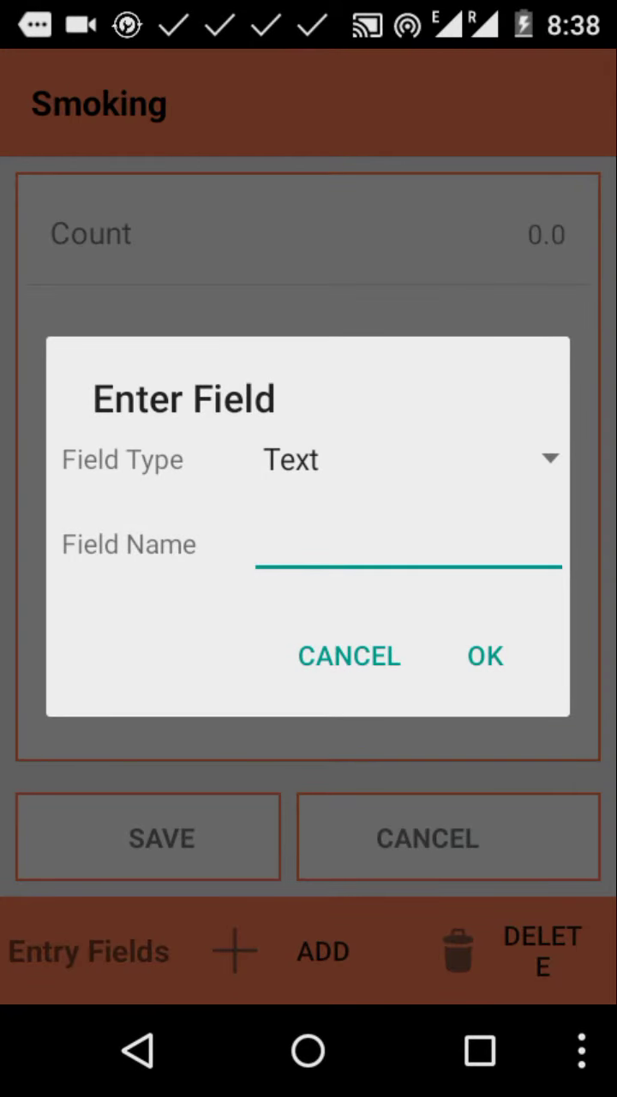
{"action": "left_click", "coordinate": [408, 470]}
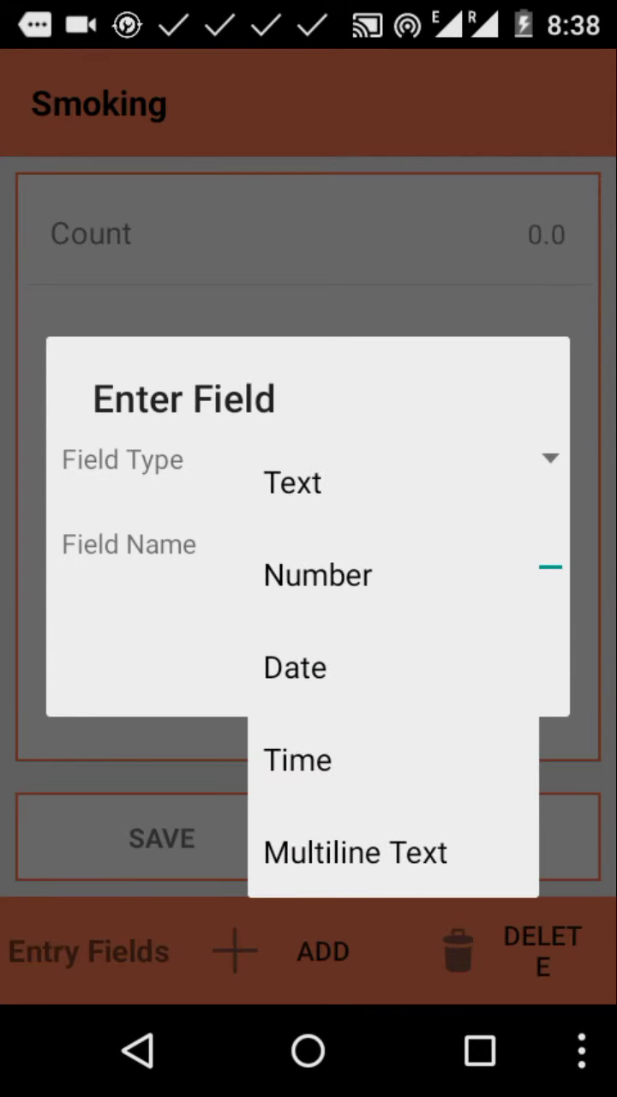
{"action": "left_click", "coordinate": [411, 596]}
{"action": "left_click", "coordinate": [442, 459]}
{"action": "left_click", "coordinate": [402, 480]}
{"action": "left_click", "coordinate": [411, 544]}
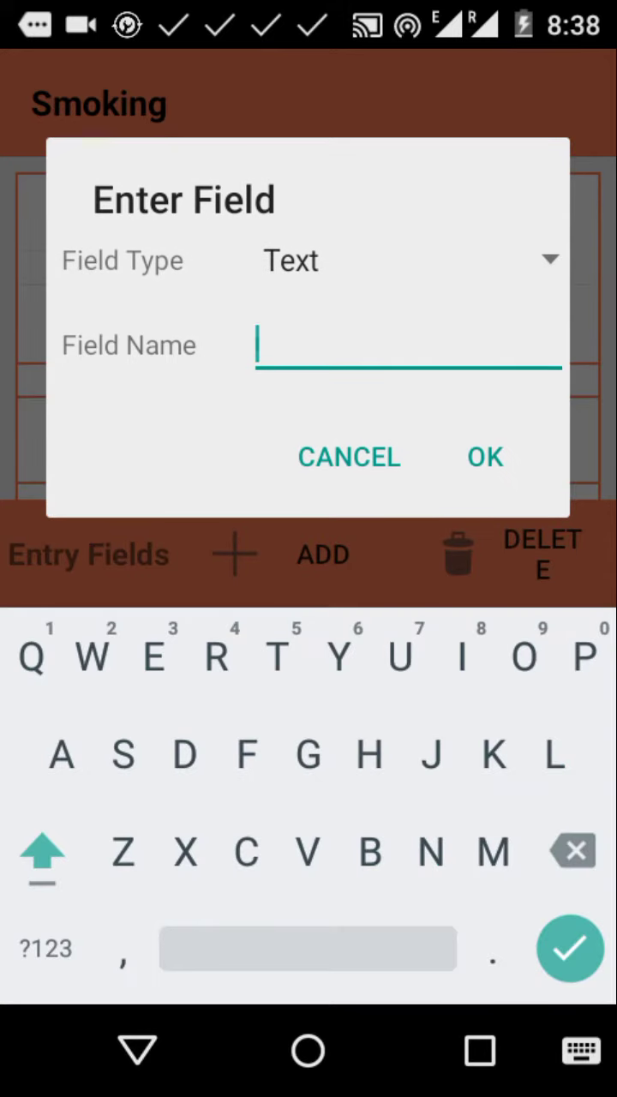
{"action": "type", "text": "Br"}
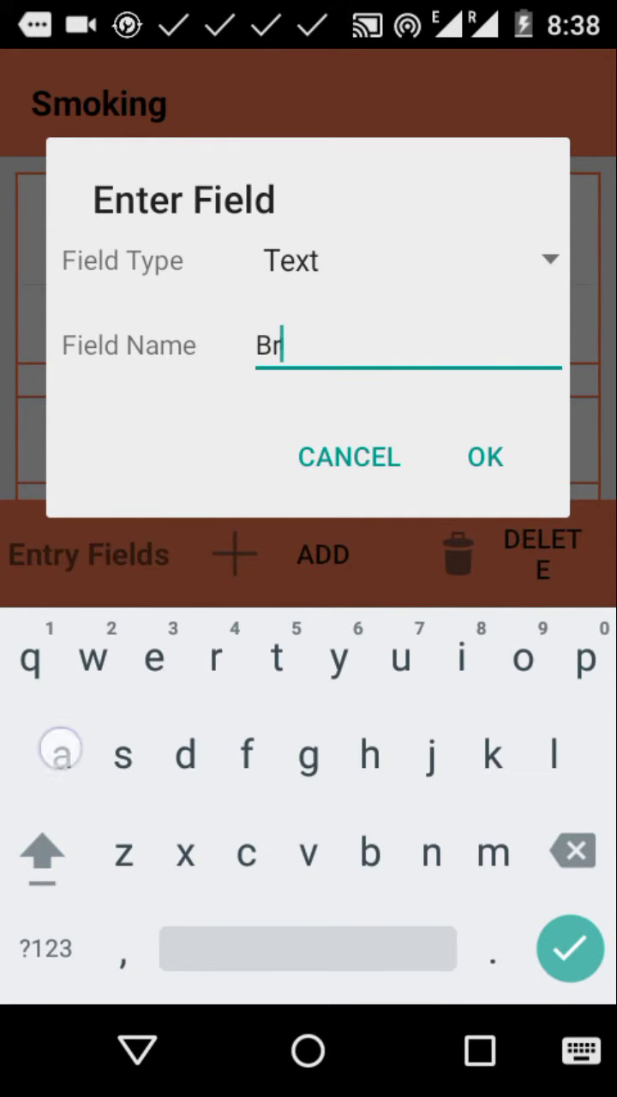
{"action": "type", "text": "and"}
{"action": "left_click", "coordinate": [486, 458]}
Step: Add a Date-type field named Date to the entry form
{"action": "left_click", "coordinate": [326, 956]}
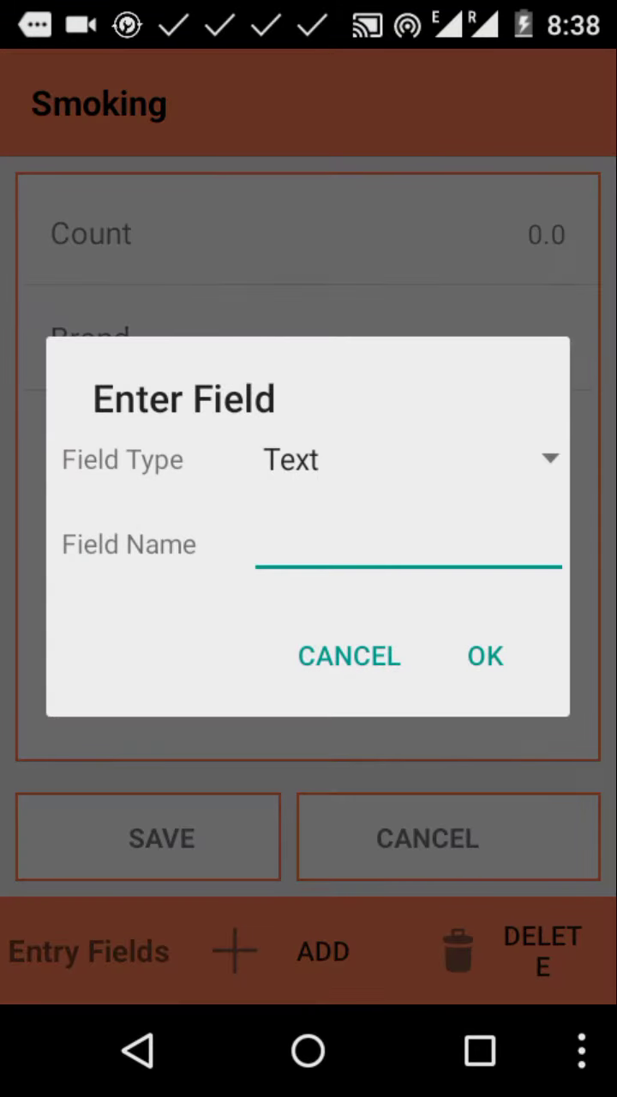
{"action": "left_click", "coordinate": [429, 470]}
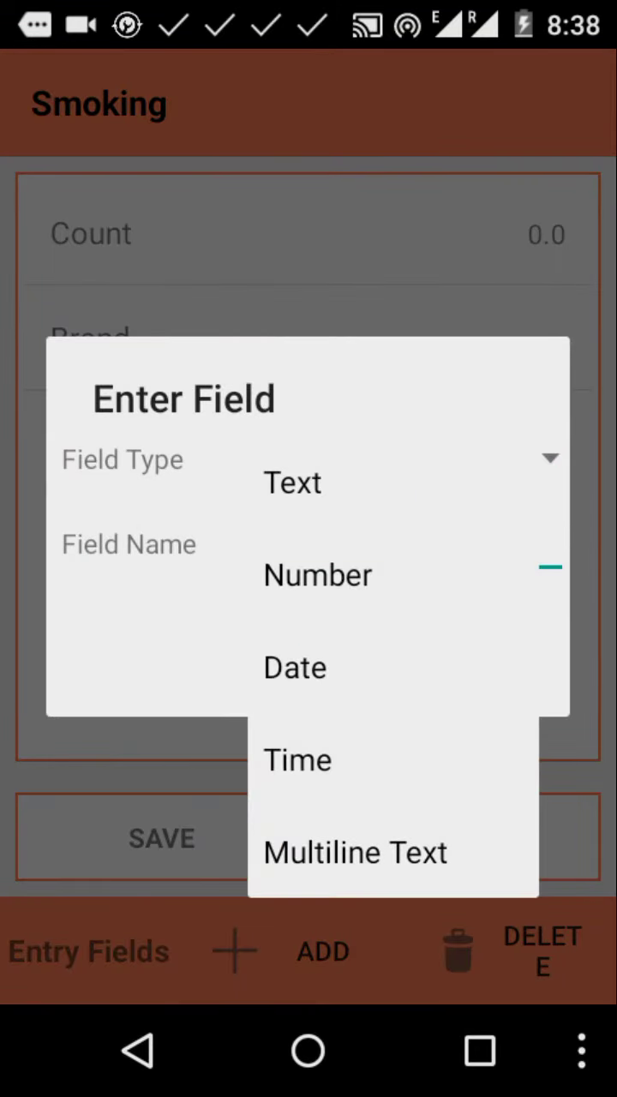
{"action": "left_click", "coordinate": [428, 673]}
{"action": "left_click", "coordinate": [338, 546]}
{"action": "type", "text": "Day"}
{"action": "key", "text": "BackSpace"}
{"action": "type", "text": "te"}
{"action": "left_click", "coordinate": [501, 476]}
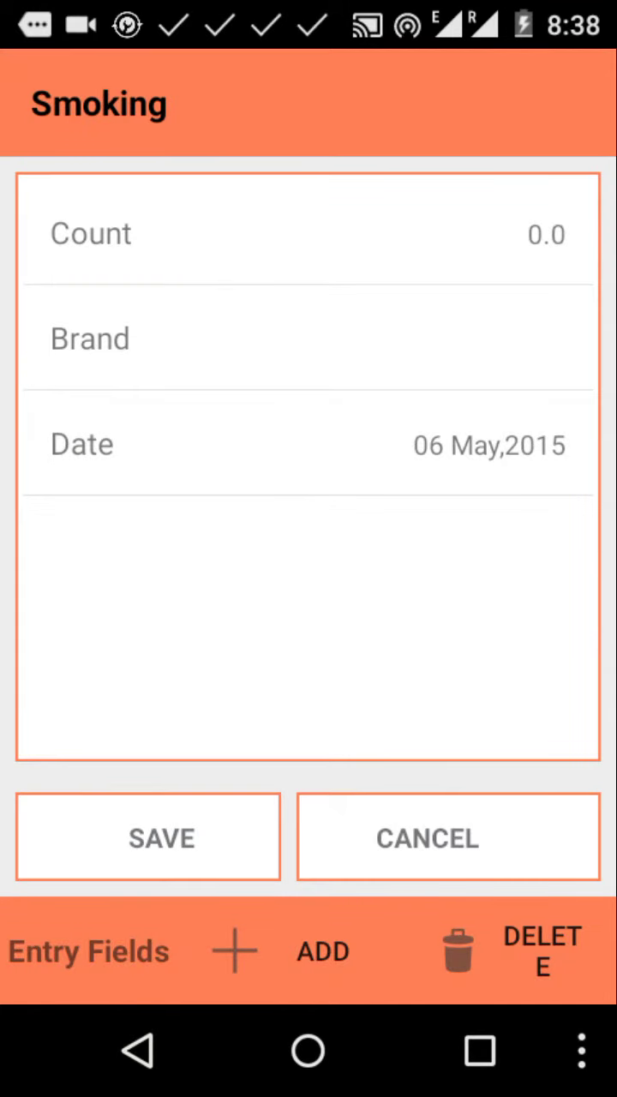
Step: Leave the entry without a count, check the by-date view, and return to the Smoking menu
{"action": "left_click", "coordinate": [570, 231]}
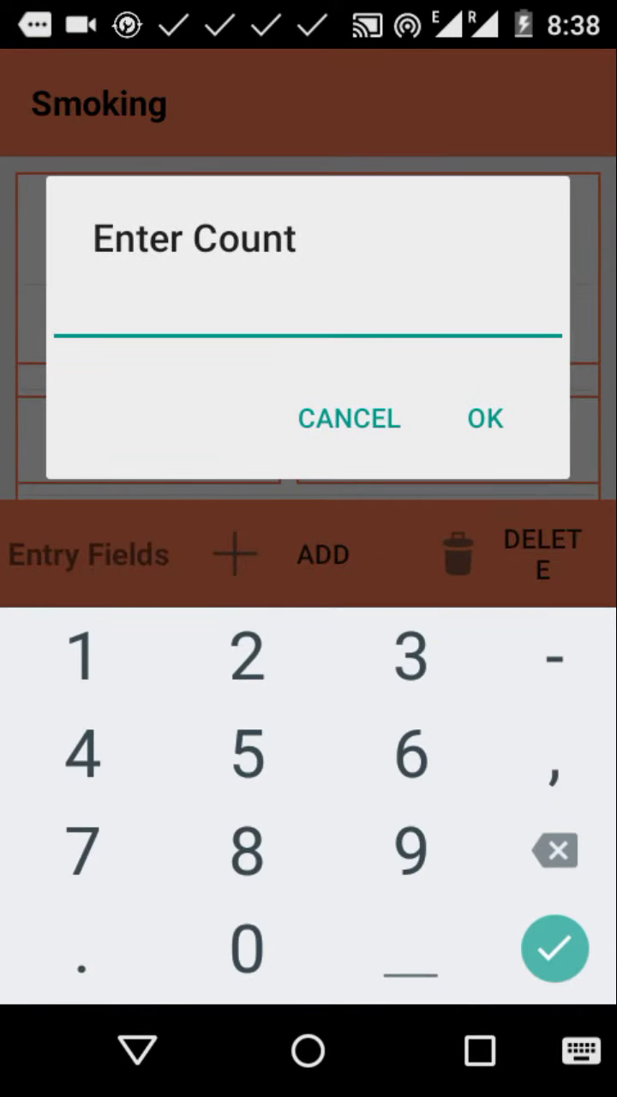
{"action": "left_click", "coordinate": [385, 417]}
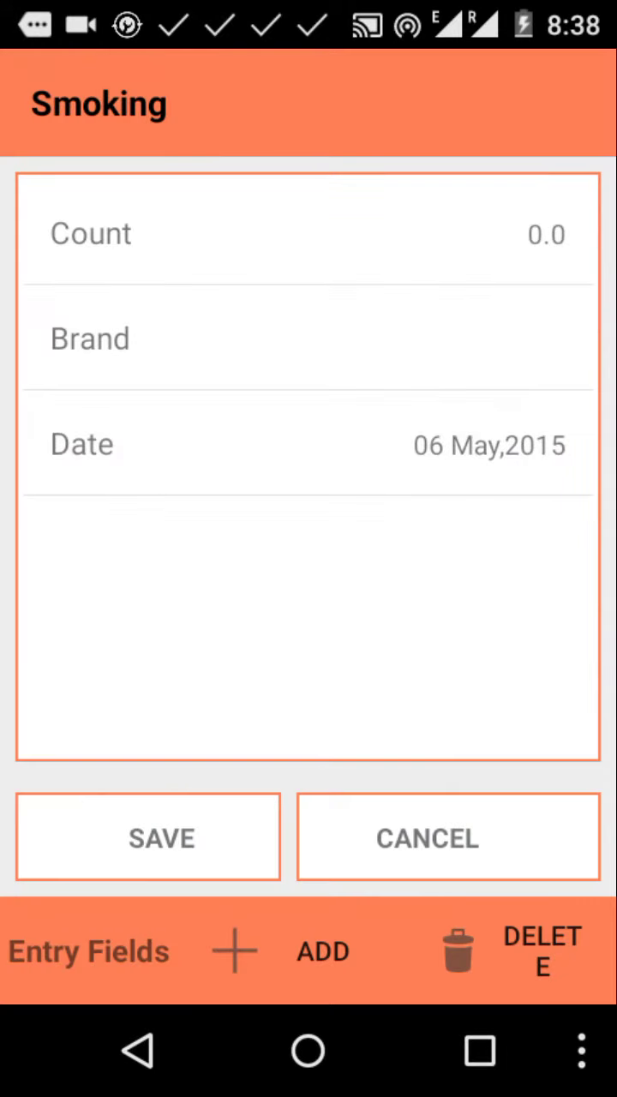
{"action": "left_click", "coordinate": [137, 1049]}
{"action": "left_click", "coordinate": [296, 529]}
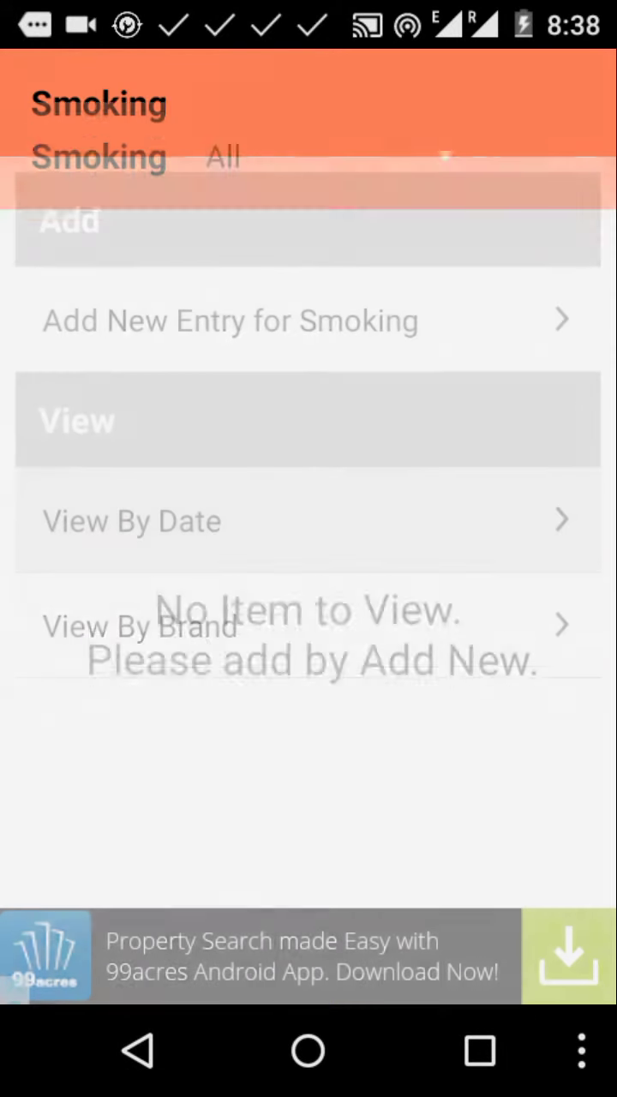
{"action": "left_click", "coordinate": [137, 1048]}
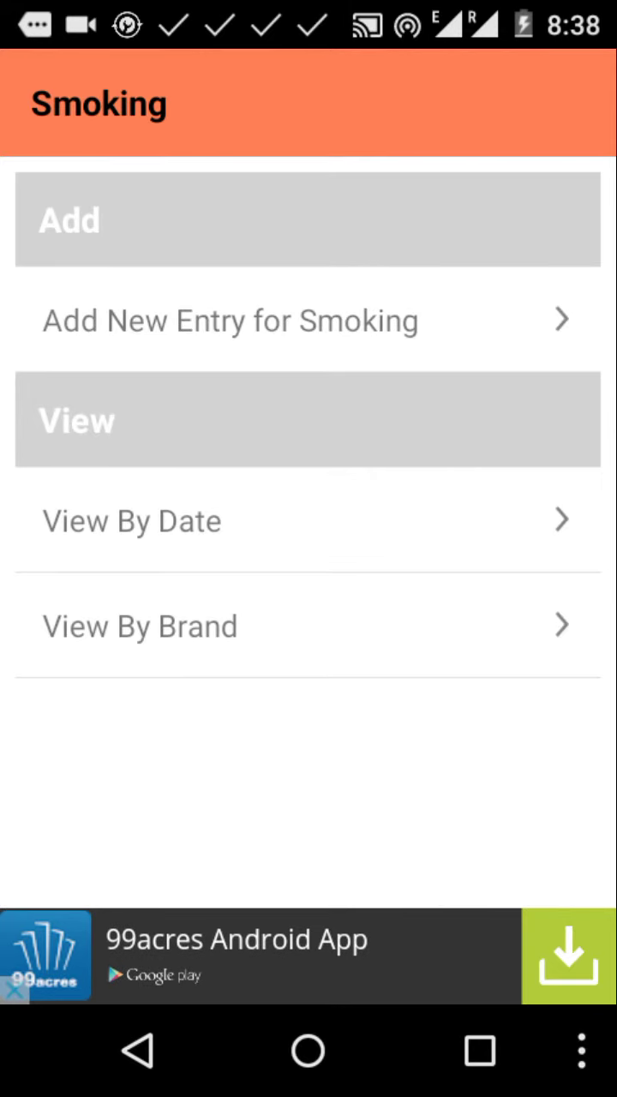
{"action": "left_click", "coordinate": [404, 416]}
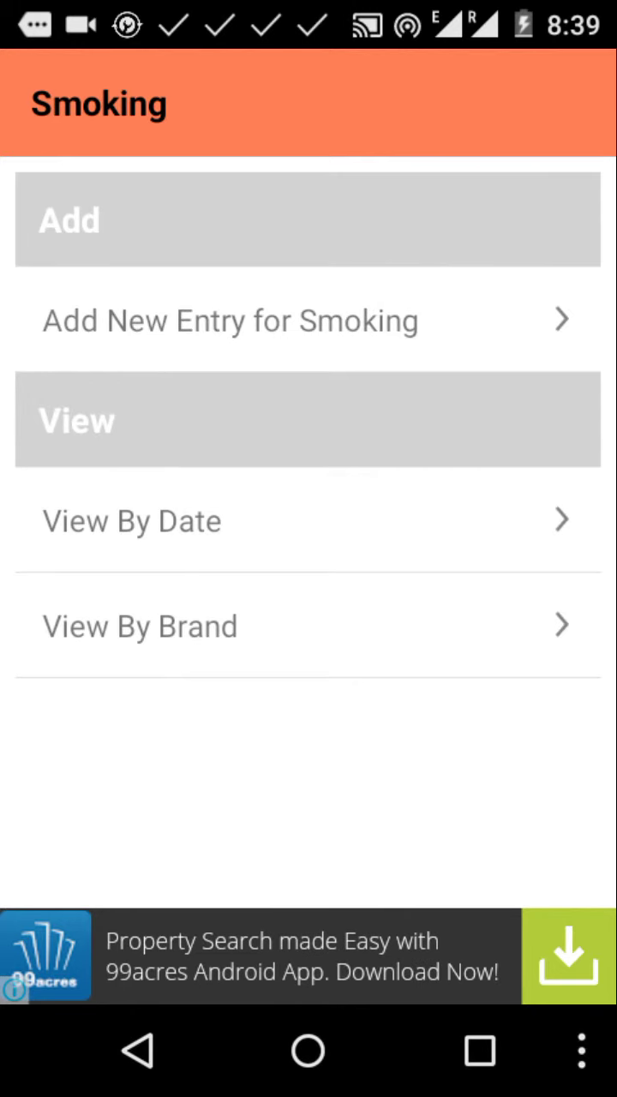
Step: Check the by-brand view, then start a new Smoking entry with Count 1
{"action": "left_click", "coordinate": [320, 626]}
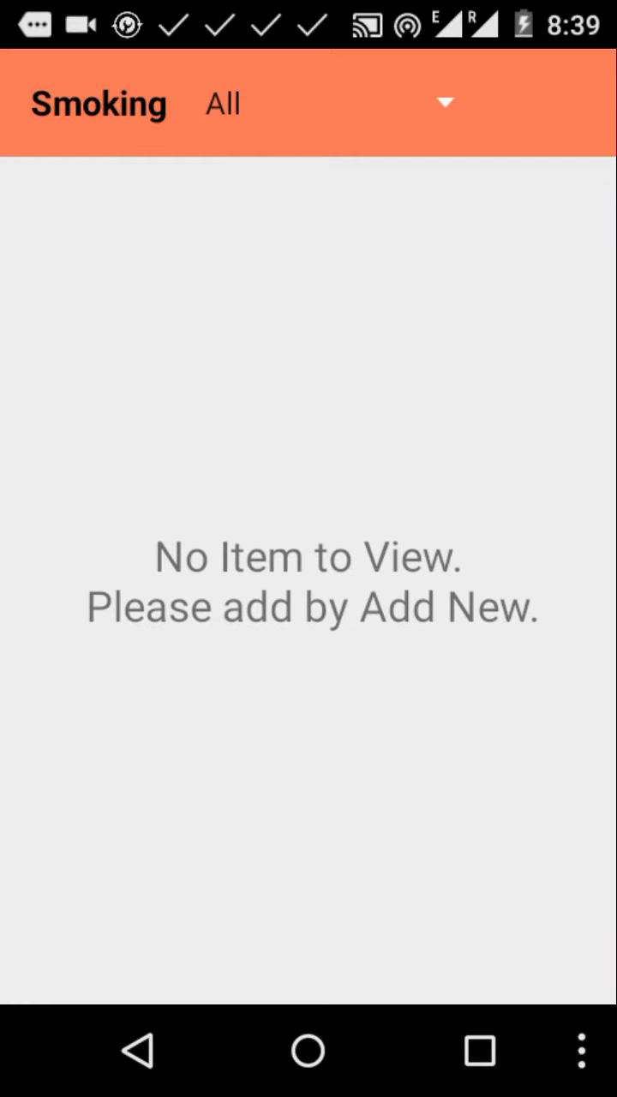
{"action": "left_click", "coordinate": [137, 1049]}
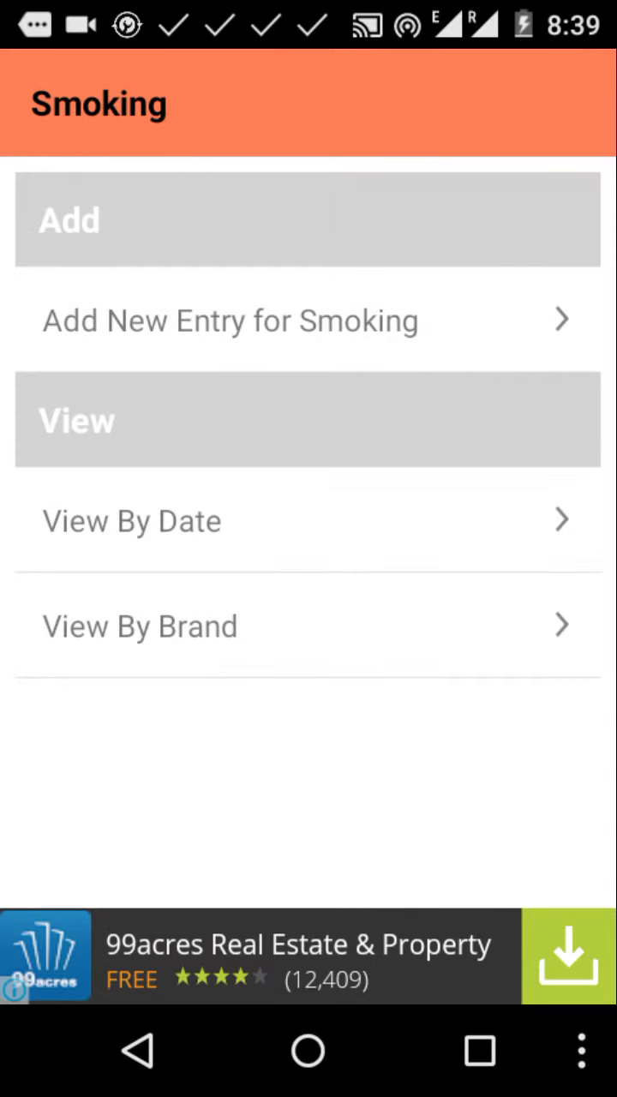
{"action": "left_click", "coordinate": [456, 325]}
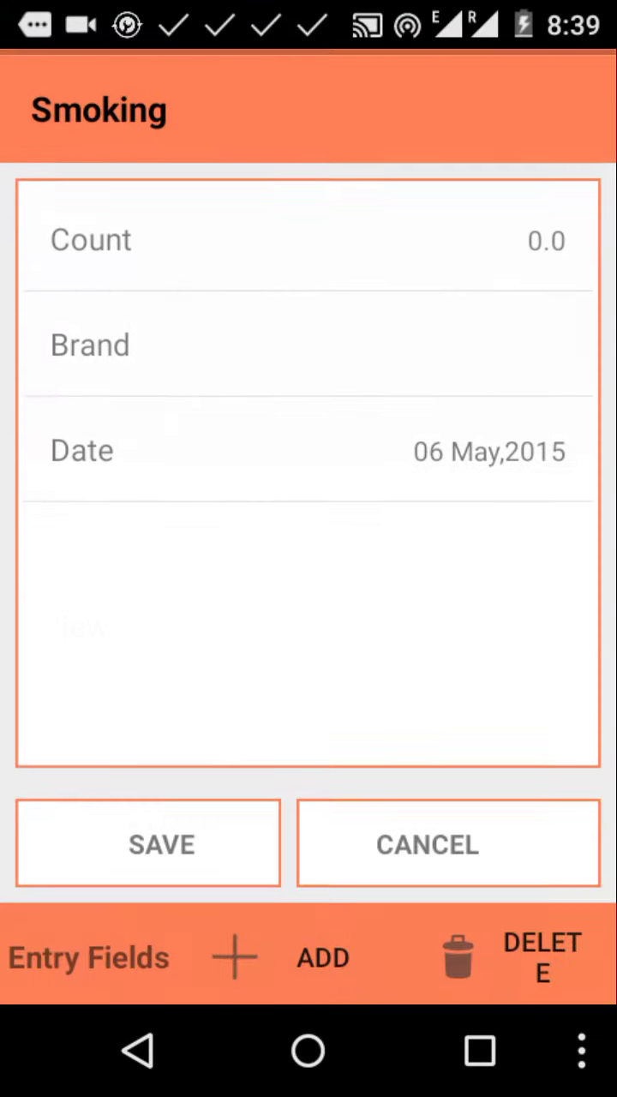
{"action": "left_click", "coordinate": [528, 237]}
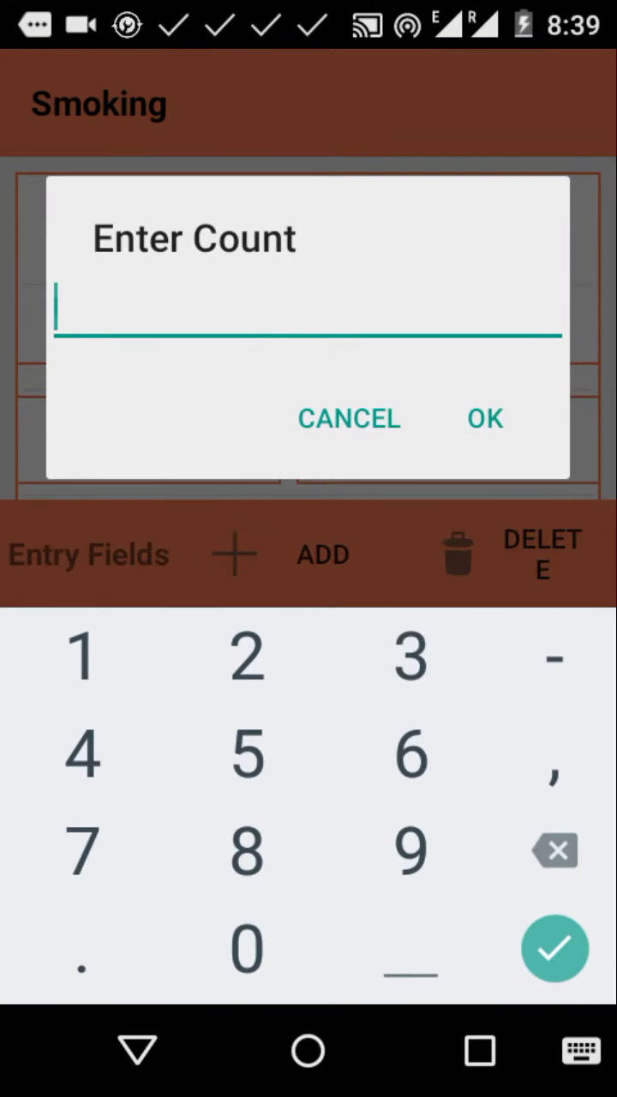
{"action": "type", "text": "1"}
{"action": "left_click", "coordinate": [511, 426]}
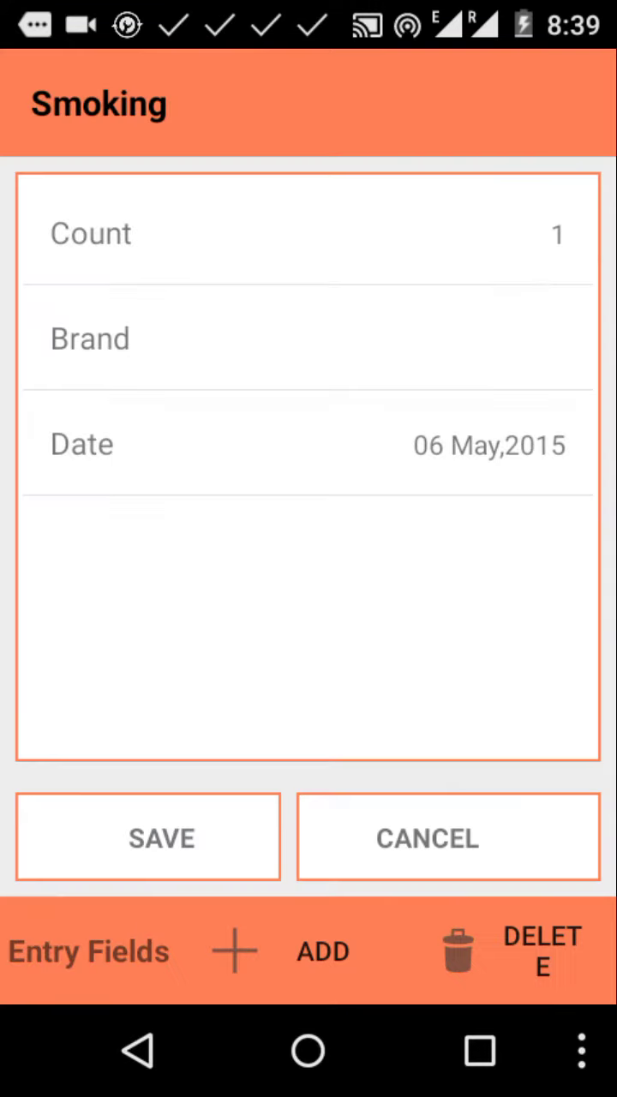
Step: Set the entry's Brand to Filter and its date to 01 May 2015
{"action": "left_click", "coordinate": [481, 354]}
{"action": "left_click", "coordinate": [326, 472]}
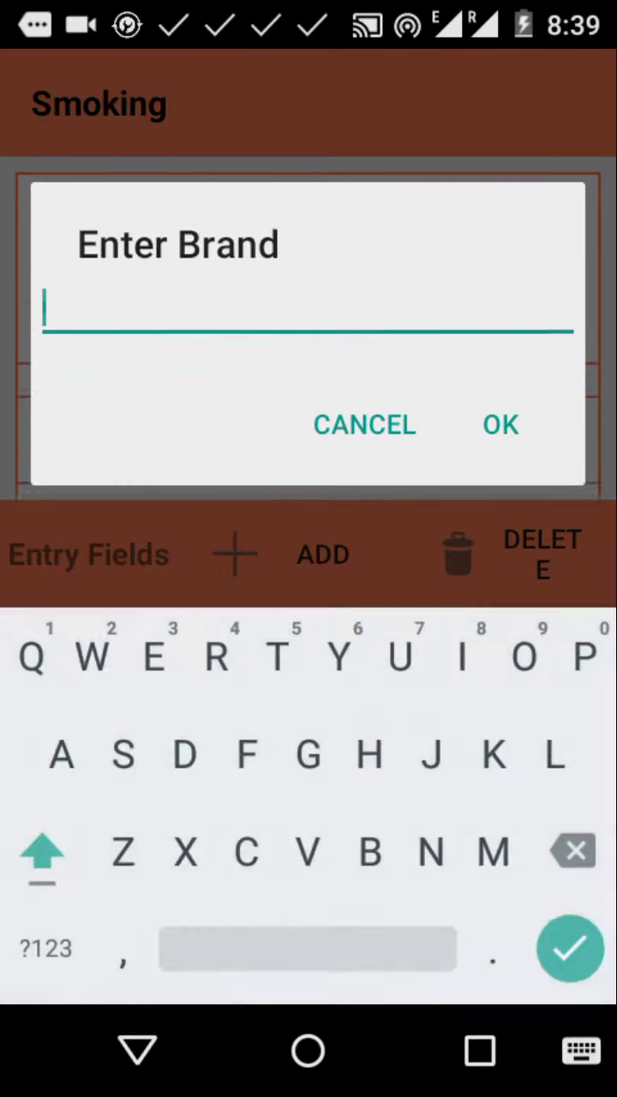
{"action": "type", "text": "Filter"}
{"action": "left_click", "coordinate": [534, 408]}
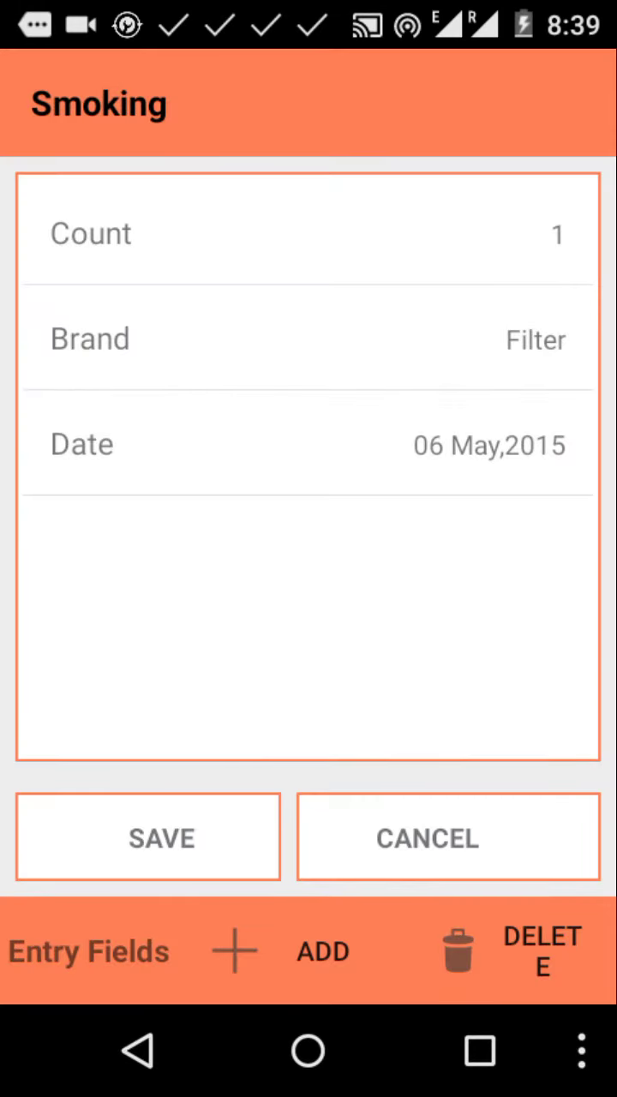
{"action": "left_click", "coordinate": [516, 458]}
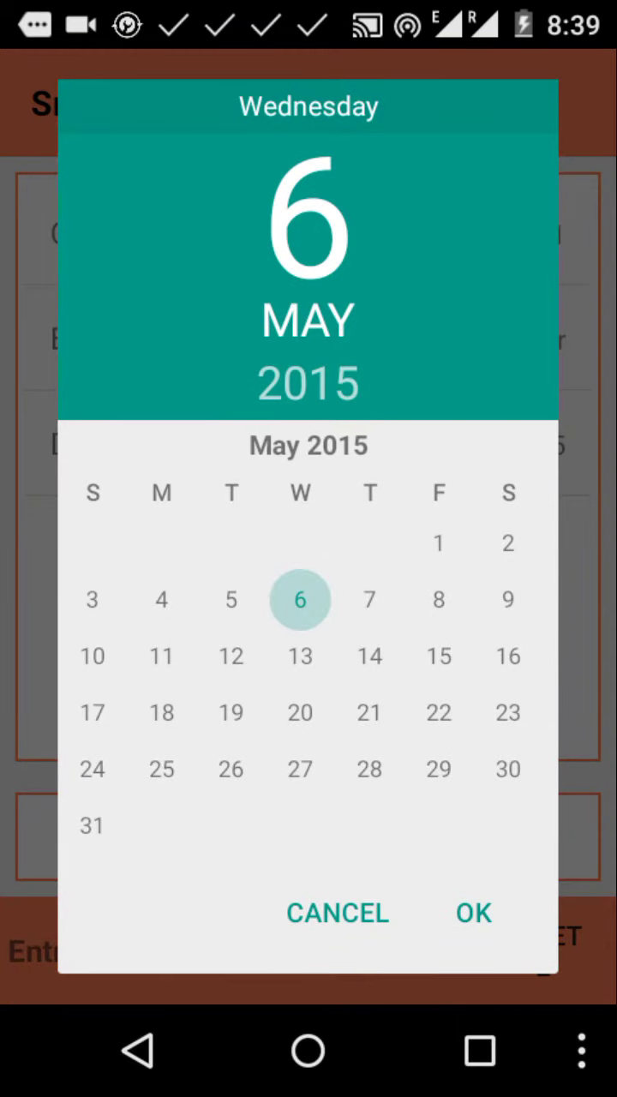
{"action": "left_click", "coordinate": [439, 543]}
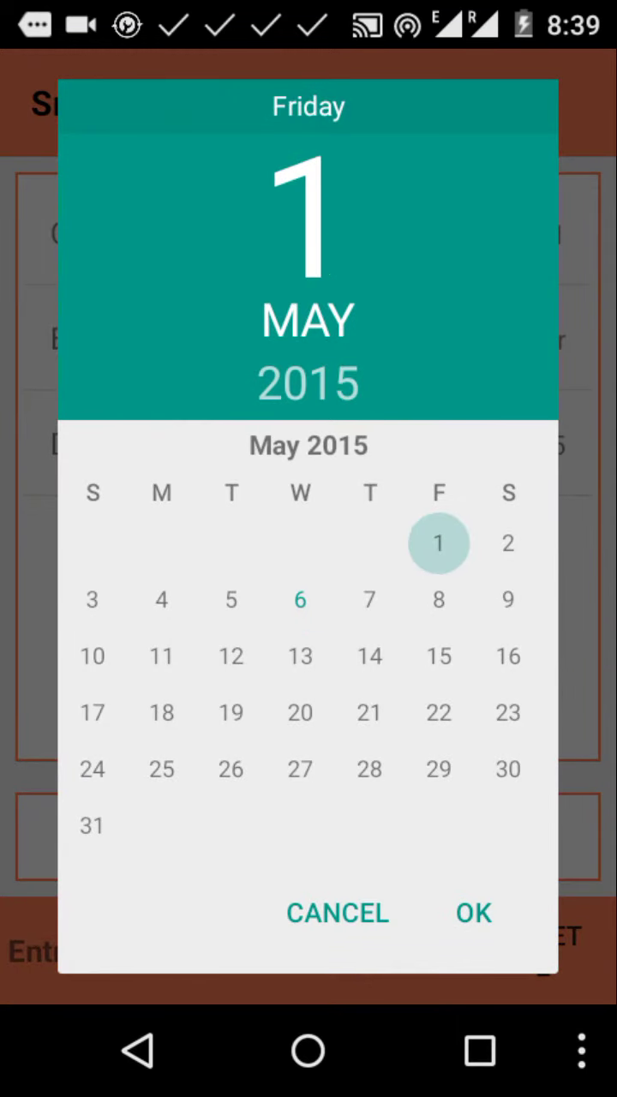
{"action": "left_click", "coordinate": [506, 900]}
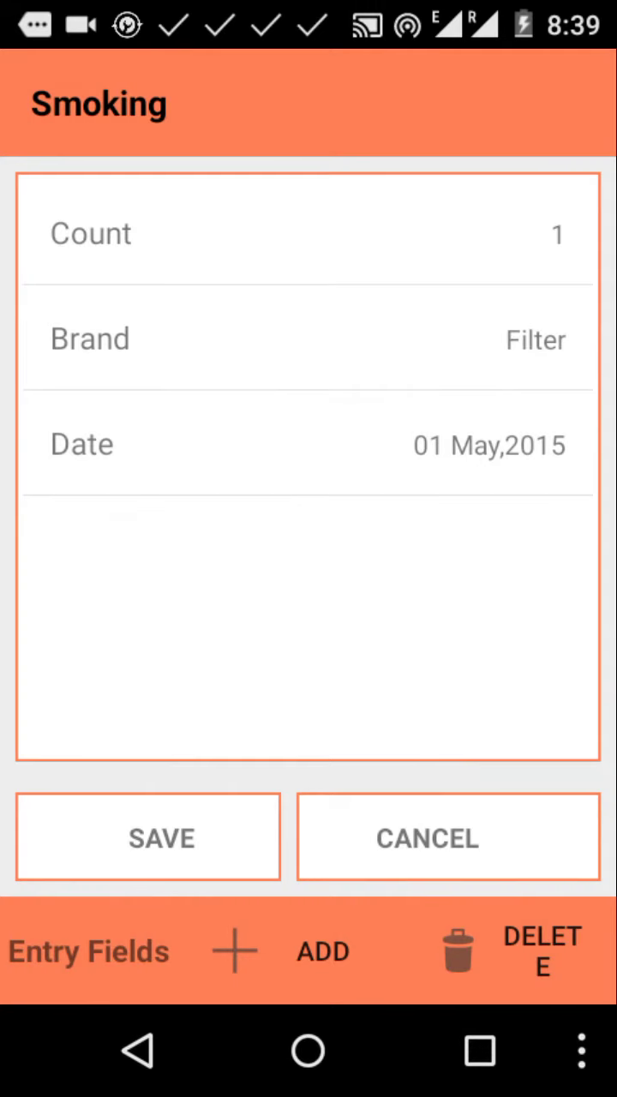
Step: Add a Time-type field named Time to the entry form
{"action": "left_click", "coordinate": [341, 958]}
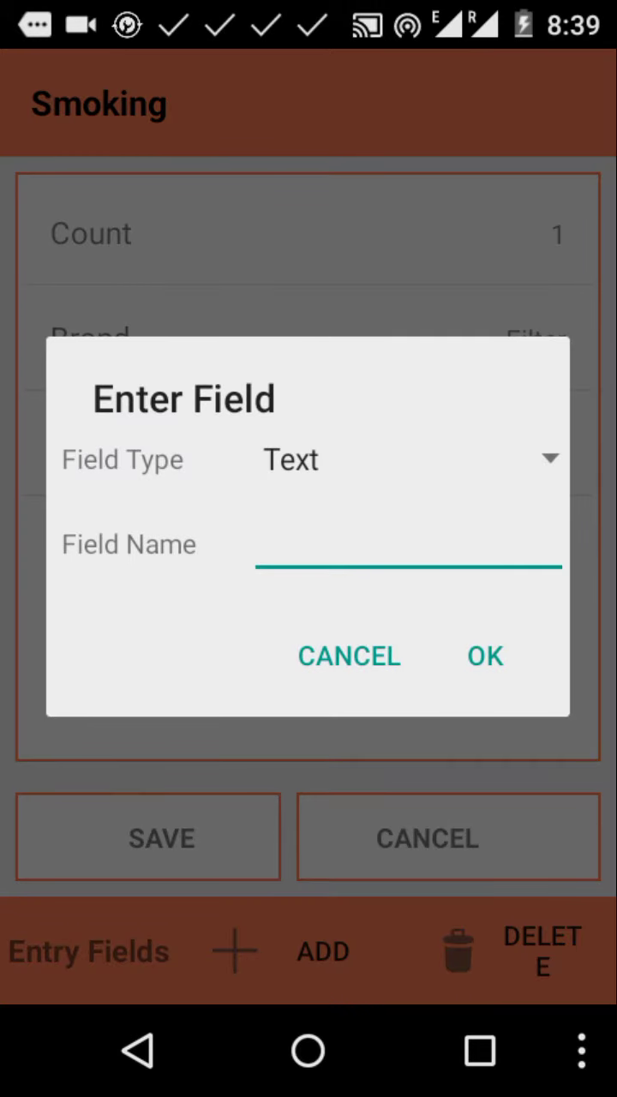
{"action": "left_click", "coordinate": [403, 458]}
{"action": "left_click", "coordinate": [390, 763]}
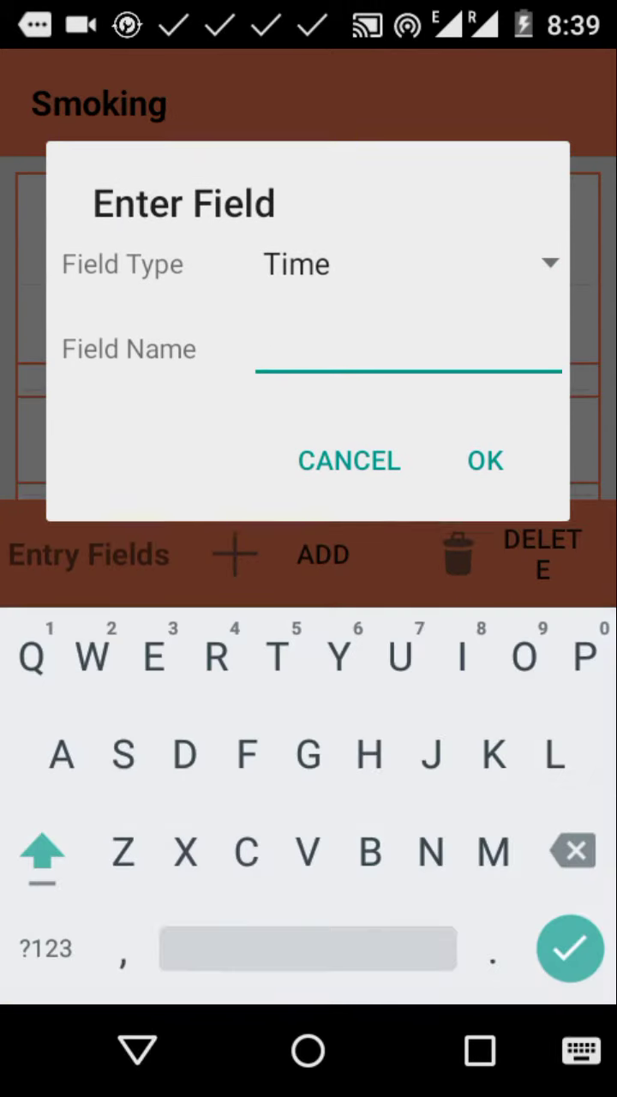
{"action": "type", "text": "Time"}
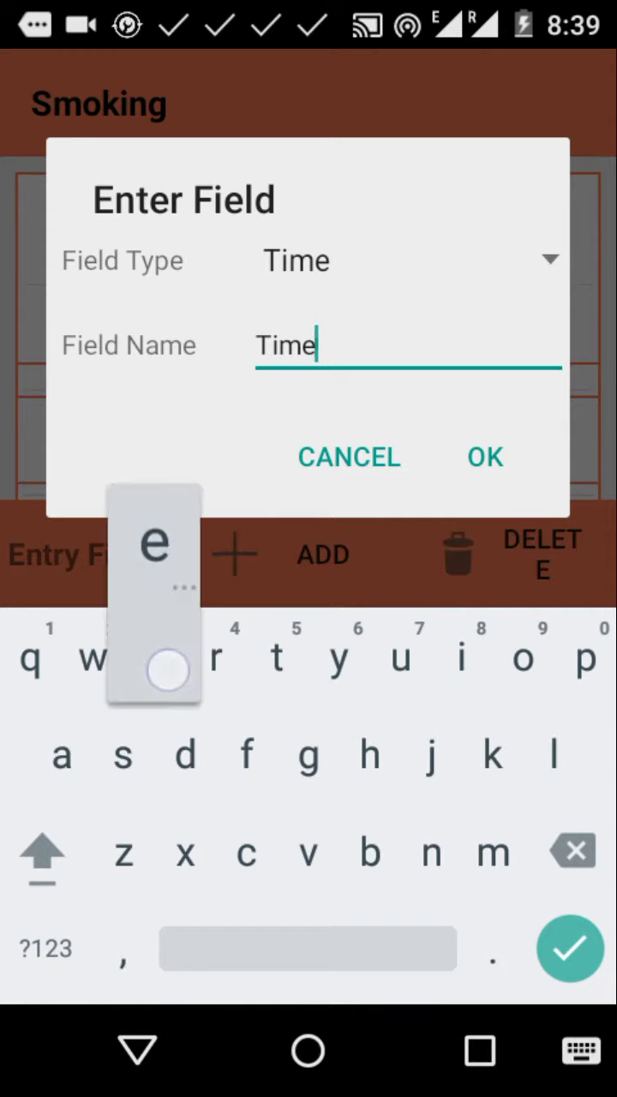
{"action": "left_click", "coordinate": [543, 463]}
{"action": "left_click", "coordinate": [308, 443]}
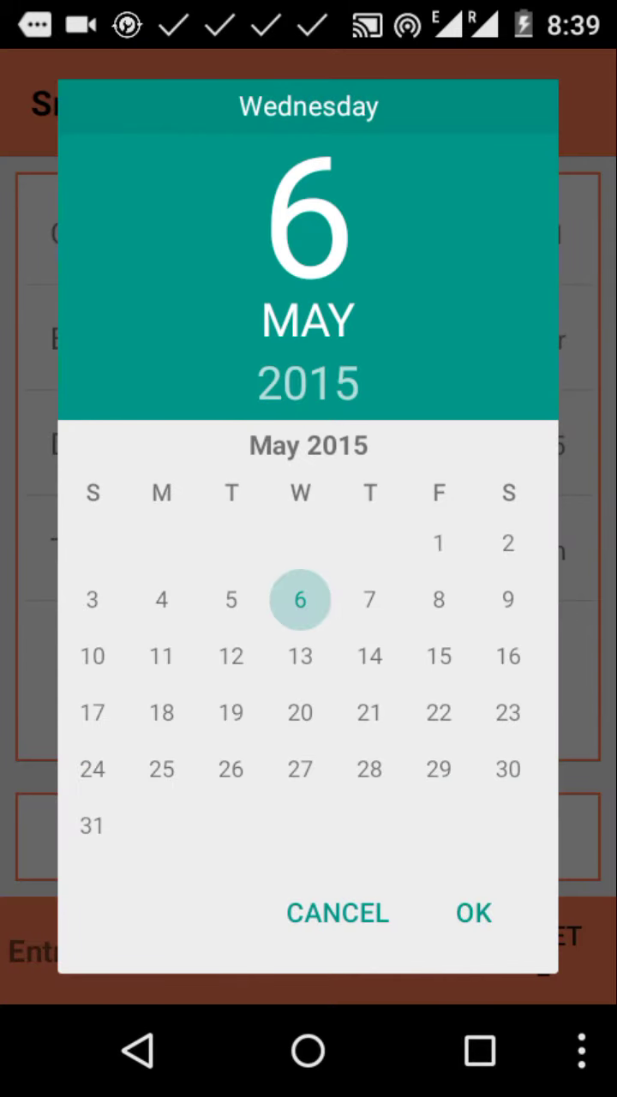
{"action": "left_click", "coordinate": [474, 911]}
Step: Set the entry time to 08:39 am and the date back to 01 May 2015
{"action": "left_click", "coordinate": [518, 576]}
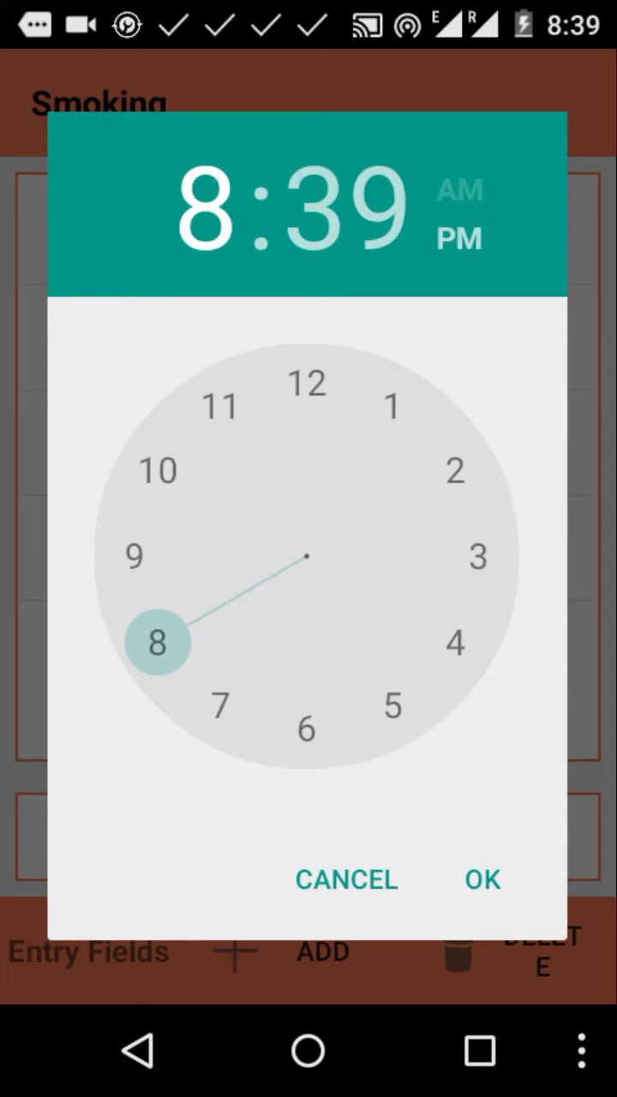
{"action": "left_click", "coordinate": [490, 219]}
{"action": "left_click", "coordinate": [463, 190]}
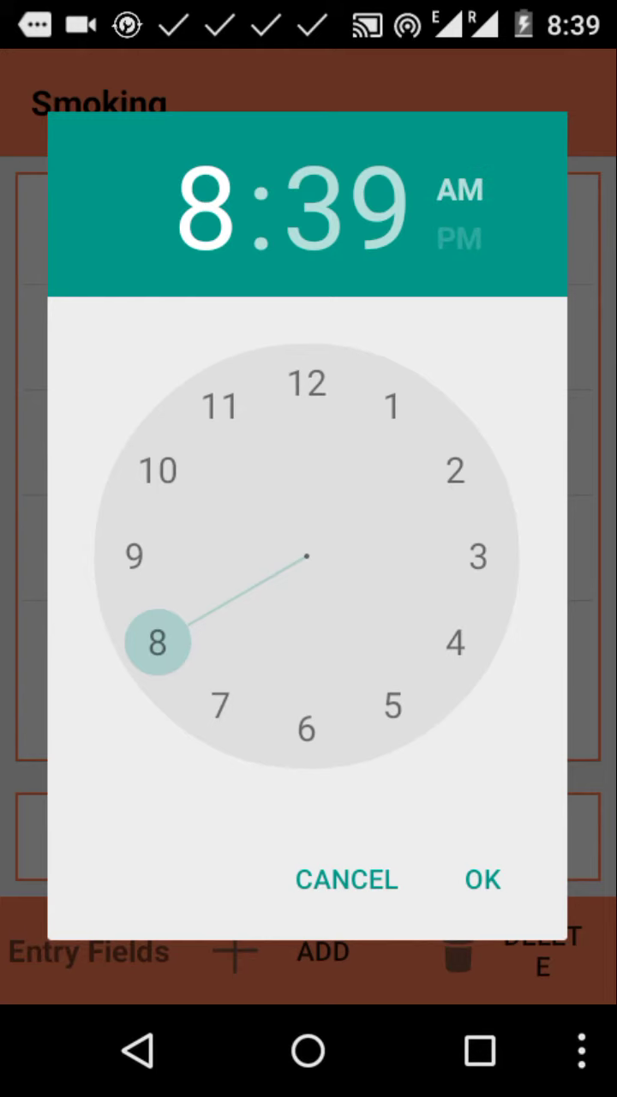
{"action": "left_click", "coordinate": [482, 879]}
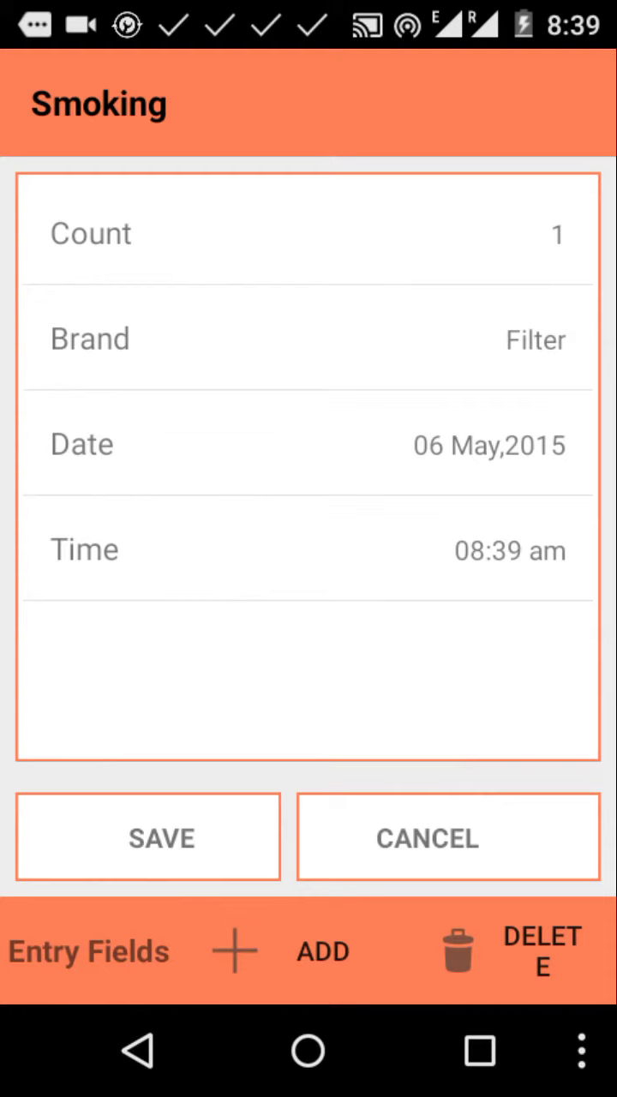
{"action": "left_click", "coordinate": [489, 445]}
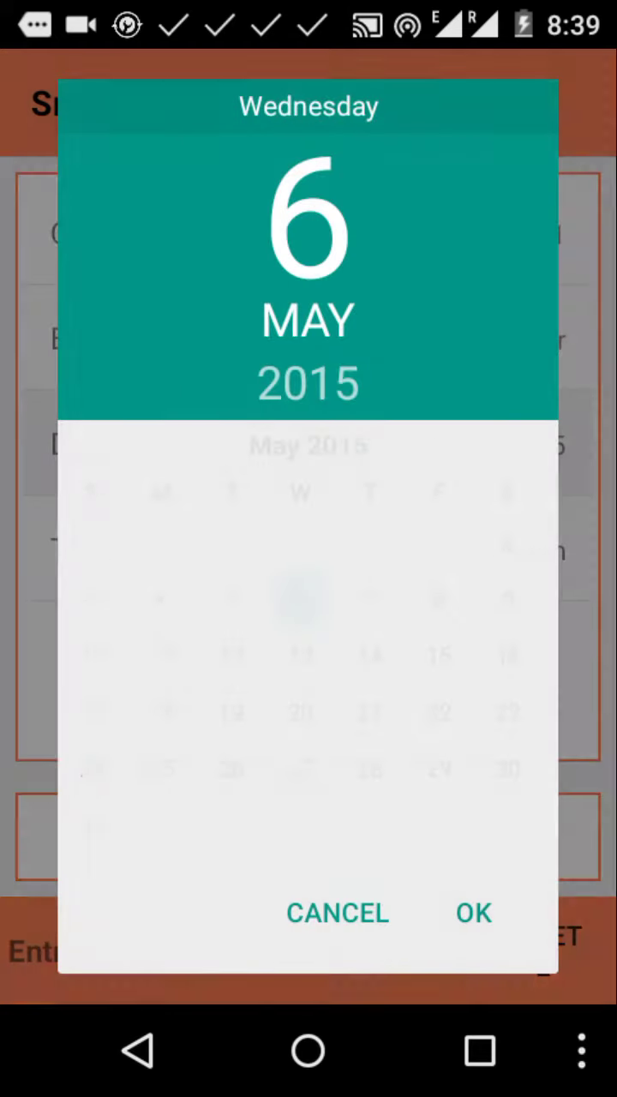
{"action": "left_click", "coordinate": [438, 542]}
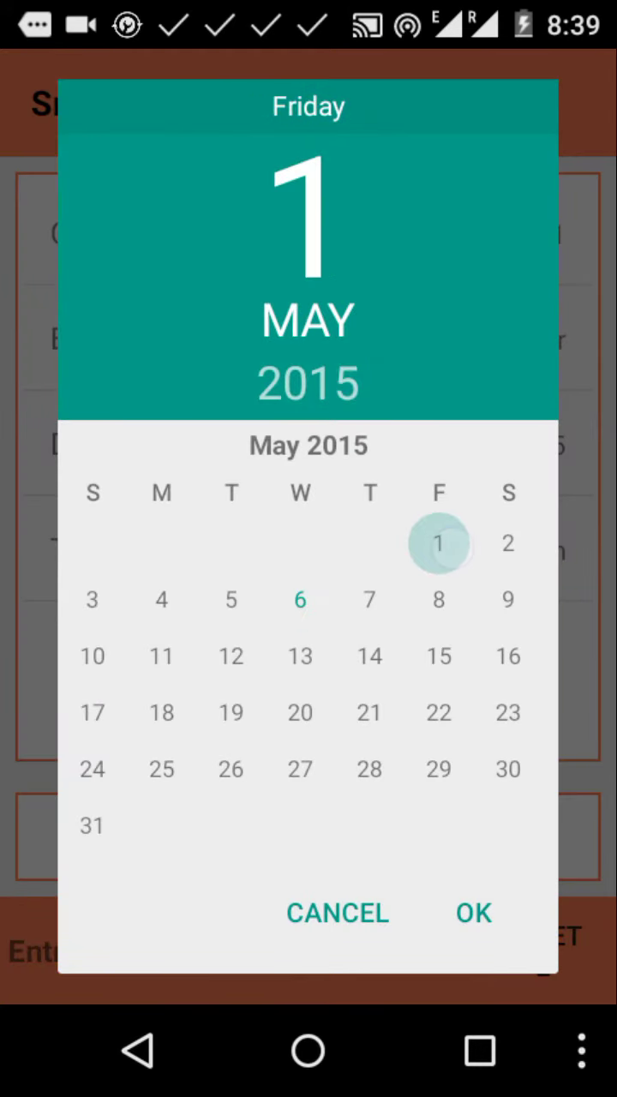
{"action": "left_click", "coordinate": [500, 905]}
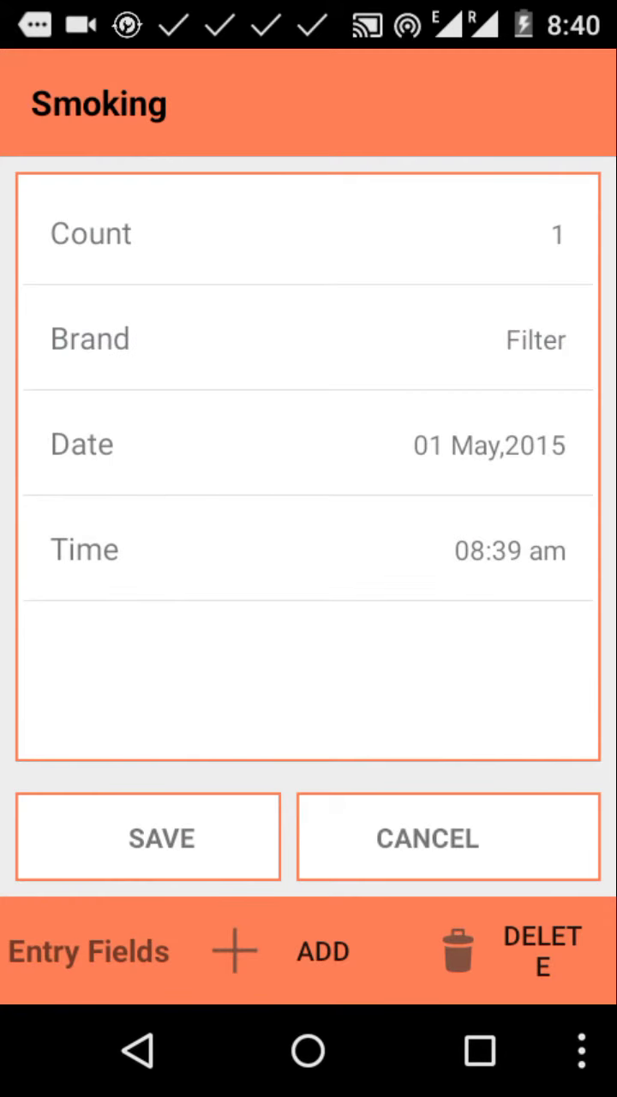
Step: Save the Filter entry, check it by date, and start a new entry with Count 2
{"action": "left_click", "coordinate": [223, 837]}
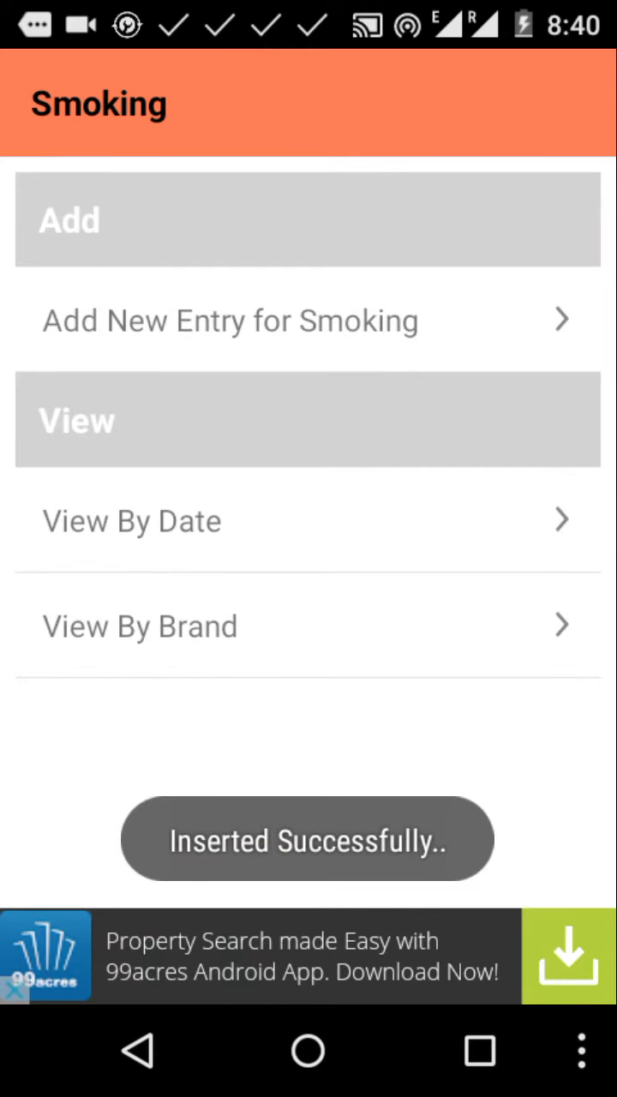
{"action": "left_click", "coordinate": [406, 517]}
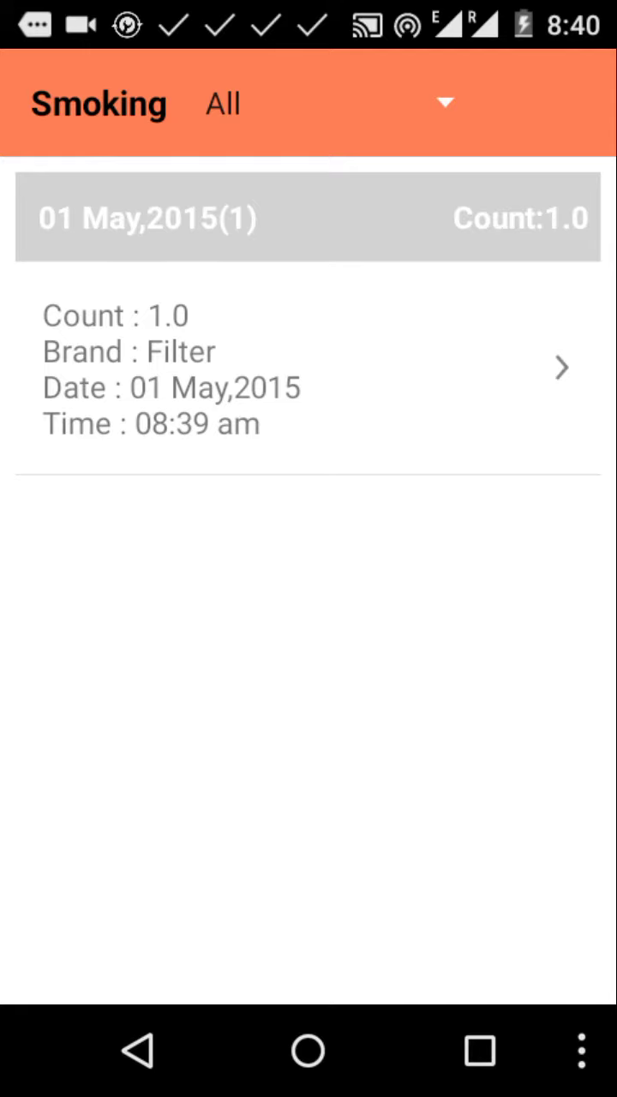
{"action": "left_click", "coordinate": [138, 1053]}
{"action": "left_click", "coordinate": [454, 310]}
{"action": "left_click", "coordinate": [523, 257]}
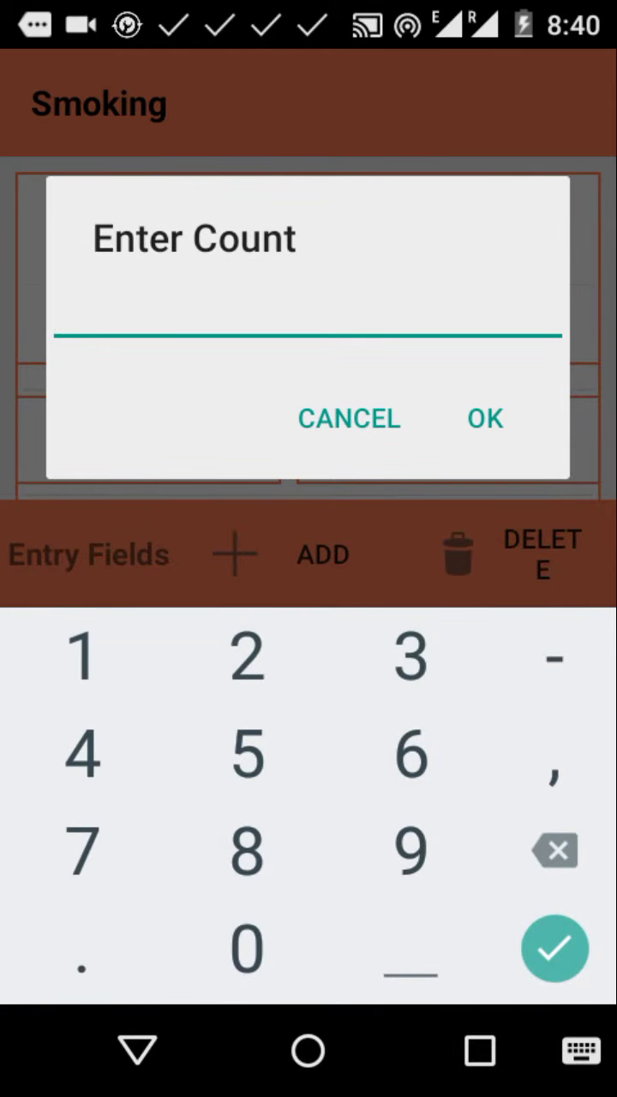
{"action": "type", "text": "2"}
{"action": "left_click", "coordinate": [485, 419]}
Step: Set the new entry's Brand to Black
{"action": "left_click", "coordinate": [518, 341]}
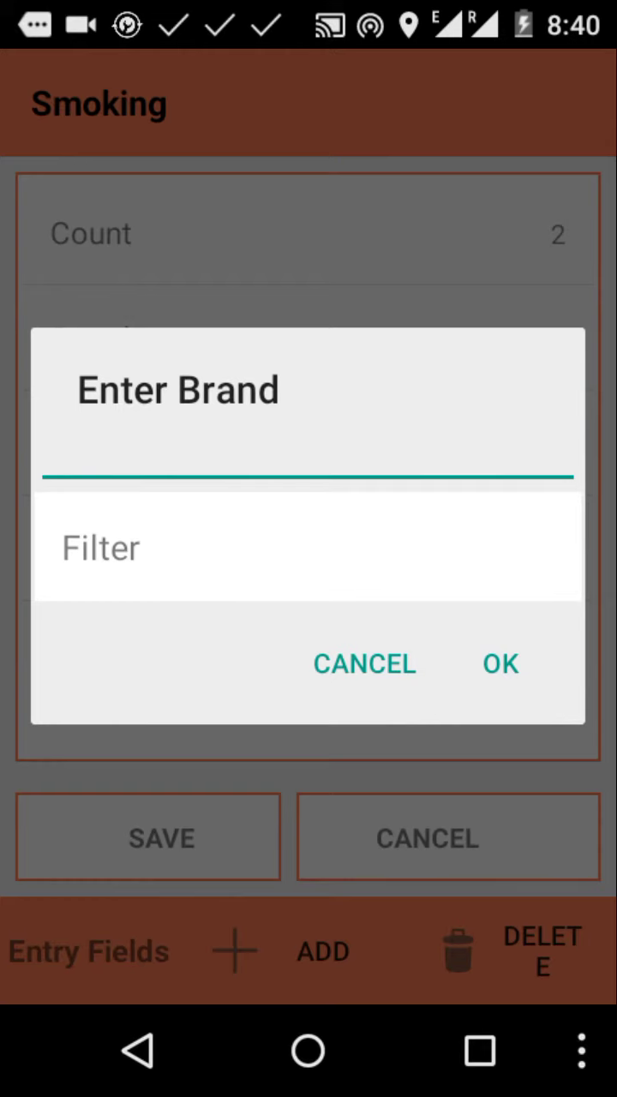
{"action": "left_click", "coordinate": [285, 451]}
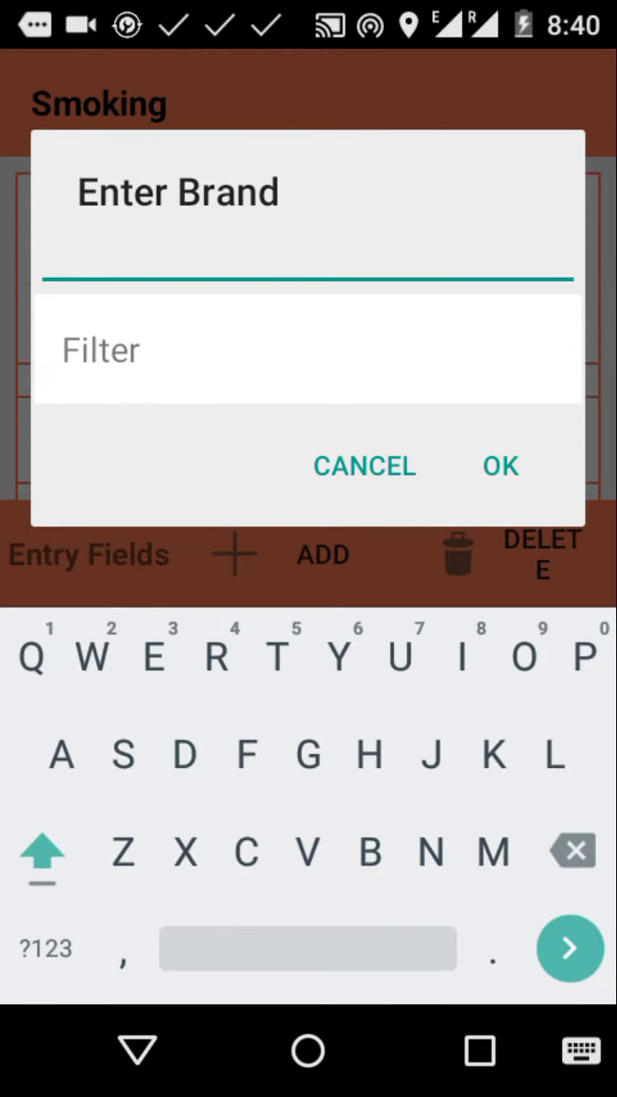
{"action": "type", "text": "Bla"}
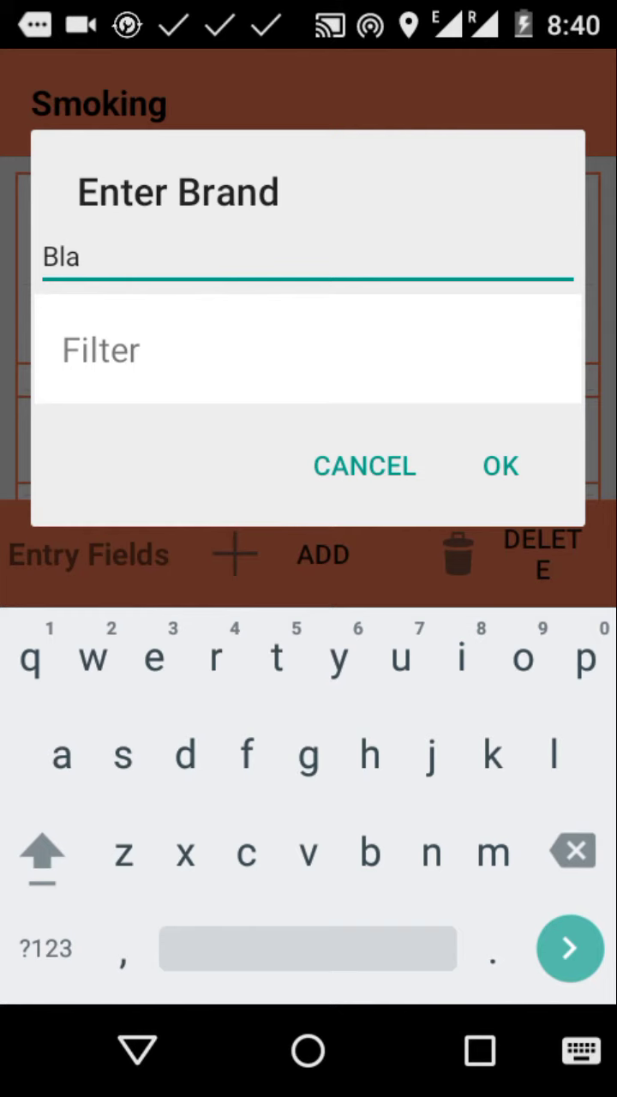
{"action": "type", "text": "ck"}
{"action": "left_click", "coordinate": [500, 465]}
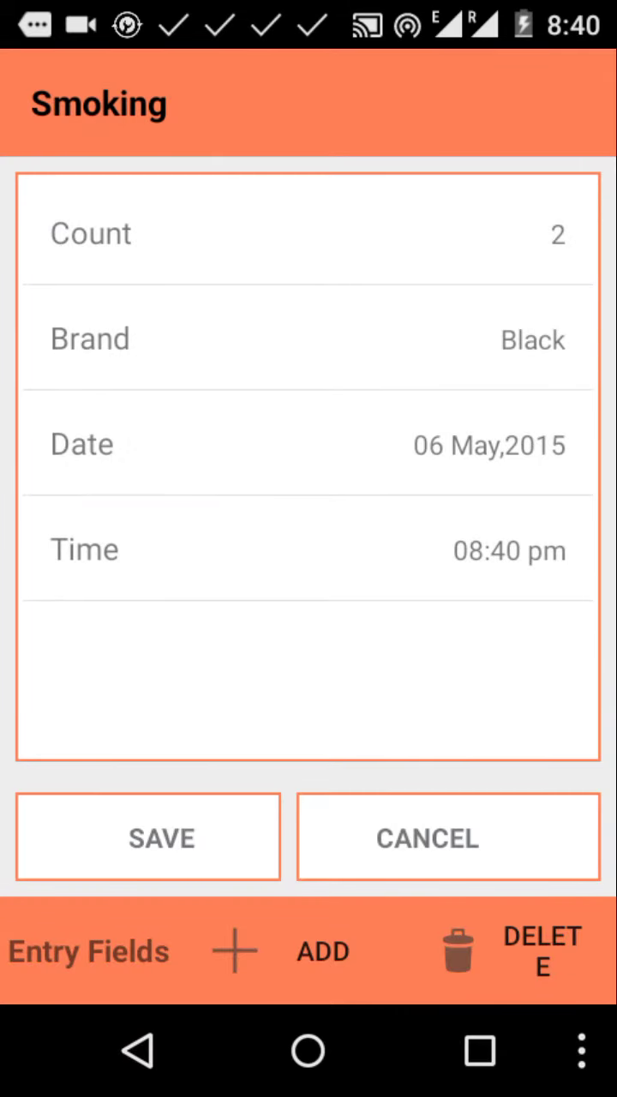
Step: Set the entry date to 05 May 2015 and its time to 08:40 pm
{"action": "left_click", "coordinate": [519, 468]}
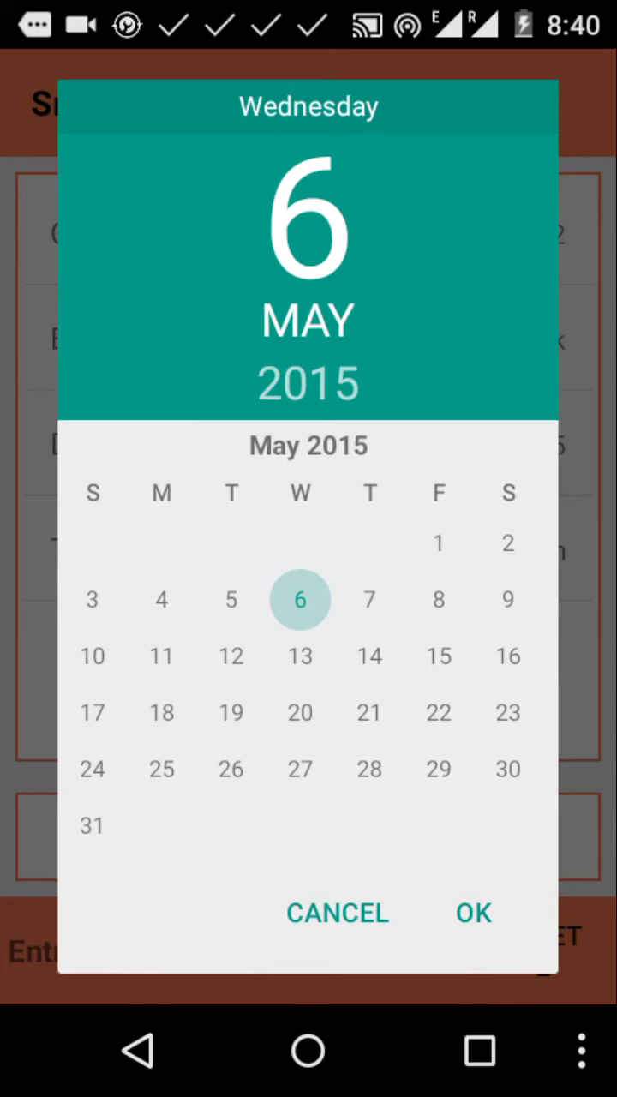
{"action": "left_click", "coordinate": [230, 598]}
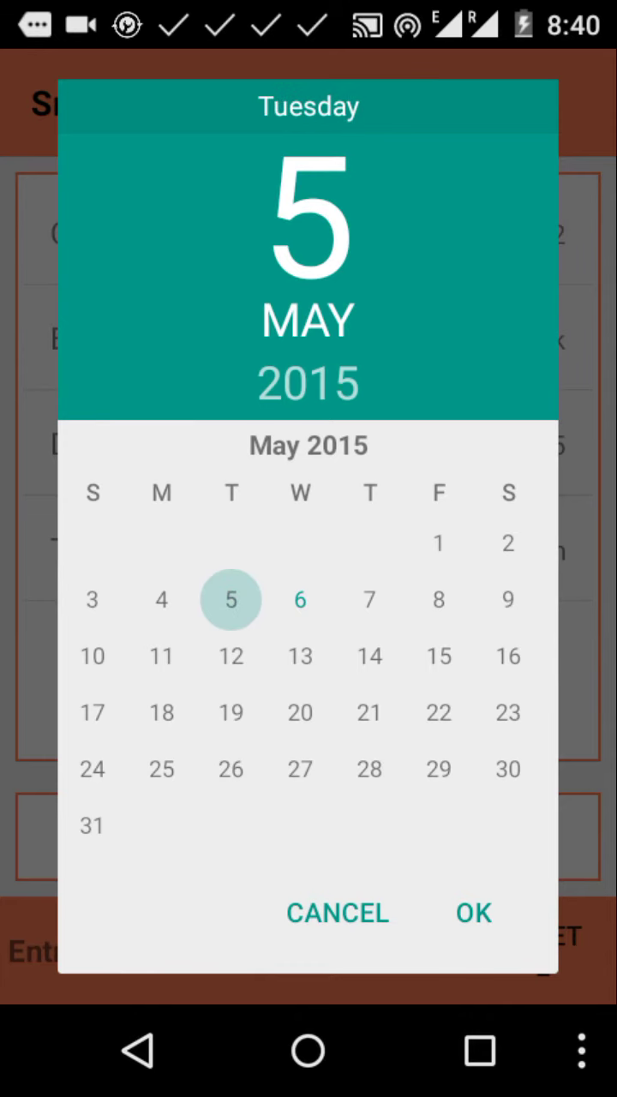
{"action": "left_click", "coordinate": [474, 912]}
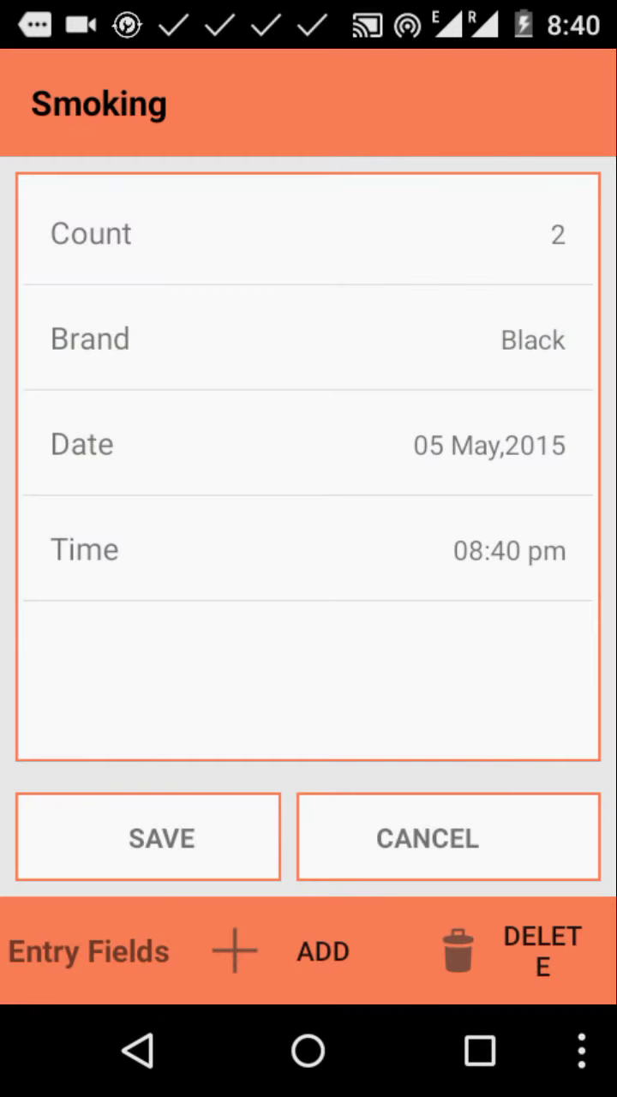
{"action": "left_click", "coordinate": [520, 471]}
{"action": "left_click", "coordinate": [473, 912]}
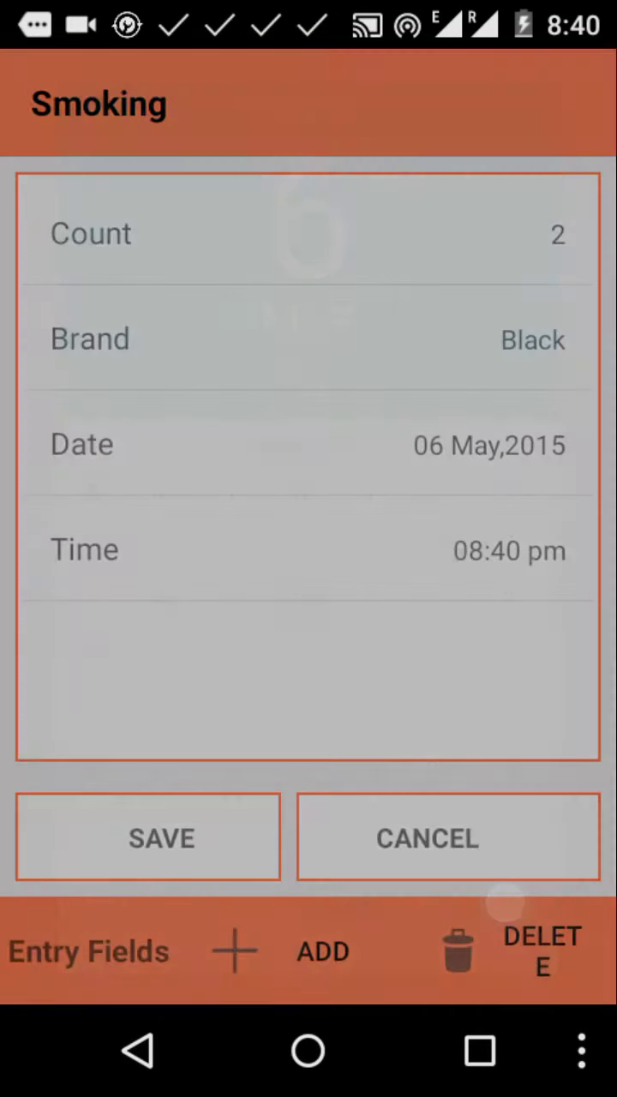
{"action": "left_click", "coordinate": [506, 445]}
{"action": "left_click", "coordinate": [231, 597]}
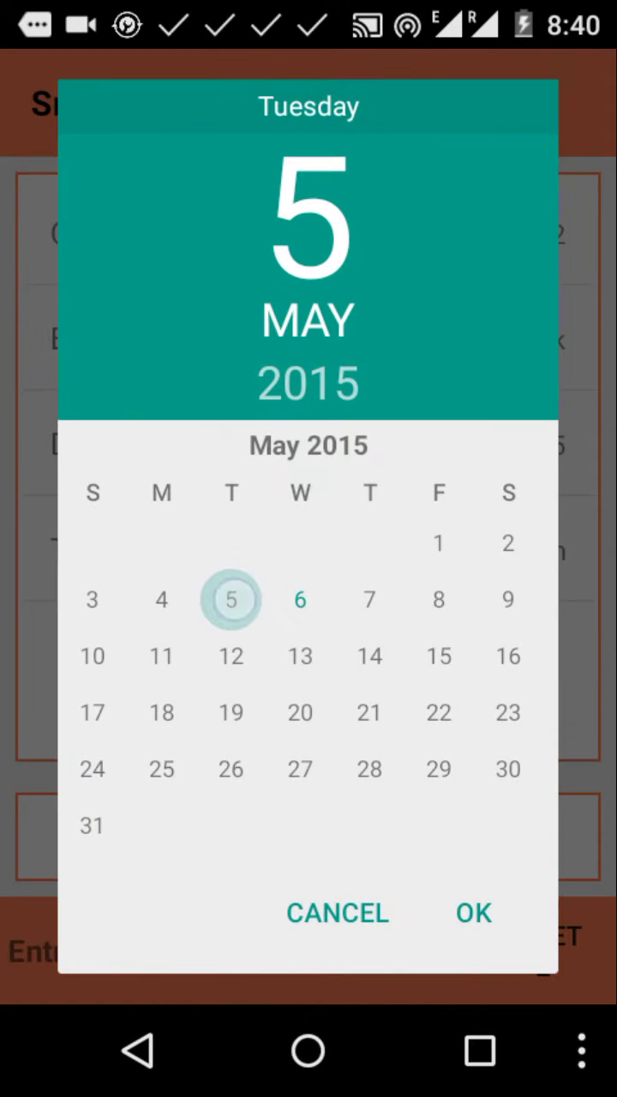
{"action": "left_click", "coordinate": [499, 903]}
{"action": "left_click", "coordinate": [503, 568]}
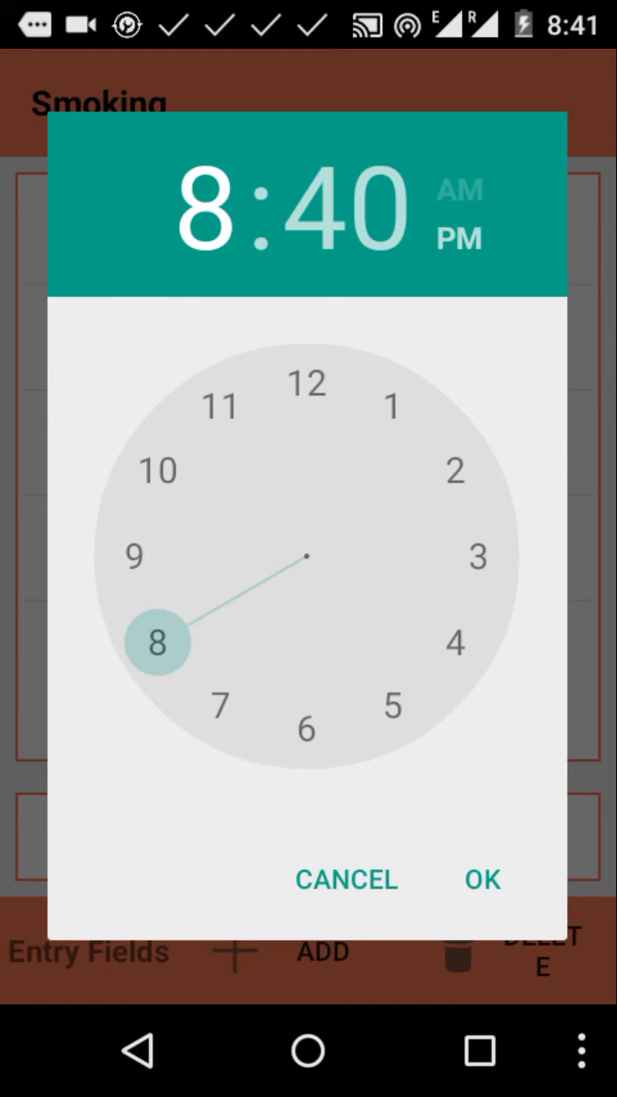
{"action": "left_click", "coordinate": [517, 905]}
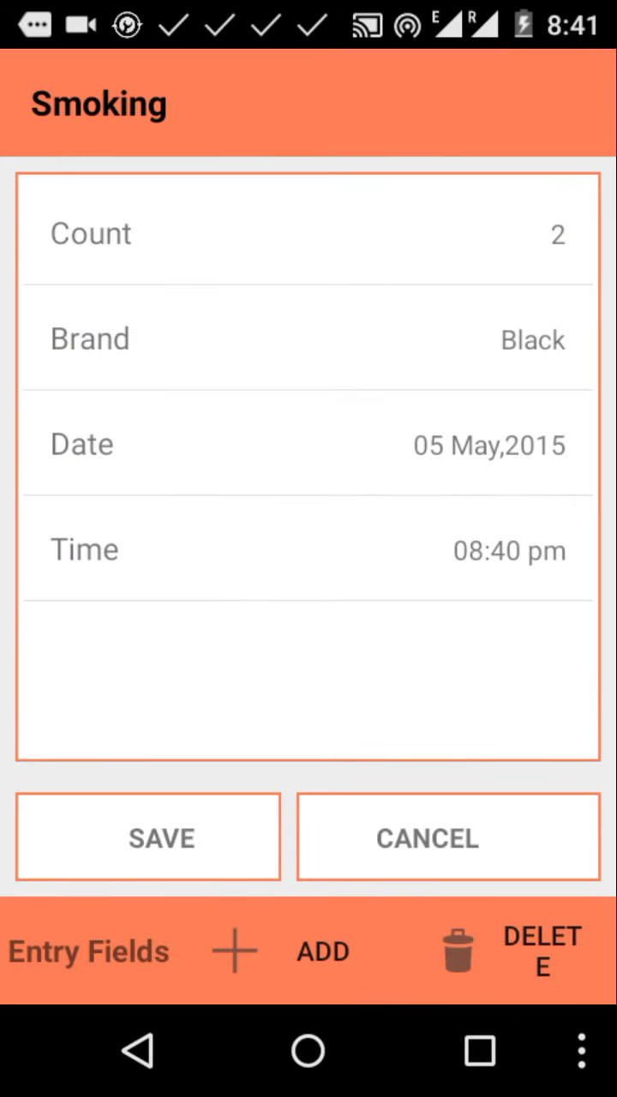
{"action": "left_click", "coordinate": [306, 955]}
Step: Add a Text field named Notes to the entry form
{"action": "left_click", "coordinate": [390, 458]}
{"action": "left_click", "coordinate": [365, 483]}
{"action": "left_click", "coordinate": [389, 560]}
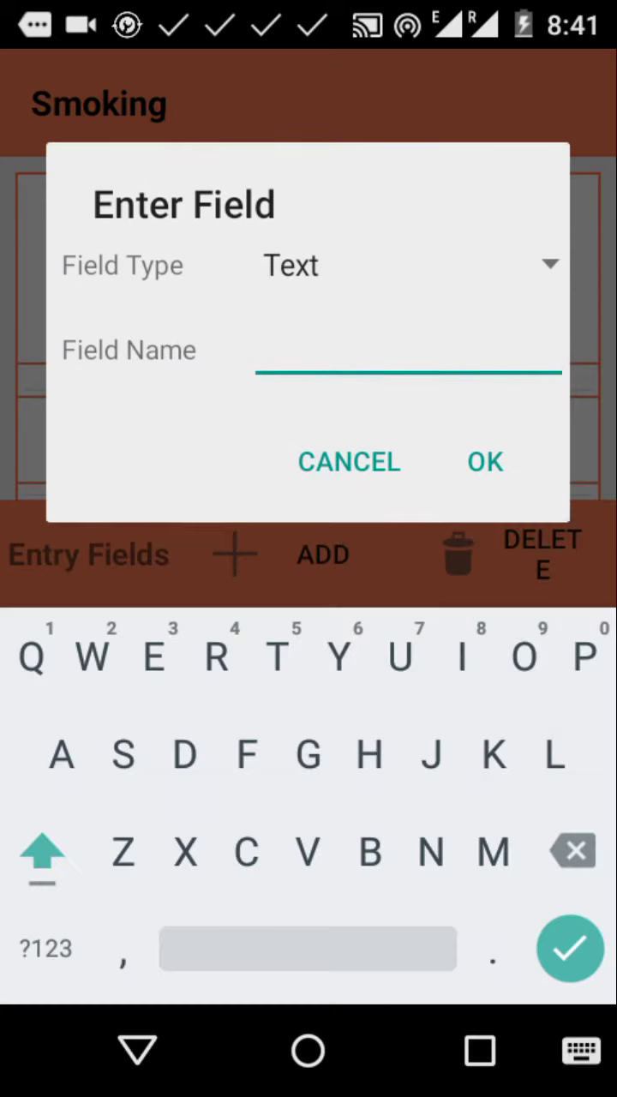
{"action": "type", "text": "Notes"}
{"action": "left_click", "coordinate": [485, 457]}
Step: Enter the note 'Frends Patty' in the Notes field
{"action": "left_click", "coordinate": [308, 653]}
{"action": "left_click", "coordinate": [331, 491]}
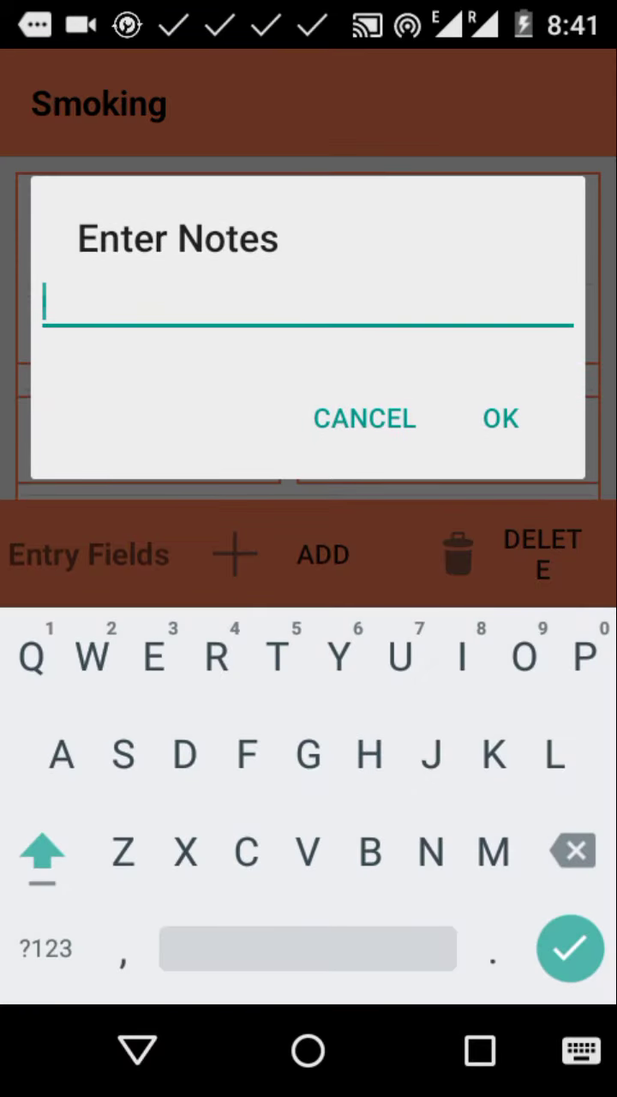
{"action": "type", "text": "Frends Patt"}
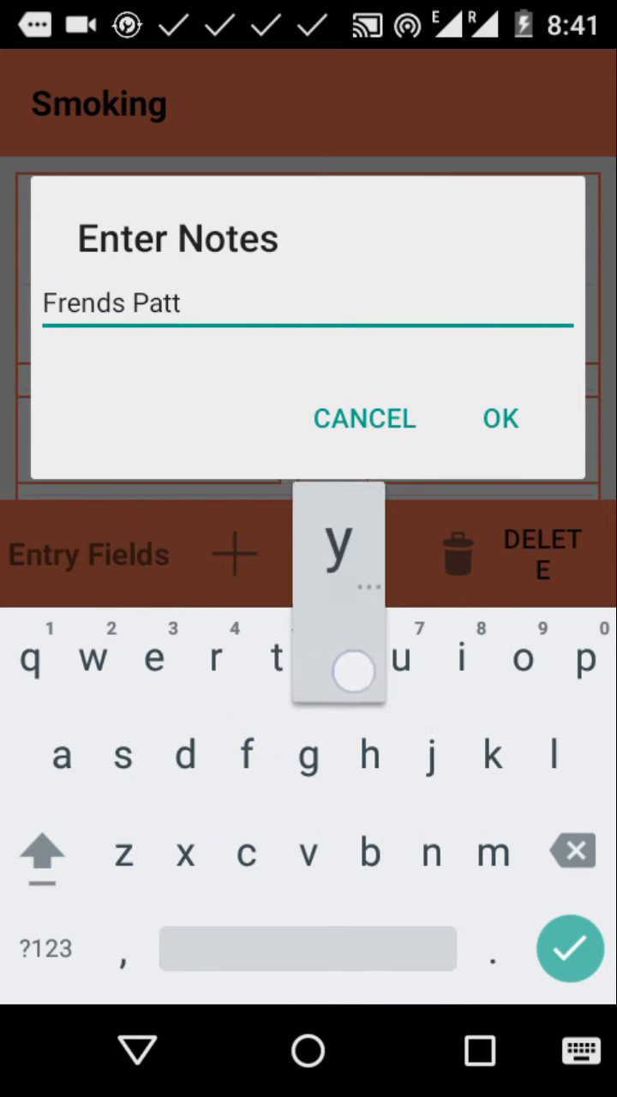
{"action": "type", "text": "y"}
{"action": "left_click", "coordinate": [535, 431]}
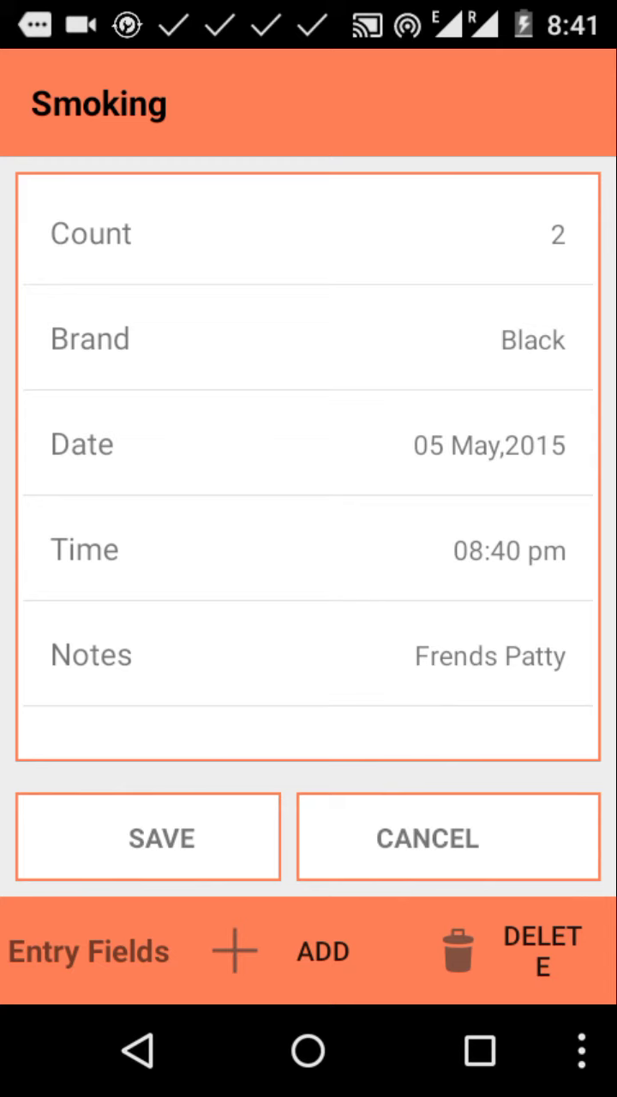
Step: Save the Black entry and review the entries by date and by brand
{"action": "left_click", "coordinate": [219, 857]}
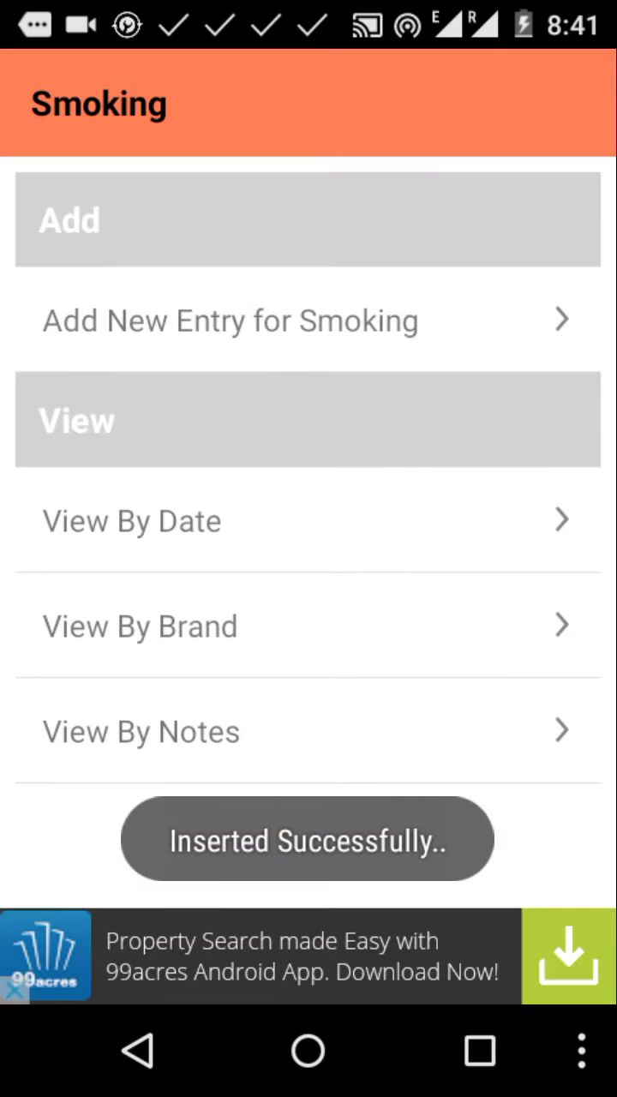
{"action": "left_click", "coordinate": [390, 538]}
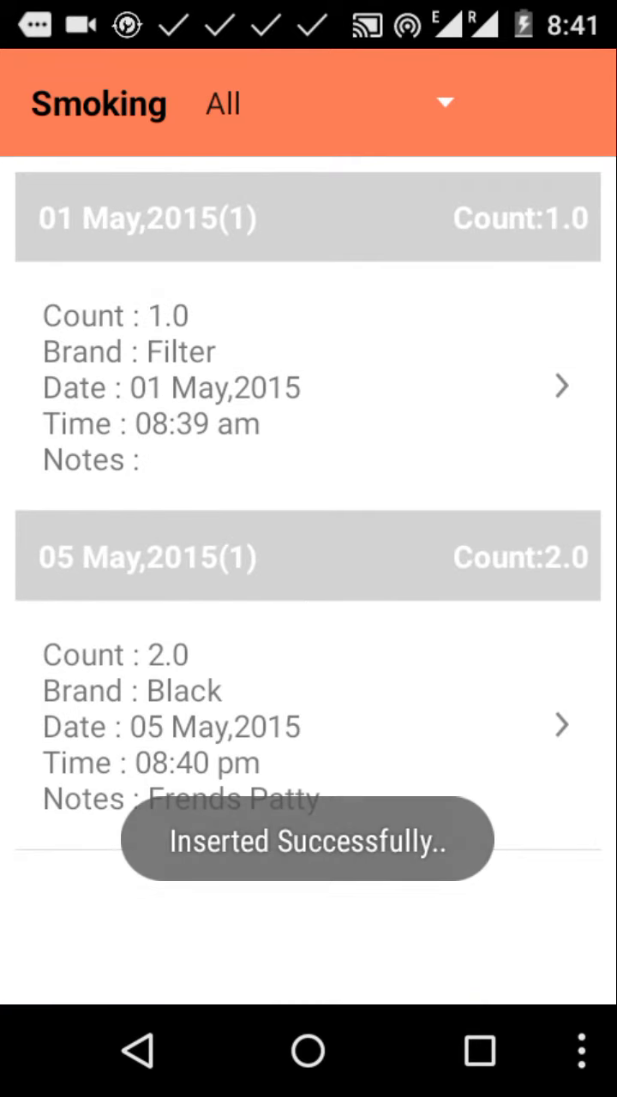
{"action": "left_click", "coordinate": [137, 1050]}
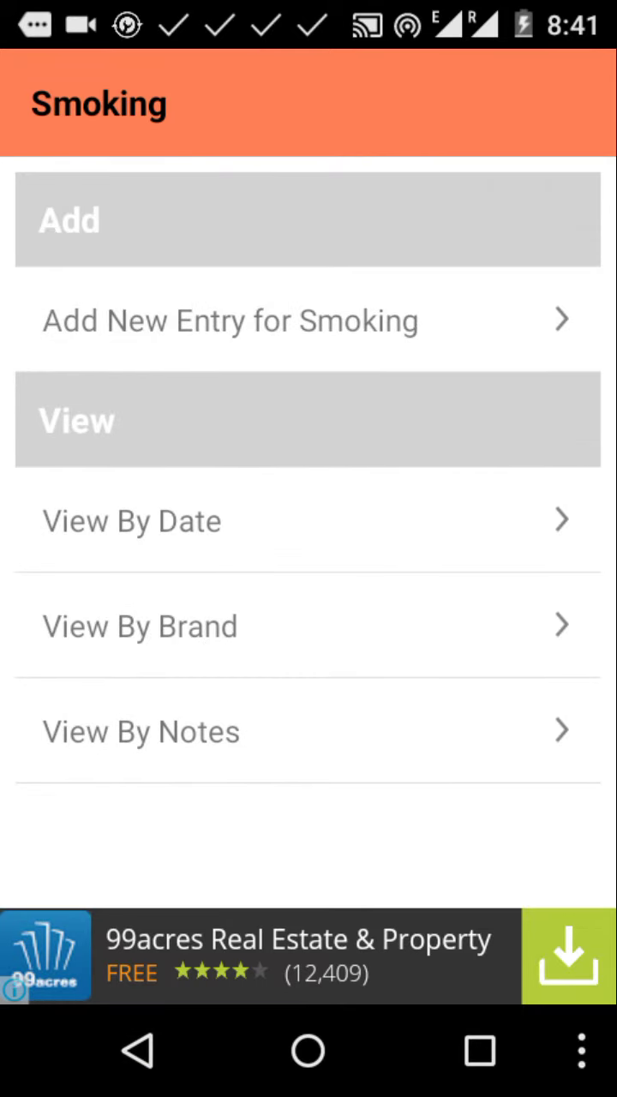
{"action": "left_click", "coordinate": [308, 625]}
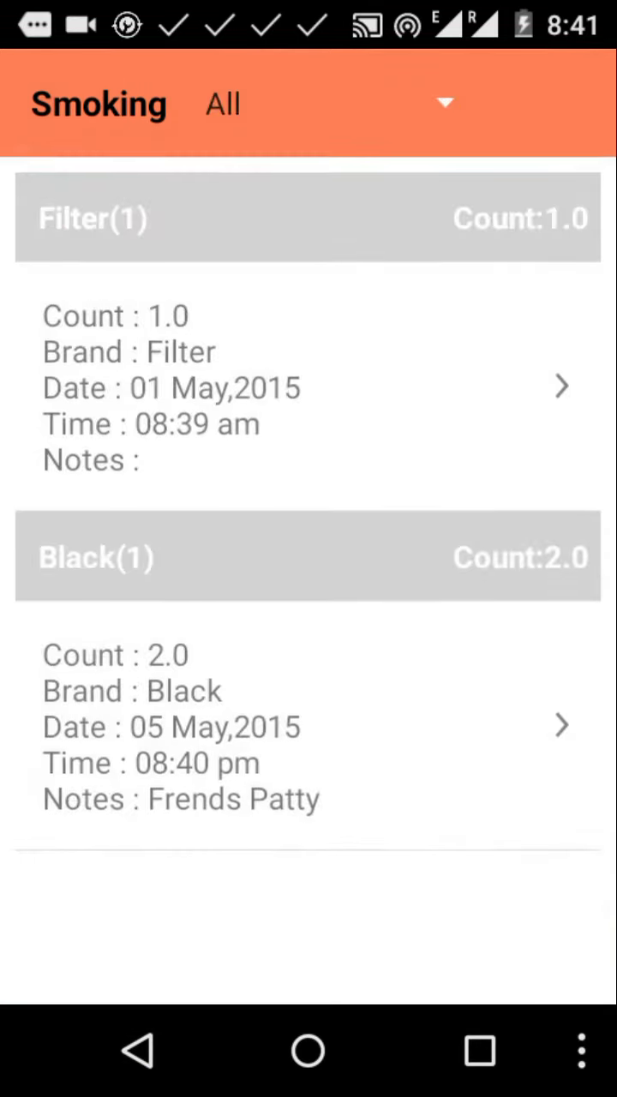
{"action": "left_click", "coordinate": [460, 228]}
{"action": "left_click", "coordinate": [422, 332]}
{"action": "left_click", "coordinate": [133, 1058]}
Step: List entries by notes and open the 01 May Filter entry under UnKnown
{"action": "left_click", "coordinate": [282, 729]}
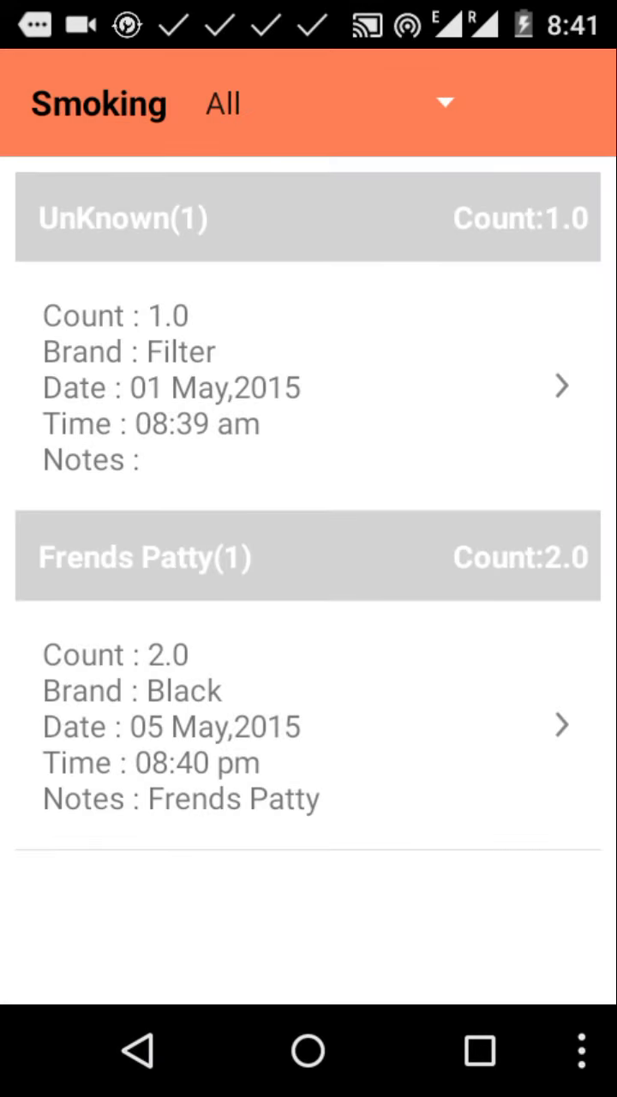
{"action": "left_click", "coordinate": [408, 235]}
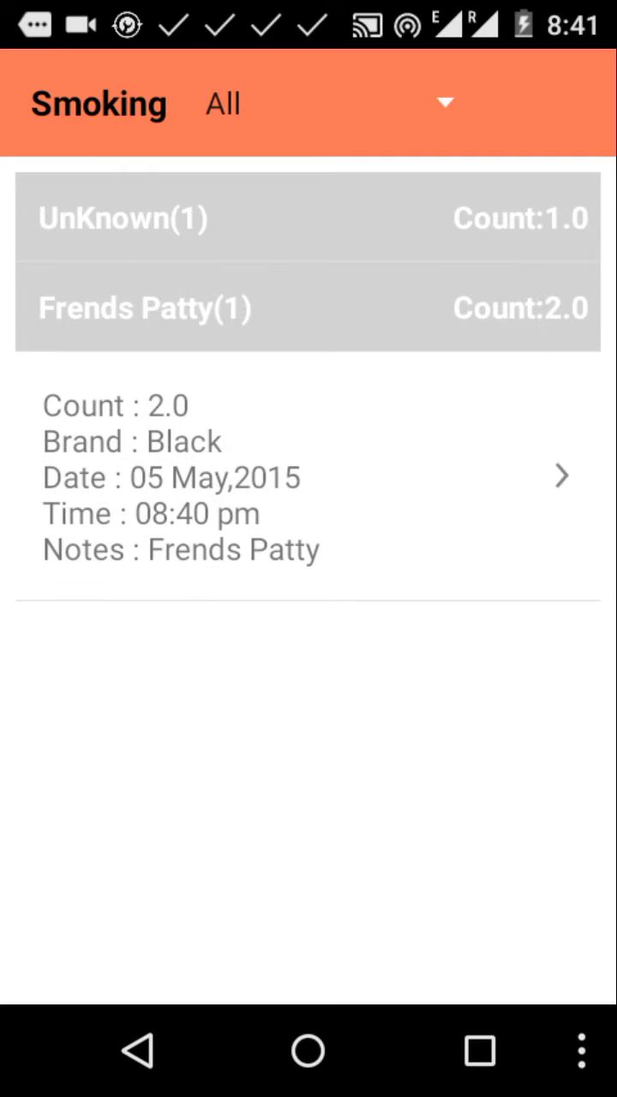
{"action": "left_click", "coordinate": [429, 234]}
{"action": "left_click", "coordinate": [462, 418]}
Step: Note 'In Bar' on the 01 May Filter entry, save it, and go back home
{"action": "left_click", "coordinate": [491, 677]}
{"action": "left_click", "coordinate": [291, 425]}
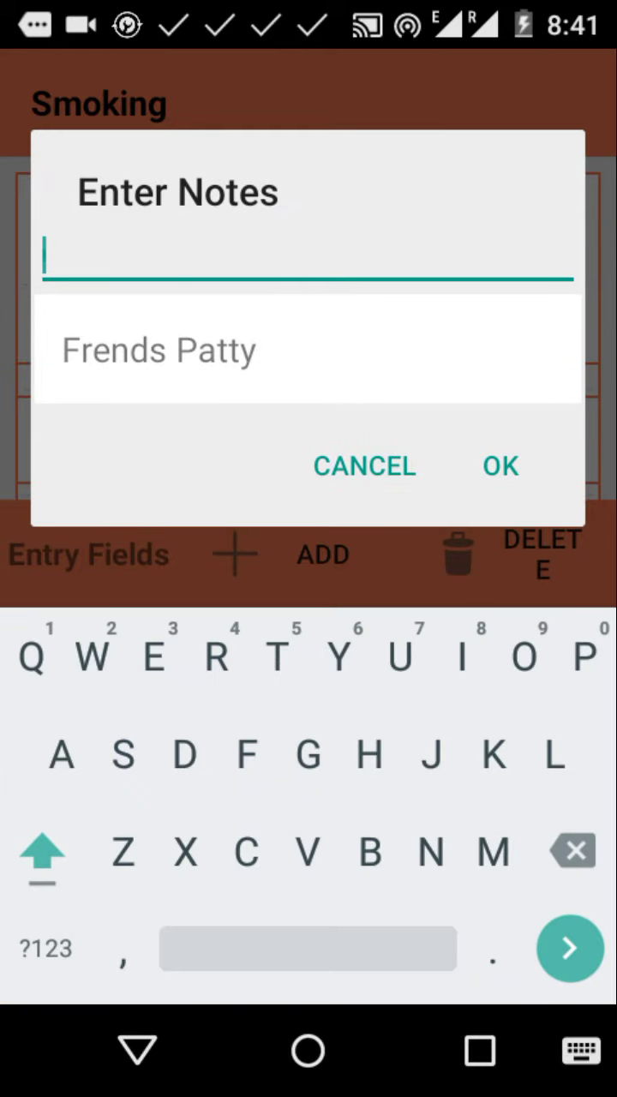
{"action": "type", "text": "In B"}
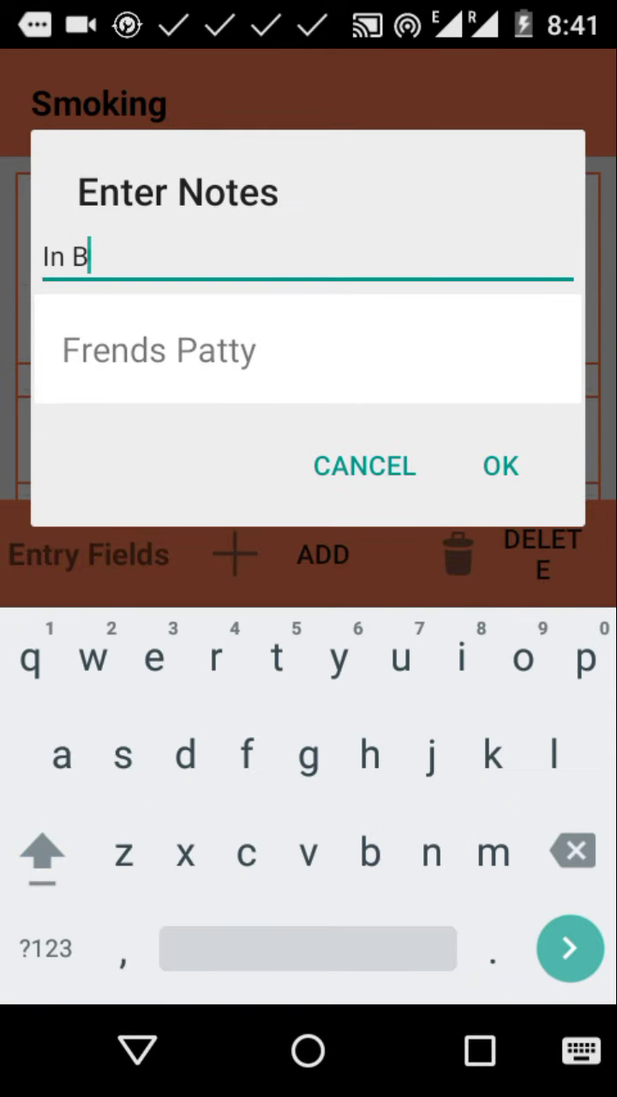
{"action": "type", "text": "ar"}
{"action": "left_click", "coordinate": [501, 465]}
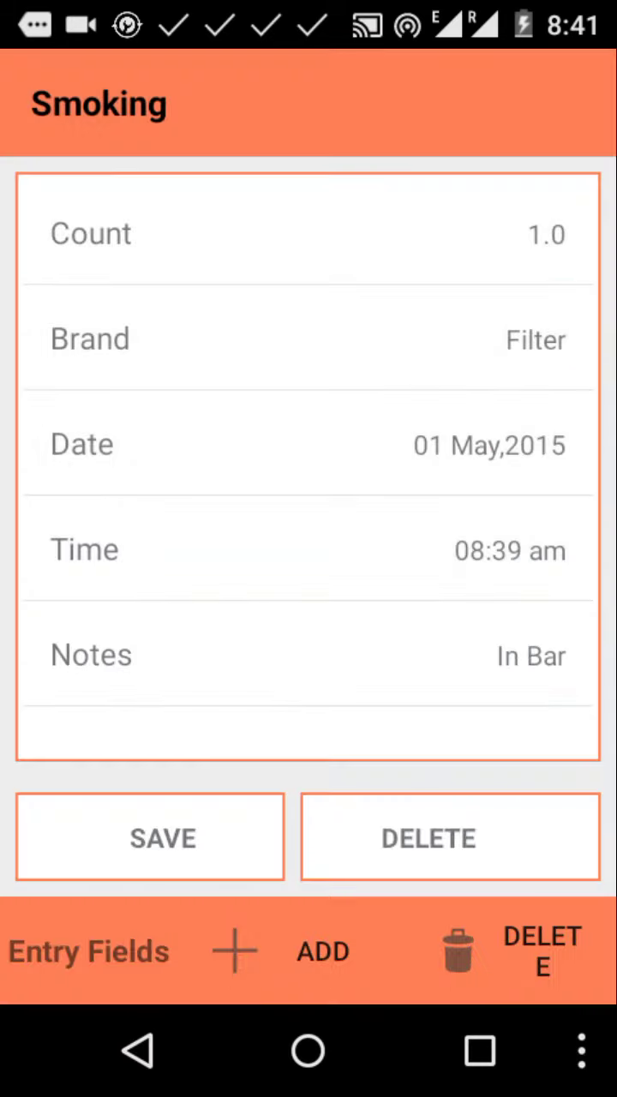
{"action": "left_click", "coordinate": [161, 836]}
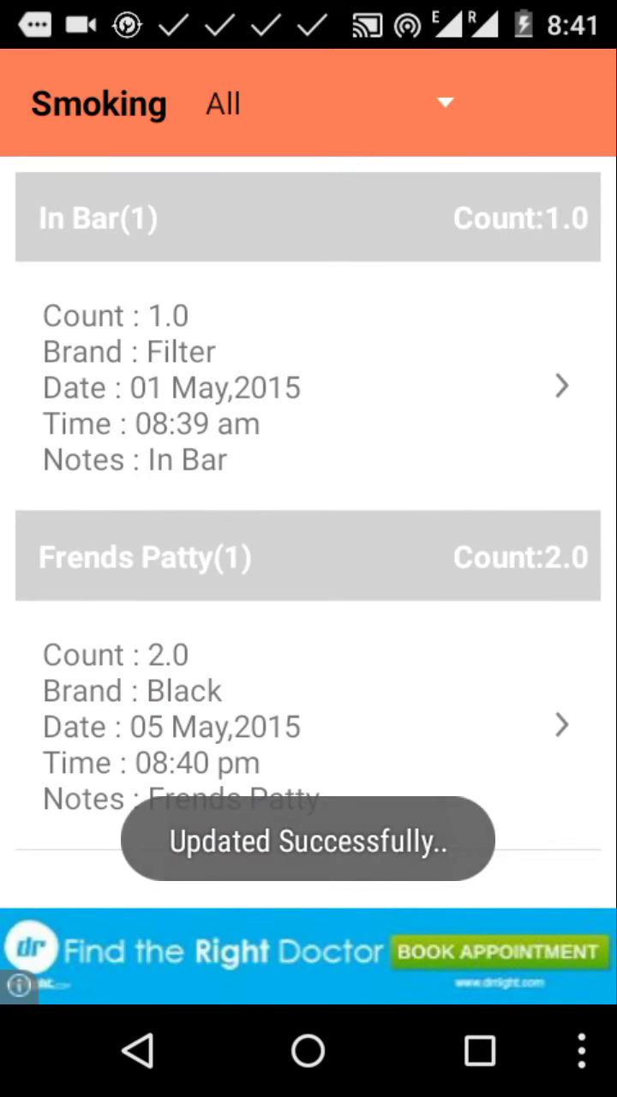
{"action": "left_click", "coordinate": [137, 1052]}
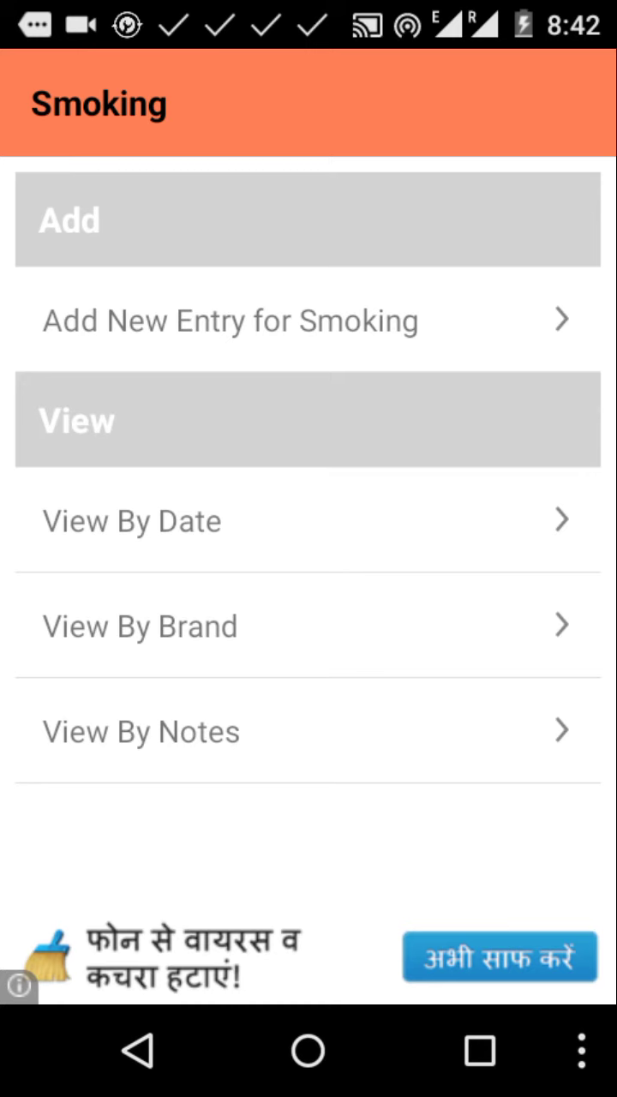
{"action": "left_click", "coordinate": [176, 1062]}
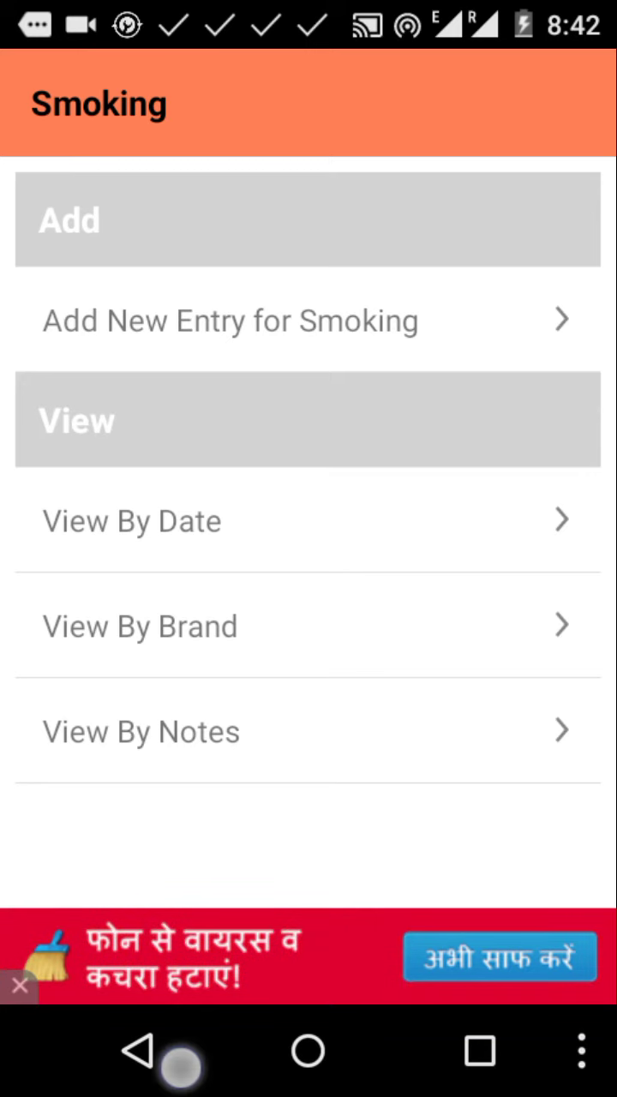